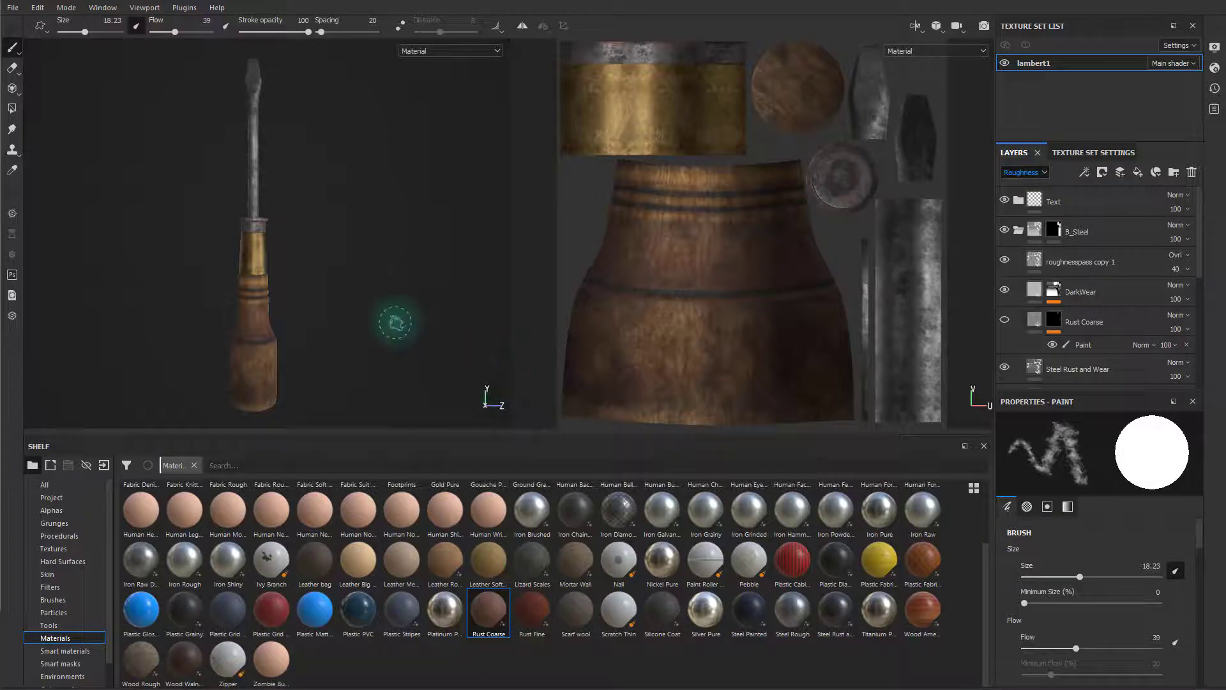
Step: Inspect the screwdriver's shaft, collar, tip and handle up close, and collapse the B_Steel layer folder
scroll(402, 345, "up", 5)
middle_click_drag(451, 165, 550, 567, "alt")
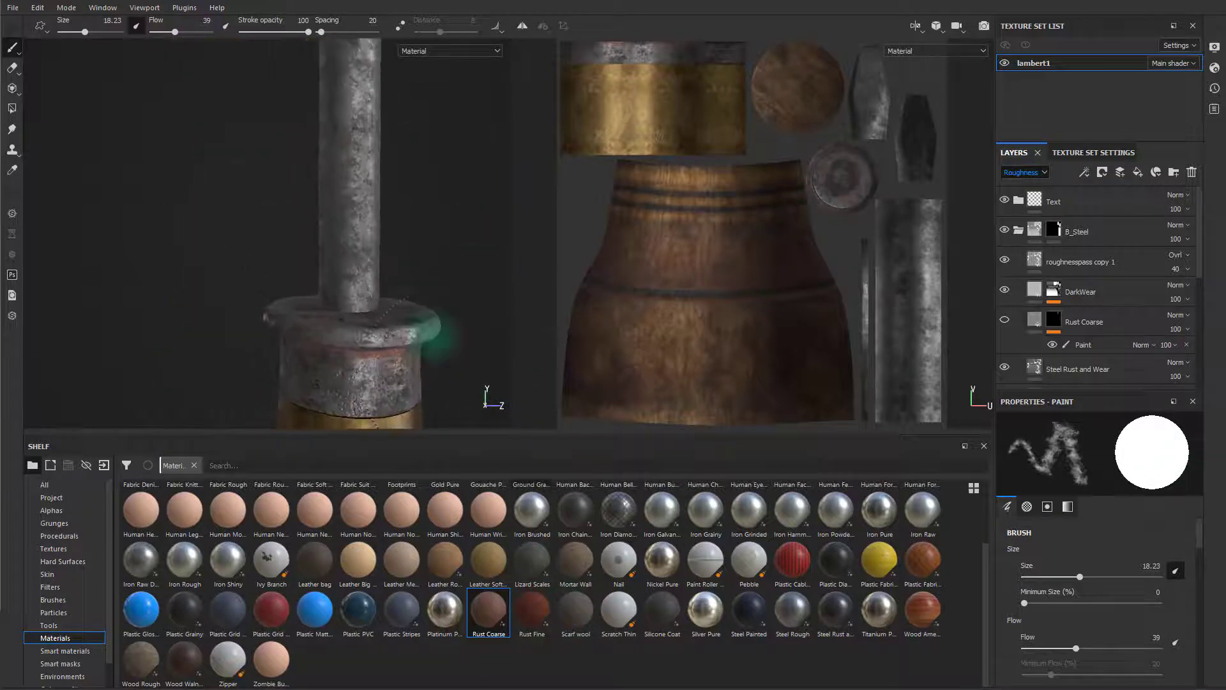
middle_click_drag(421, 245, 397, 457, "alt")
middle_click_drag(345, 192, 370, 390, "alt")
scroll(371, 345, "down", 2)
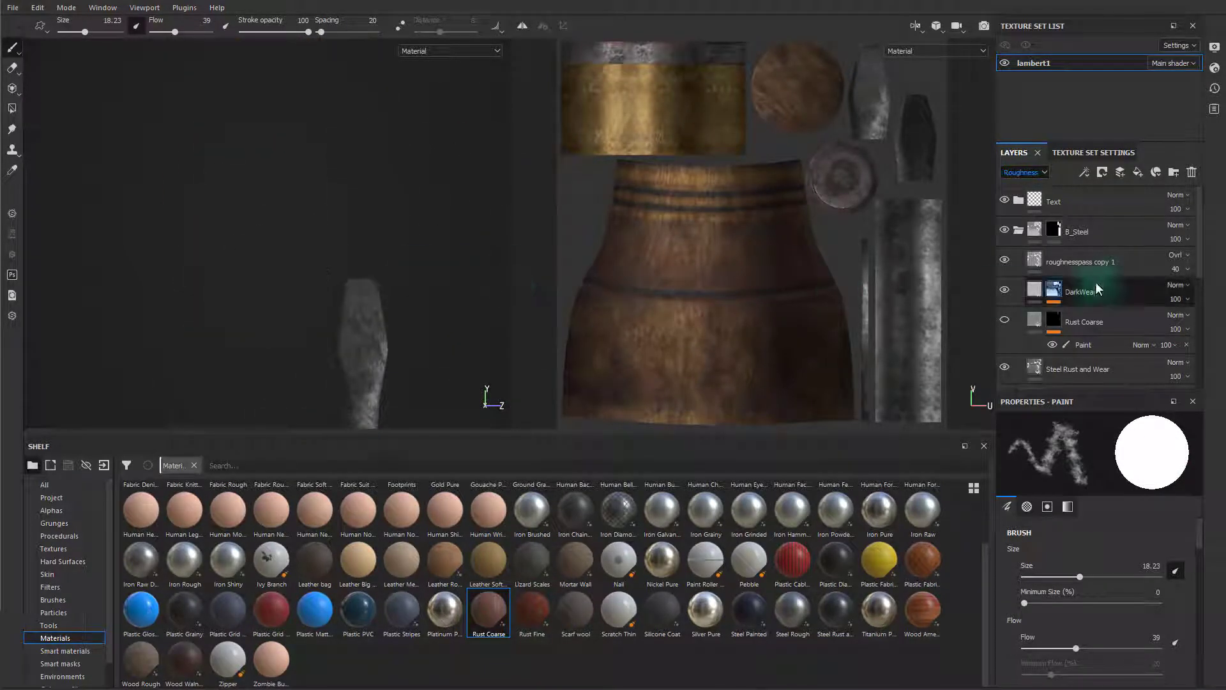
left_click(1018, 230)
middle_click_drag(459, 331, 396, 183)
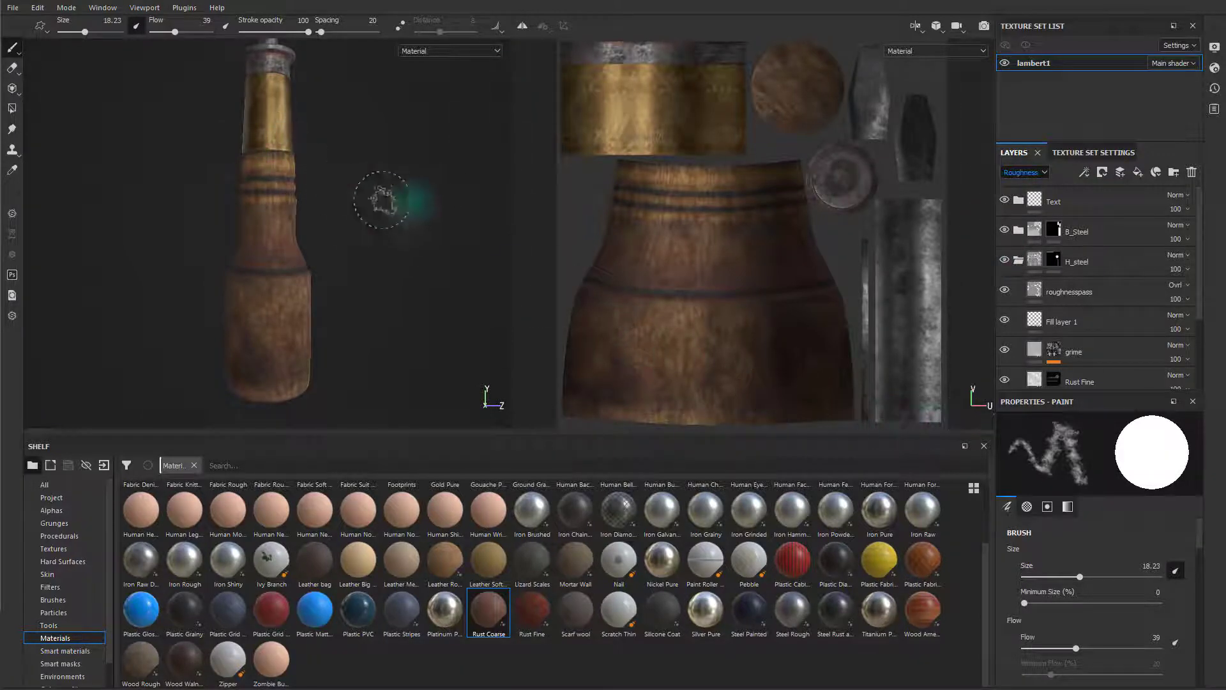
Step: Open the texture export configuration and duplicate the PBR MetalRough preset
left_click(11, 9)
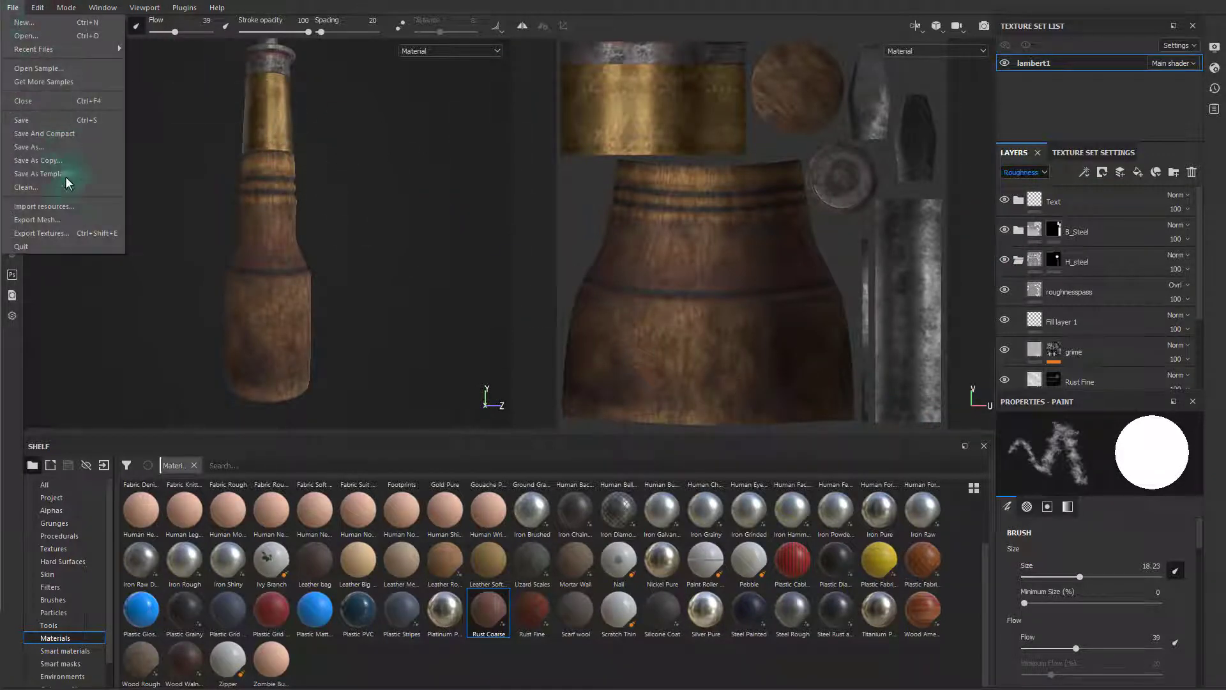
left_click(59, 234)
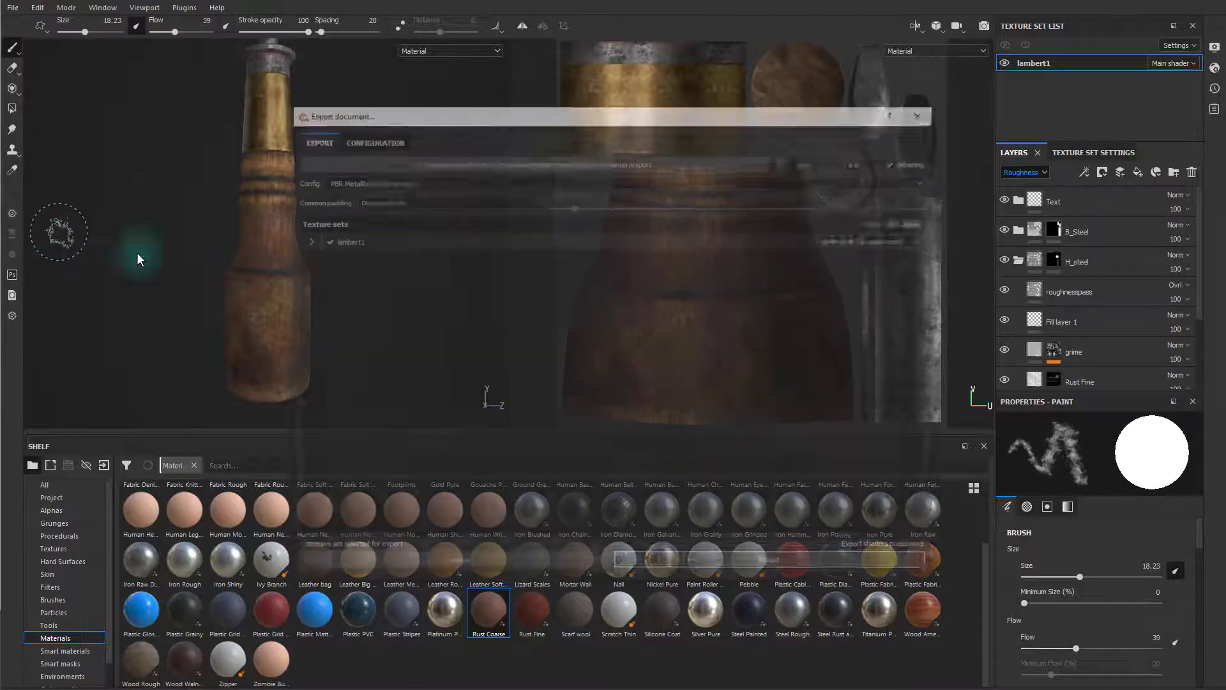
left_click(353, 139)
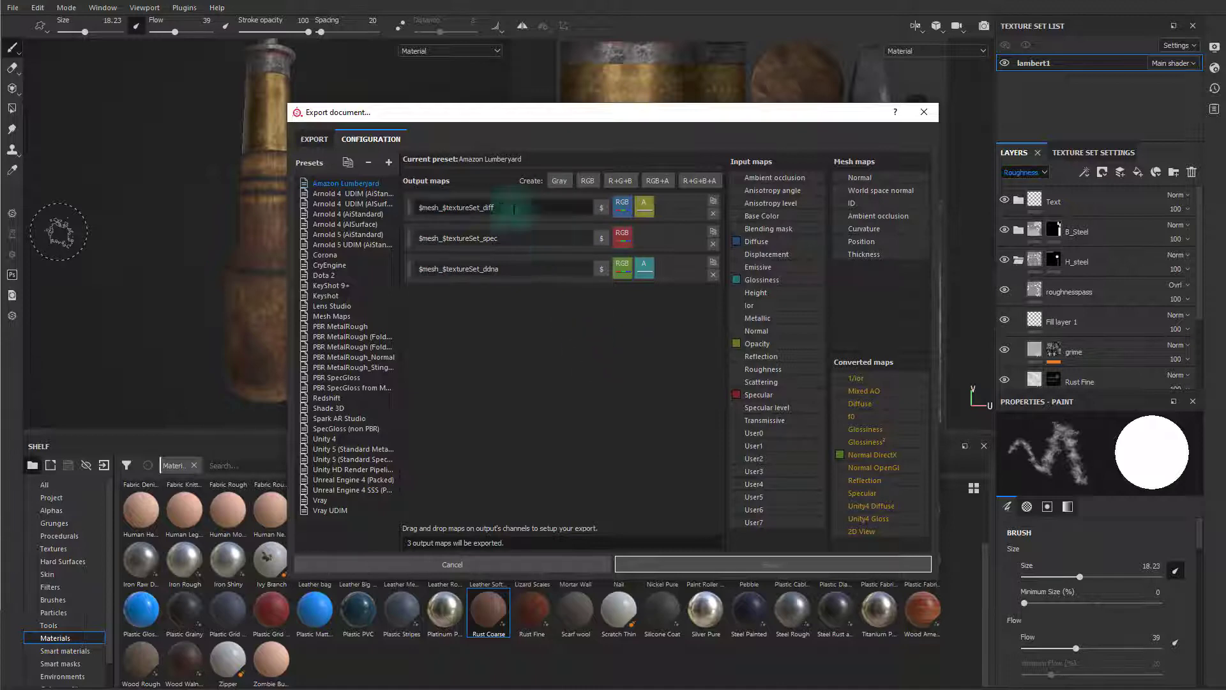
left_click(362, 325)
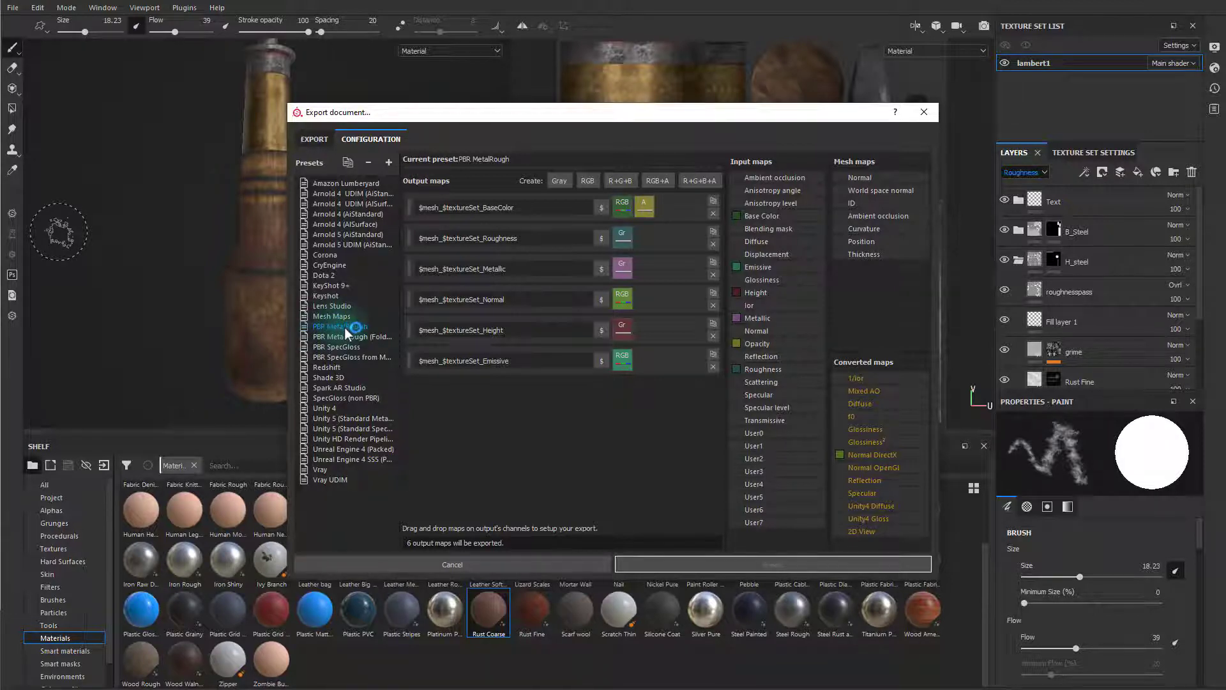
right_click(347, 333)
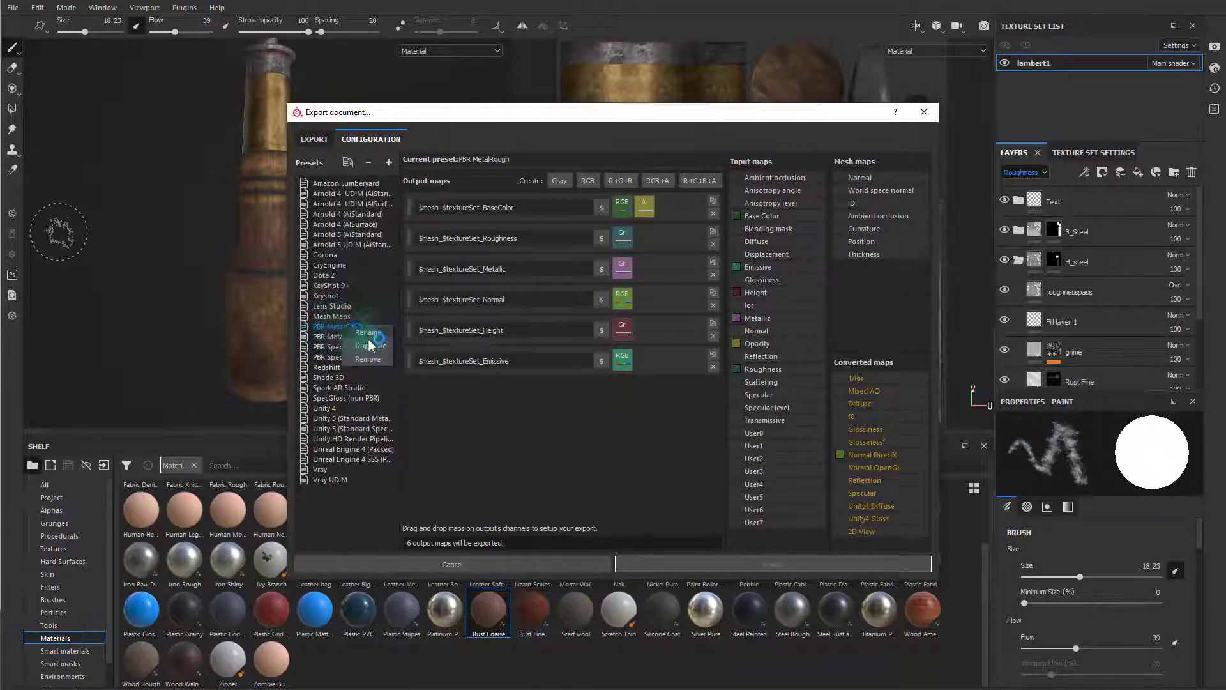
left_click(366, 349)
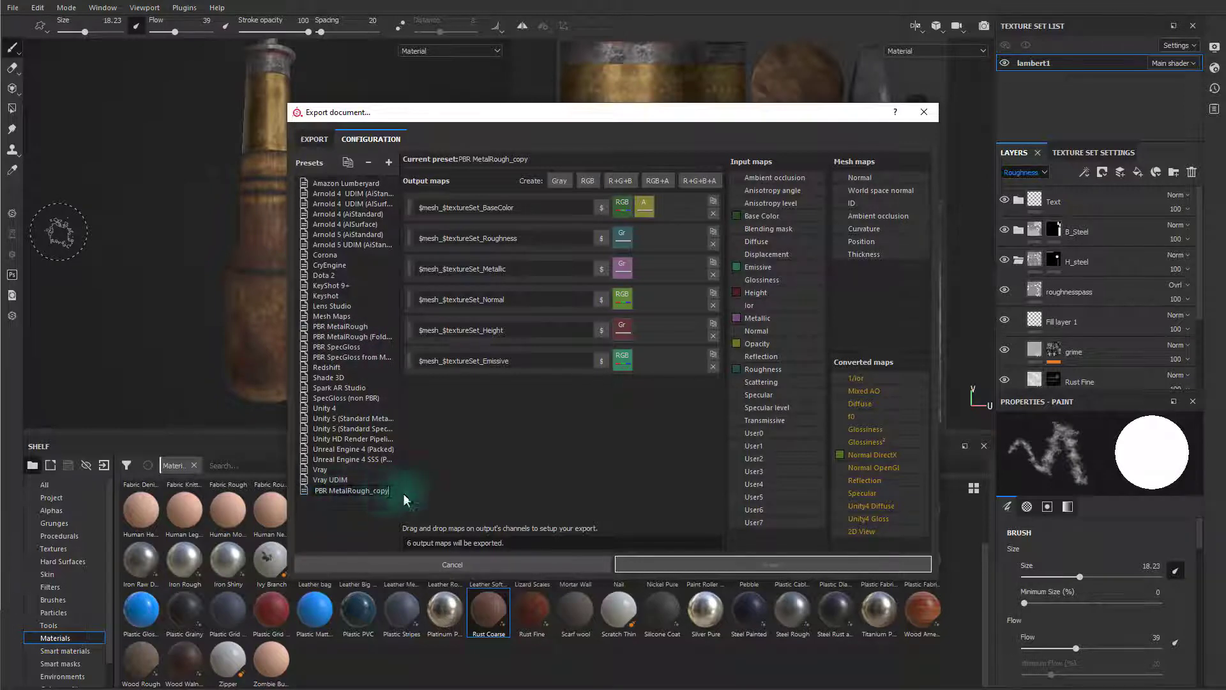
Step: Rename the duplicated export preset to PBR MetalRough_Stingray
key("BackSpace")
key("BackSpace")
key("BackSpace")
key("BackSpace")
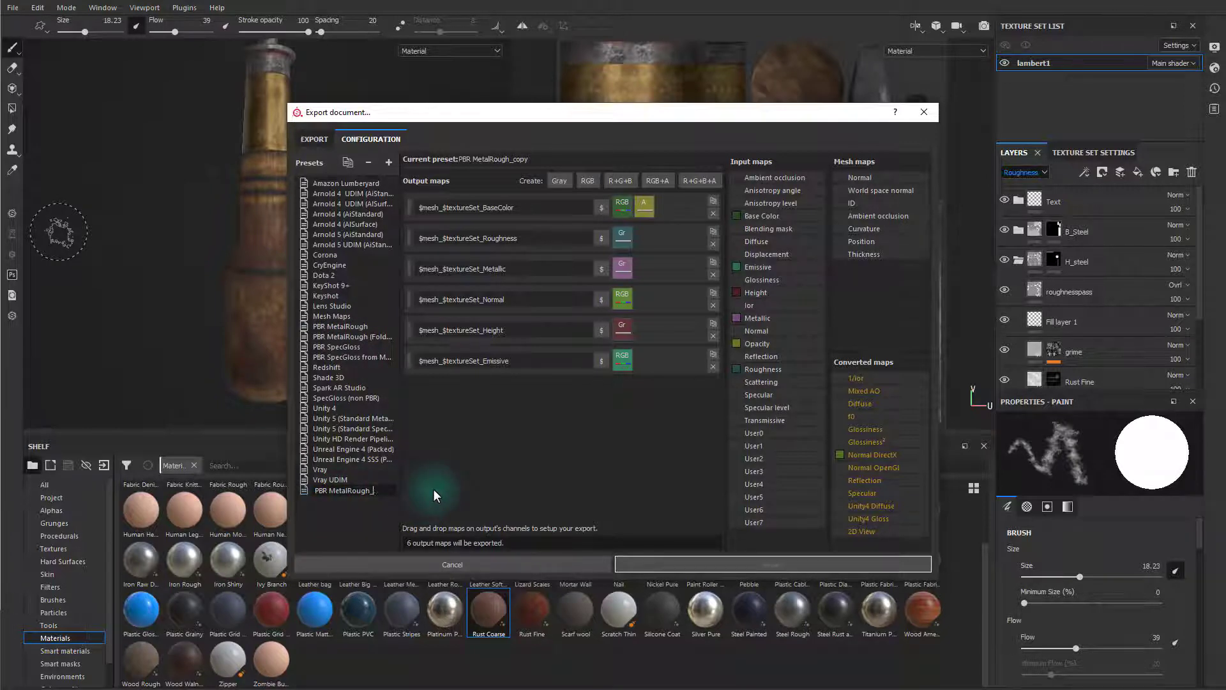
type("Stingray")
key("Return")
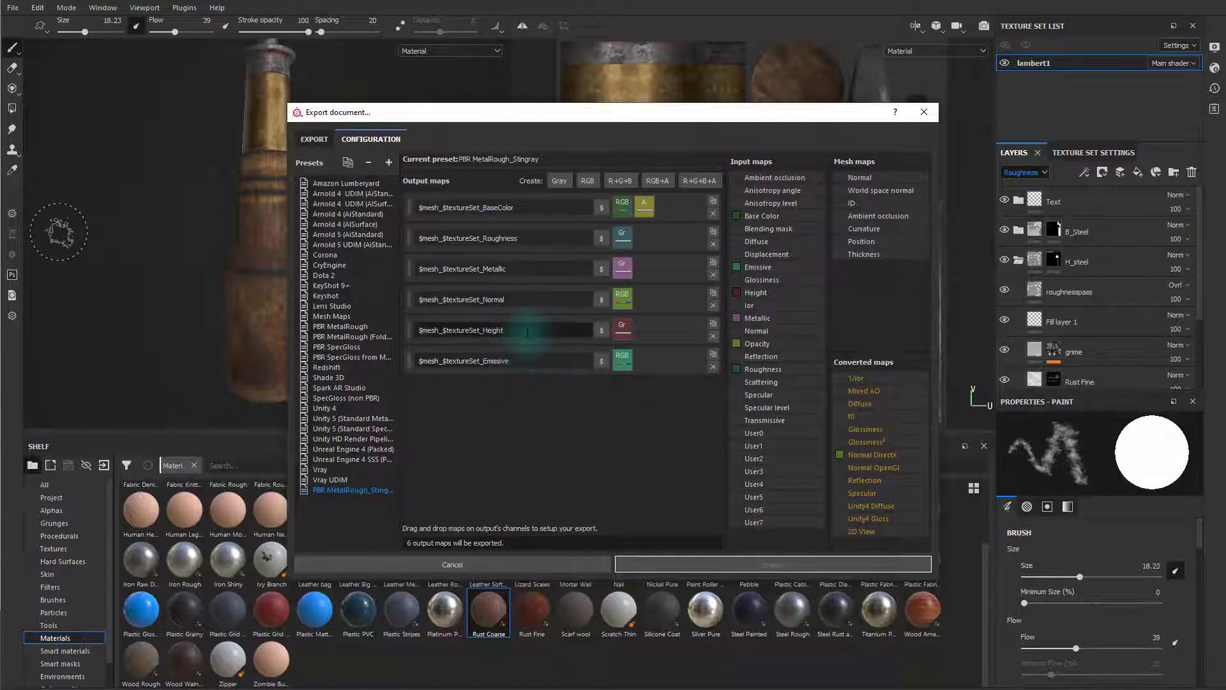
Step: Remove the Emissive and Height output maps and add a grayscale output using Ambient occlusion as its Gray Channel
left_click(713, 367)
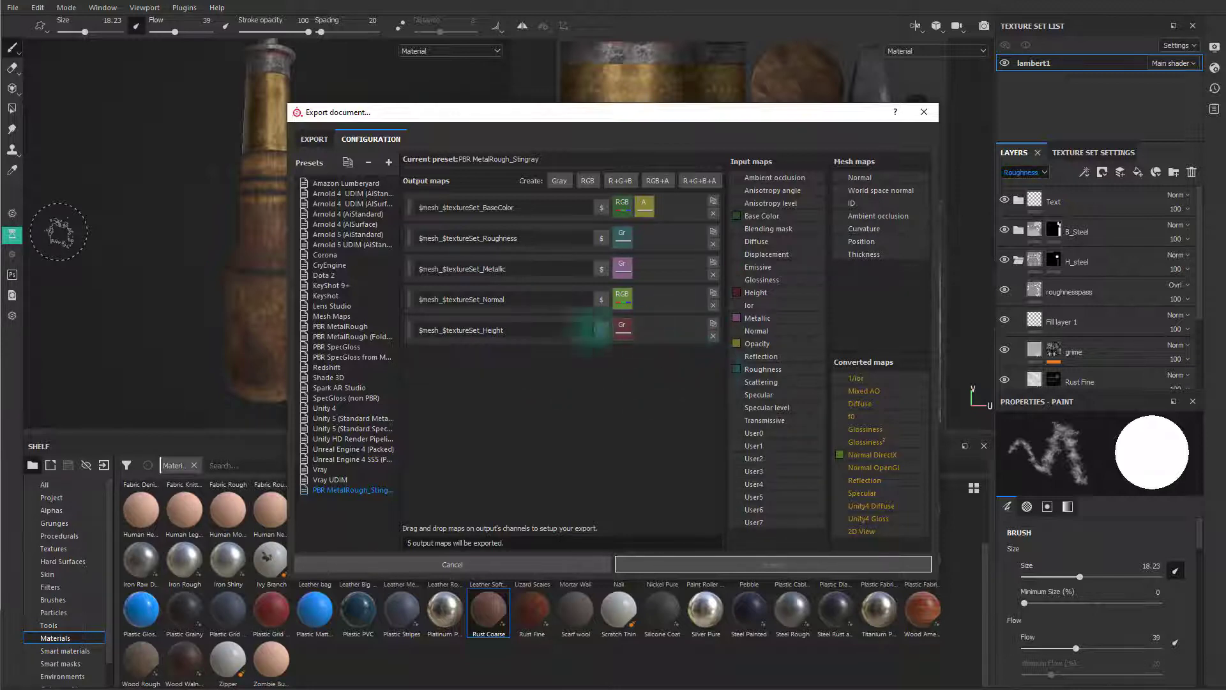
left_click(713, 335)
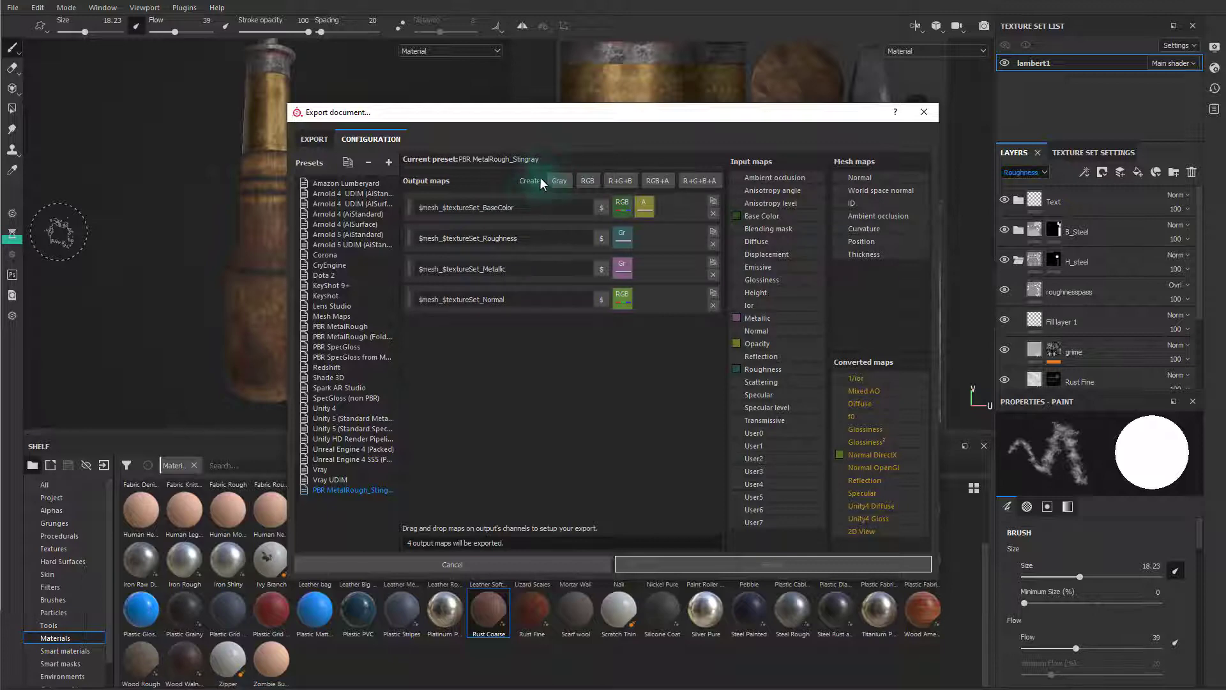
left_click(561, 181)
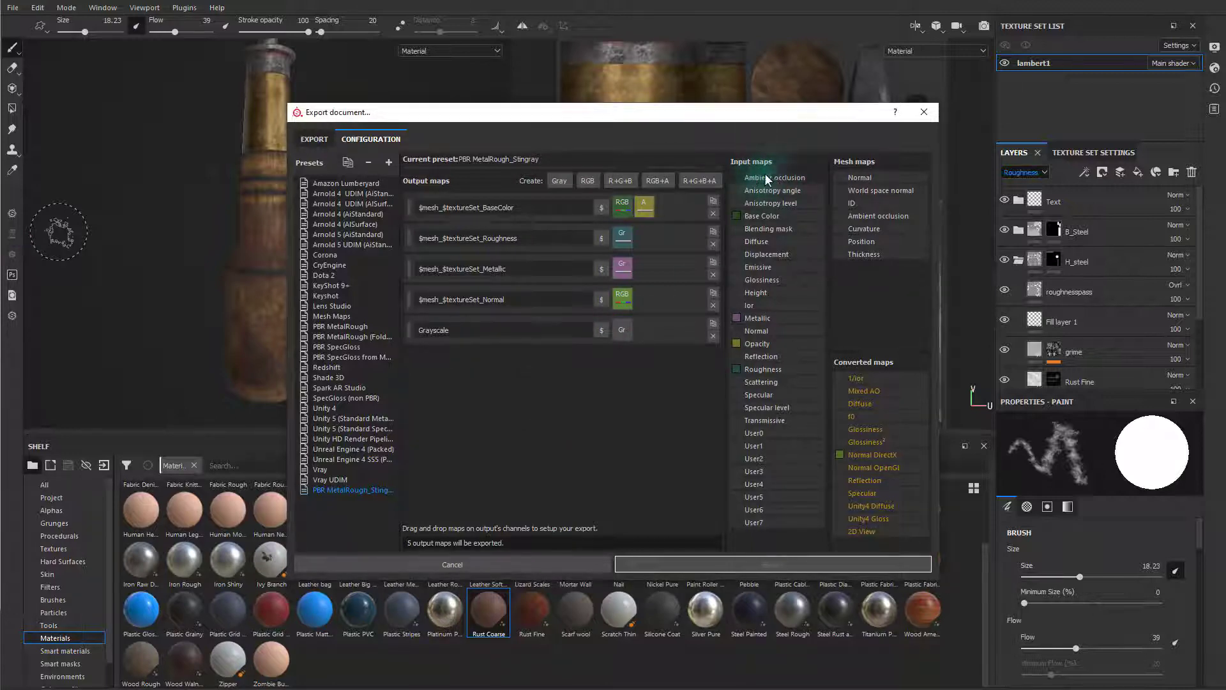
left_click_drag(764, 174, 622, 330)
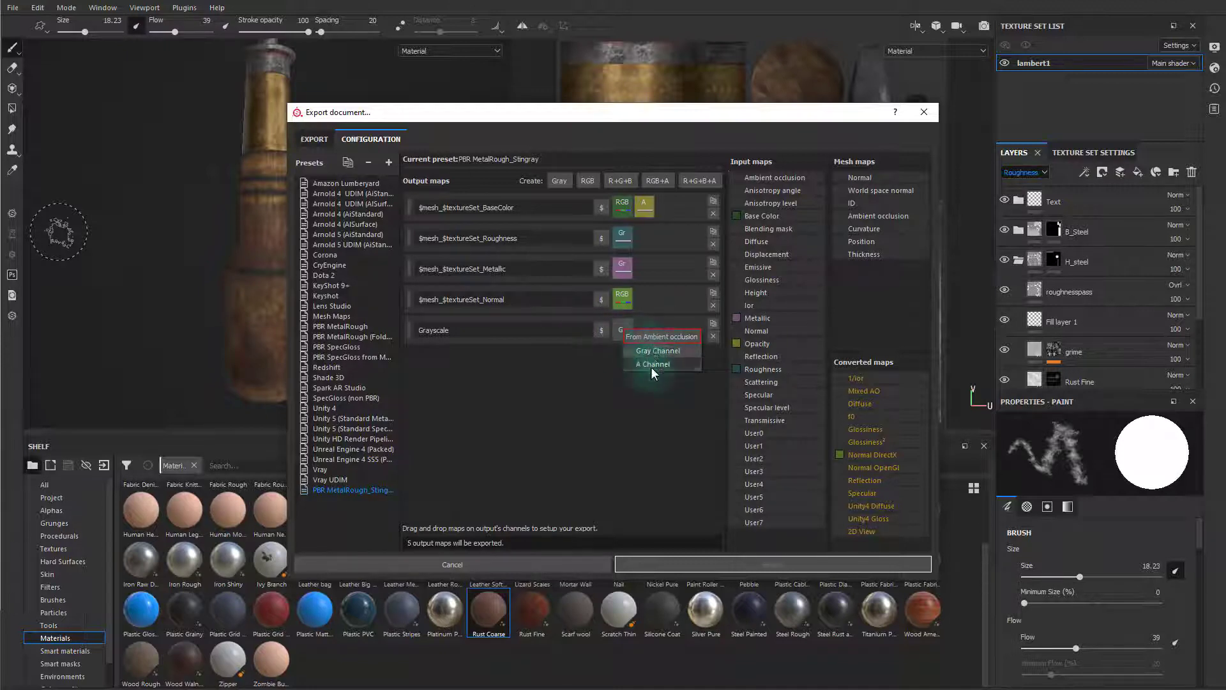
left_click(650, 351)
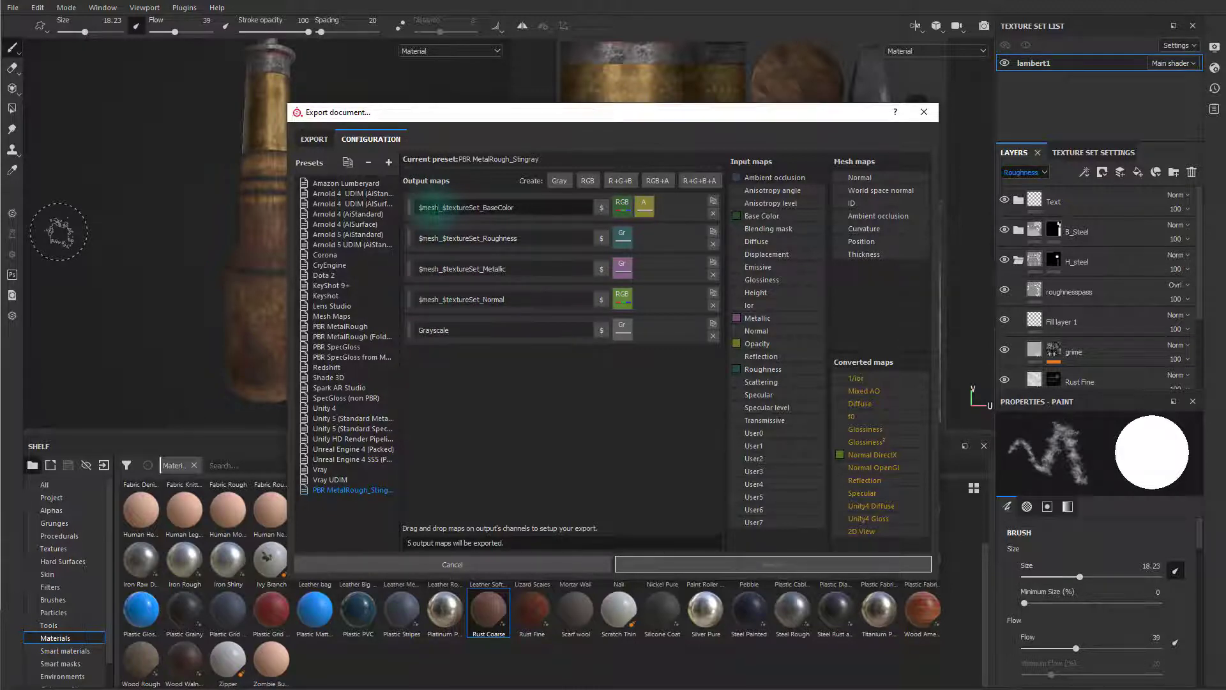
Step: Rename the base color output map to $mesh_Color
left_click_drag(443, 208, 478, 209)
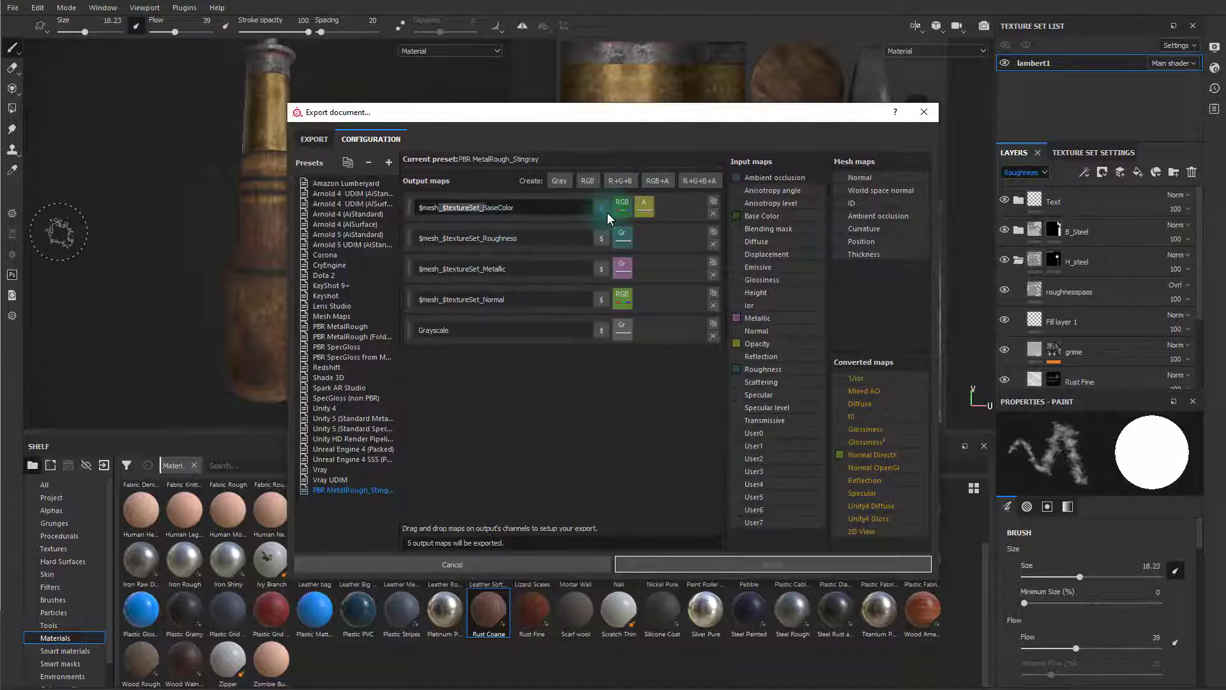
key("Delete")
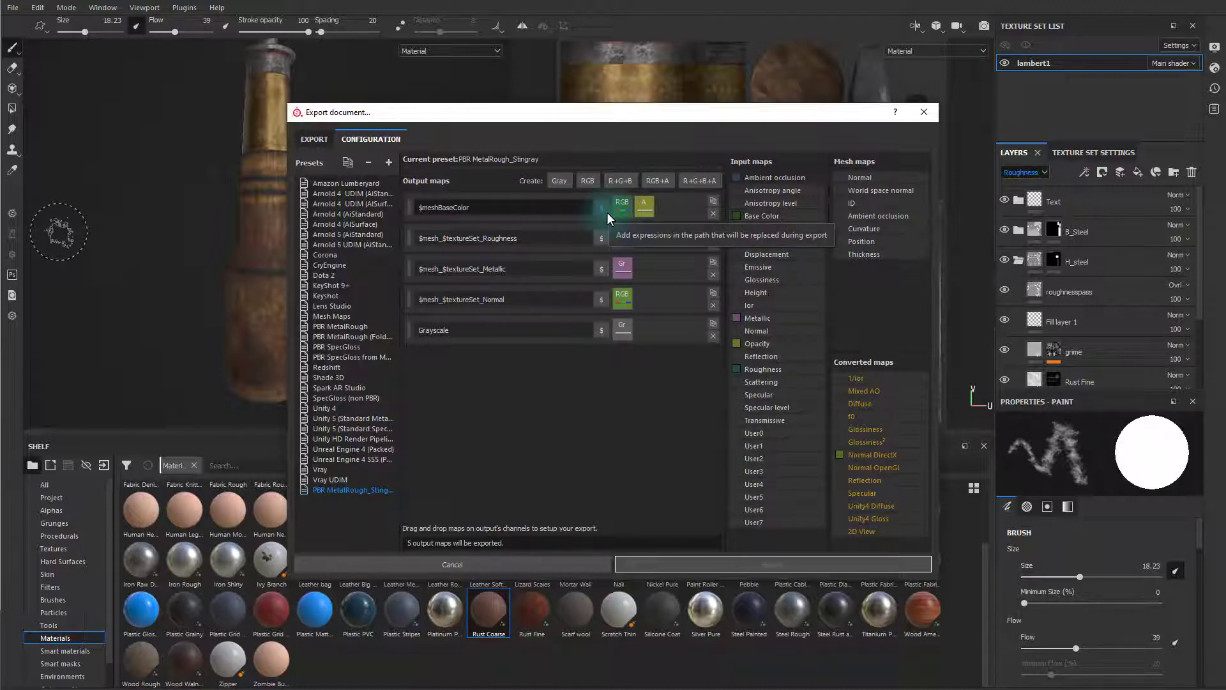
type("_")
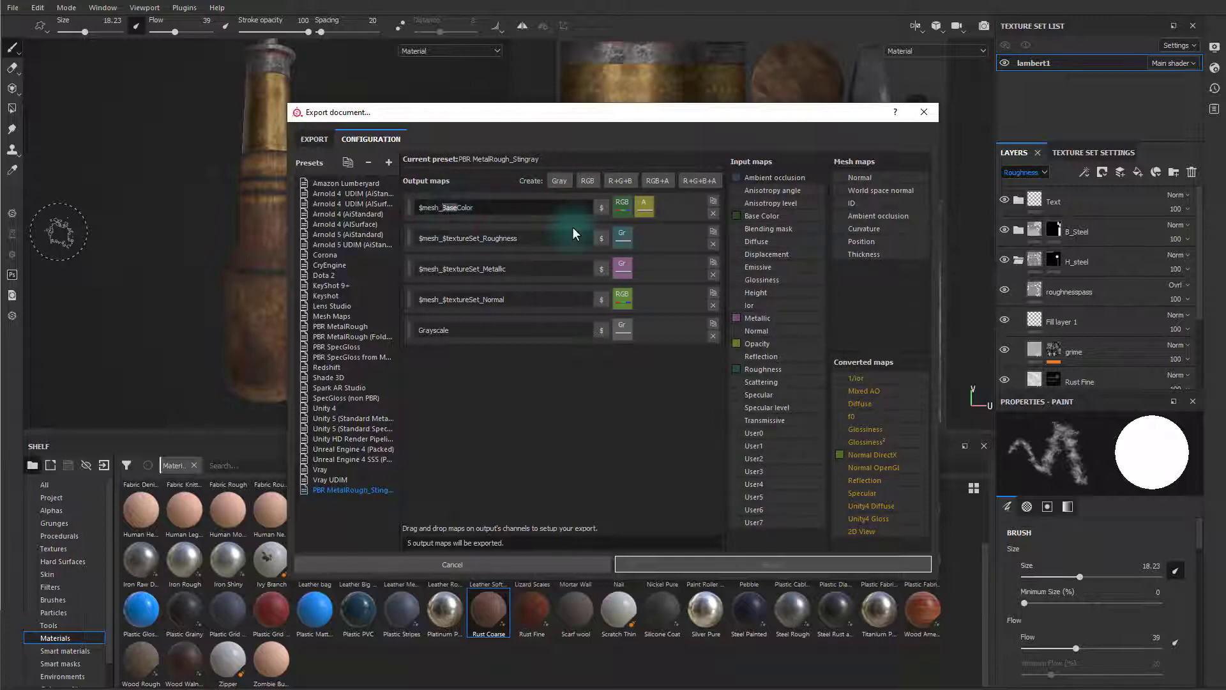
key("Delete")
key("Delete")
key("Delete")
key("Delete")
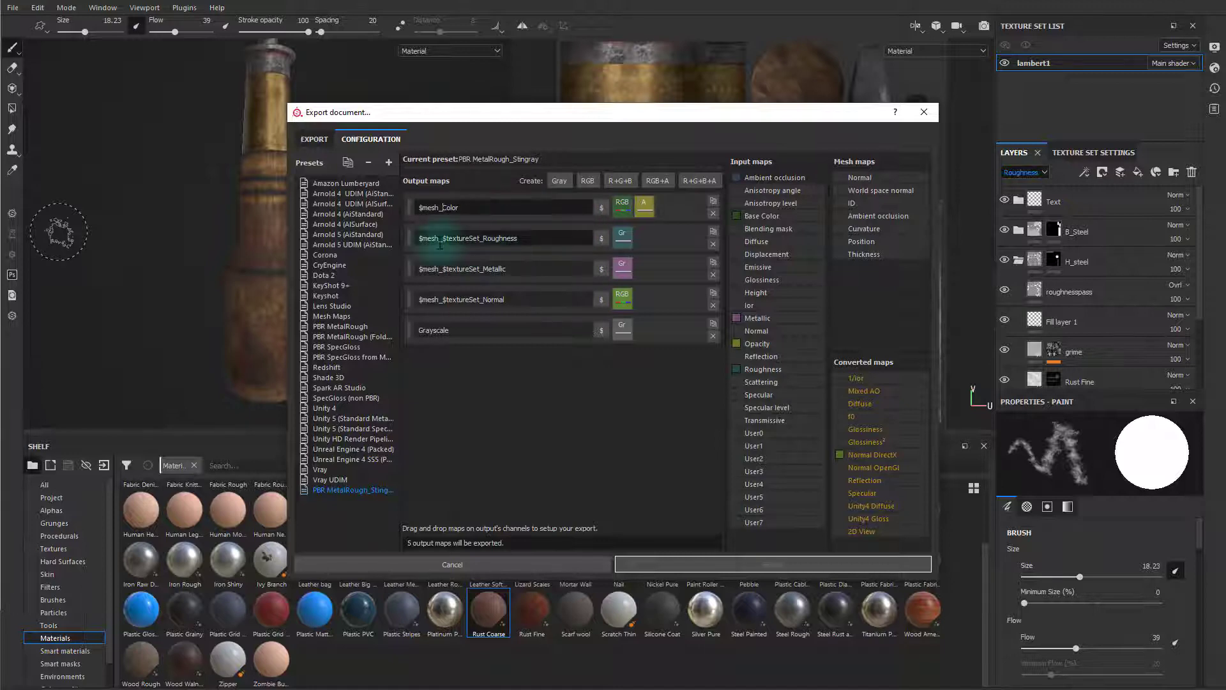
Step: Shorten the roughness, metallic and normal output names to $mesh_Roughness, $mesh_Metallic and $mesh_Normal
left_click_drag(440, 241, 481, 241)
key("Delete")
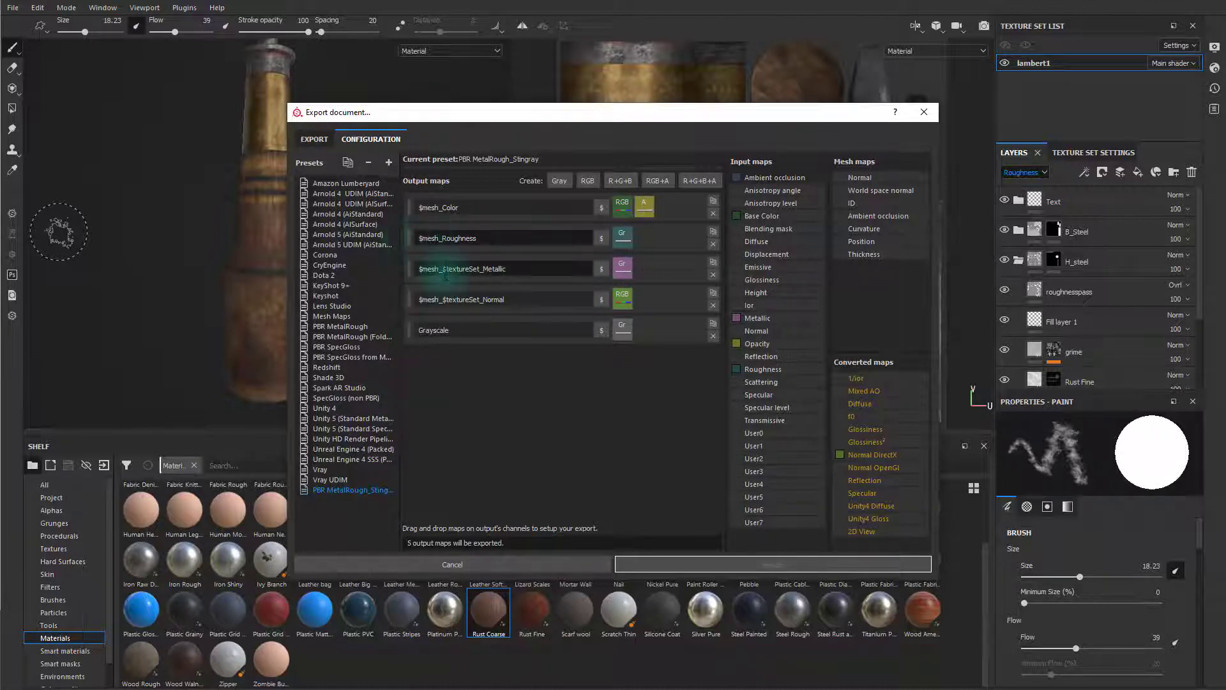
left_click_drag(439, 270, 483, 270)
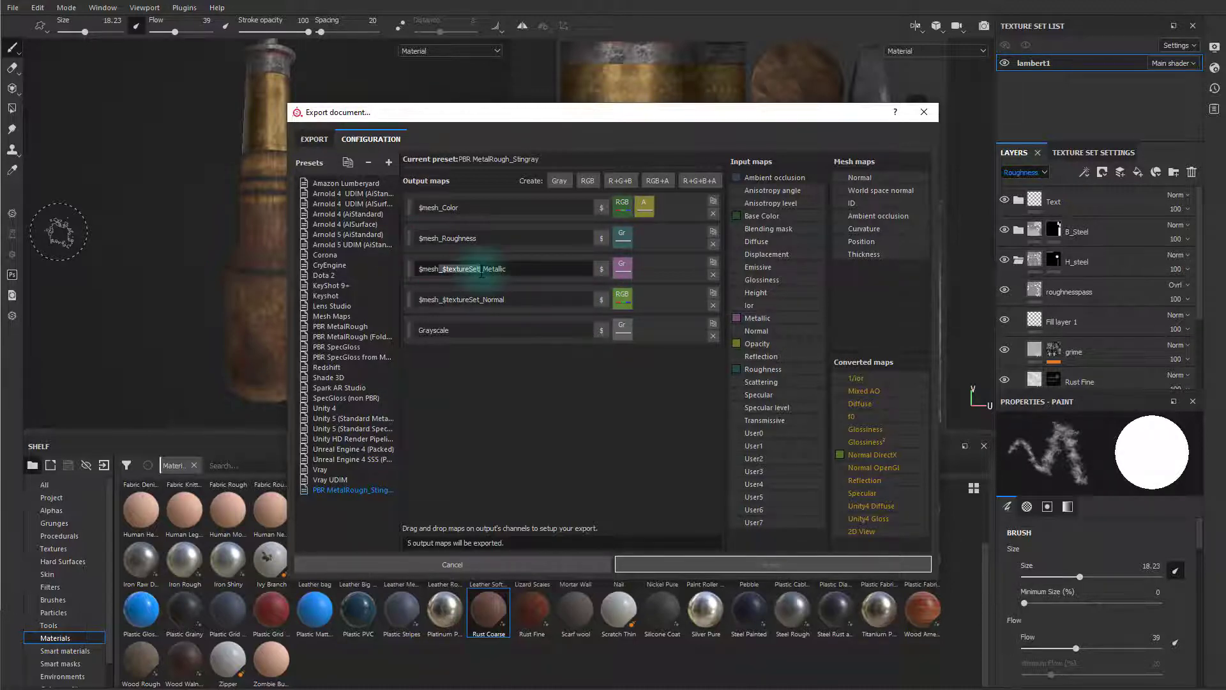
key("BackSpace")
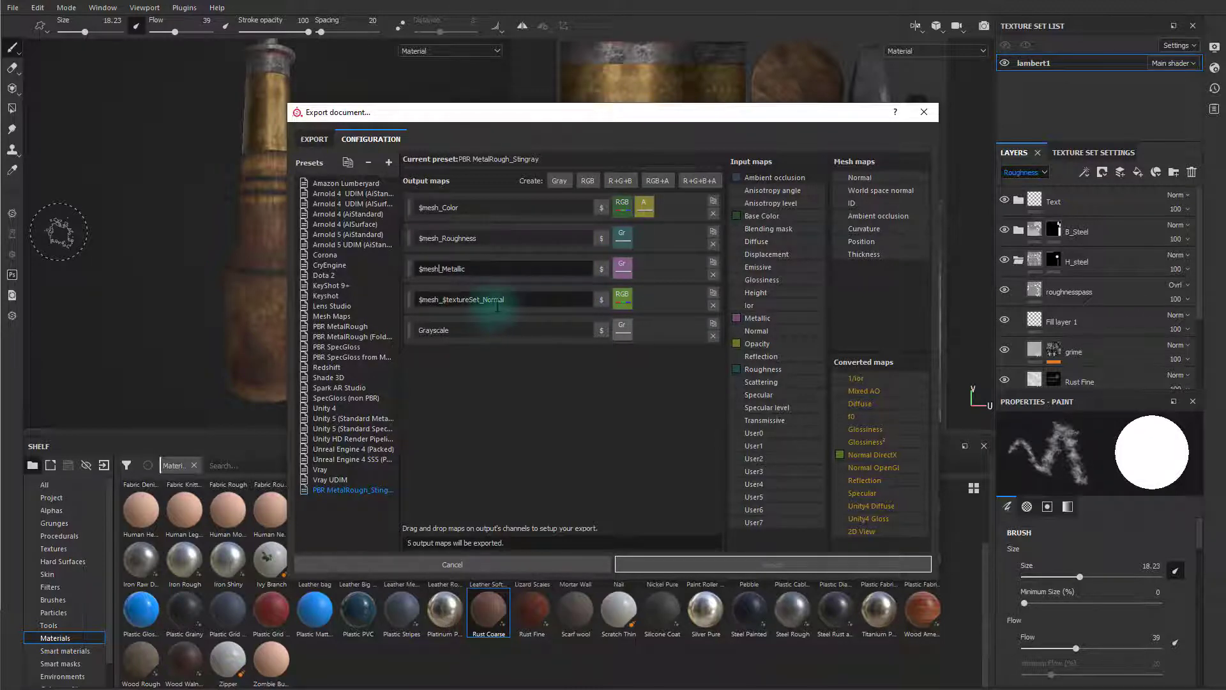
left_click(471, 300)
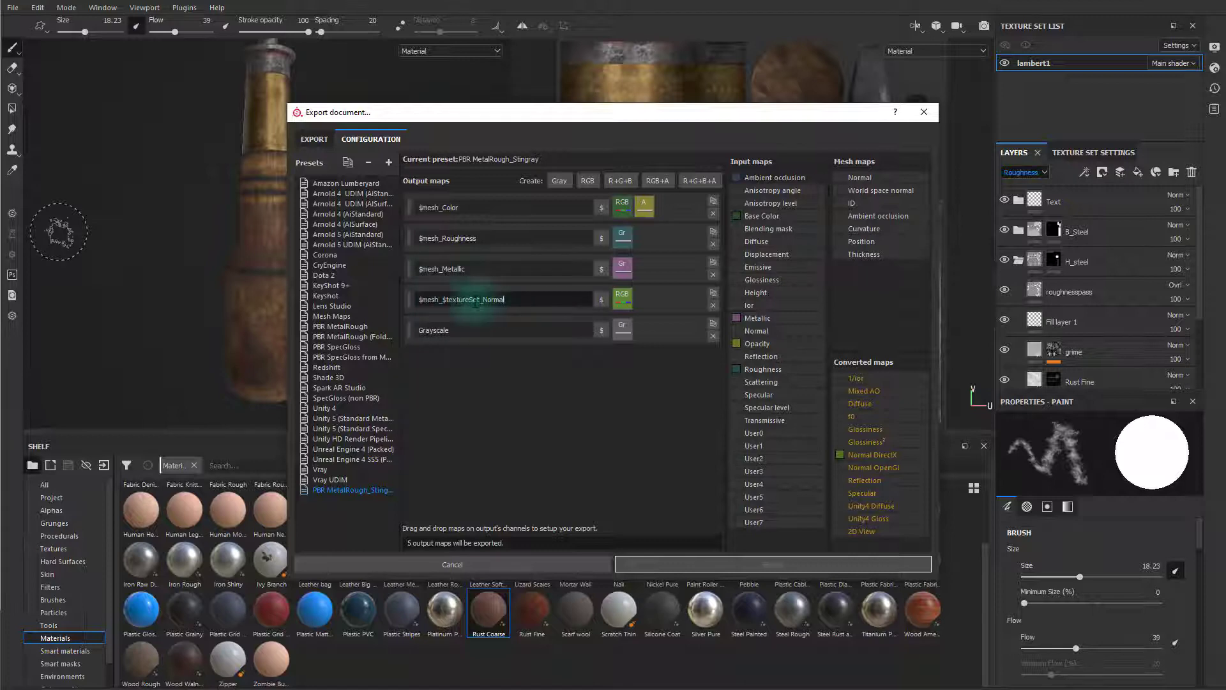
left_click_drag(480, 304, 345, 339)
key("BackSpace")
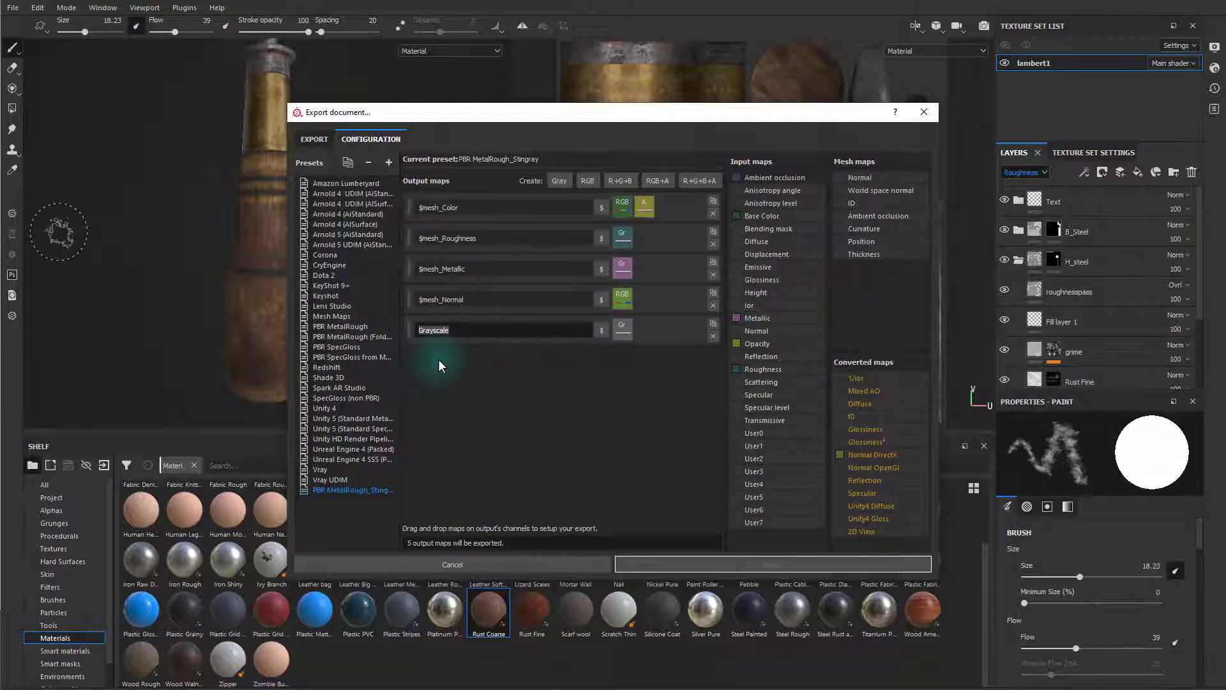
Step: Name the grayscale ambient occlusion output map $mesh_AO
type("$mesh_AO")
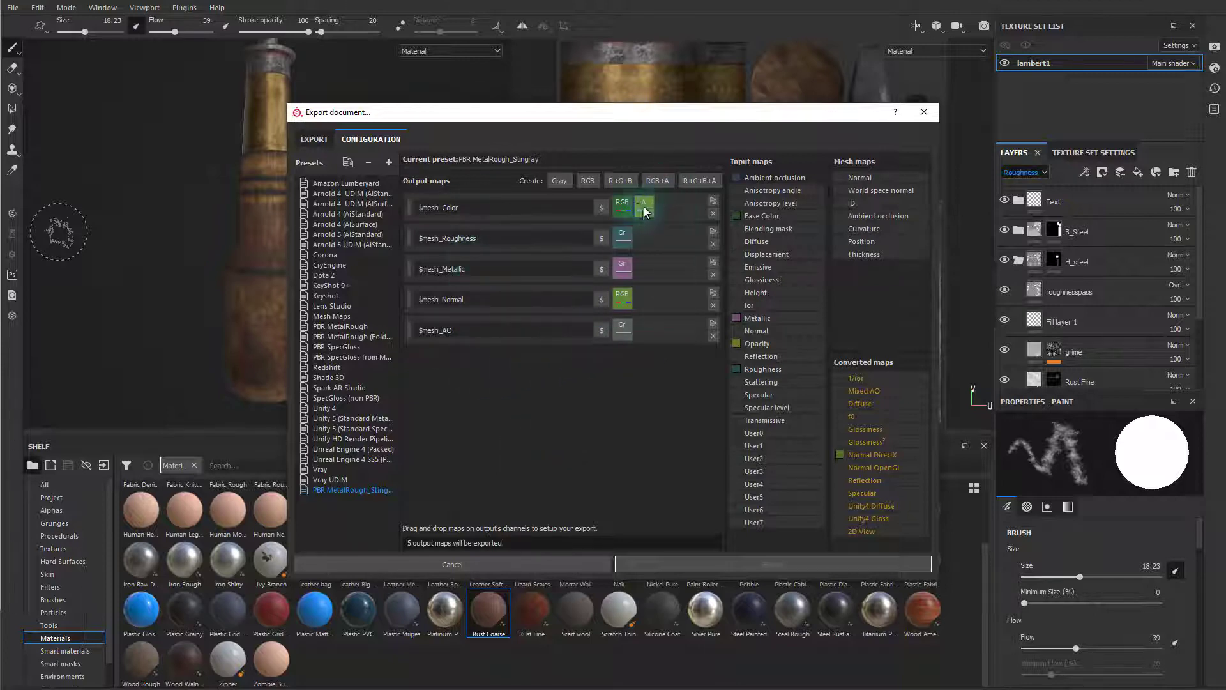
Step: Set the export destination to the sourceimages folder inside the project folder on the Desktop
left_click(314, 139)
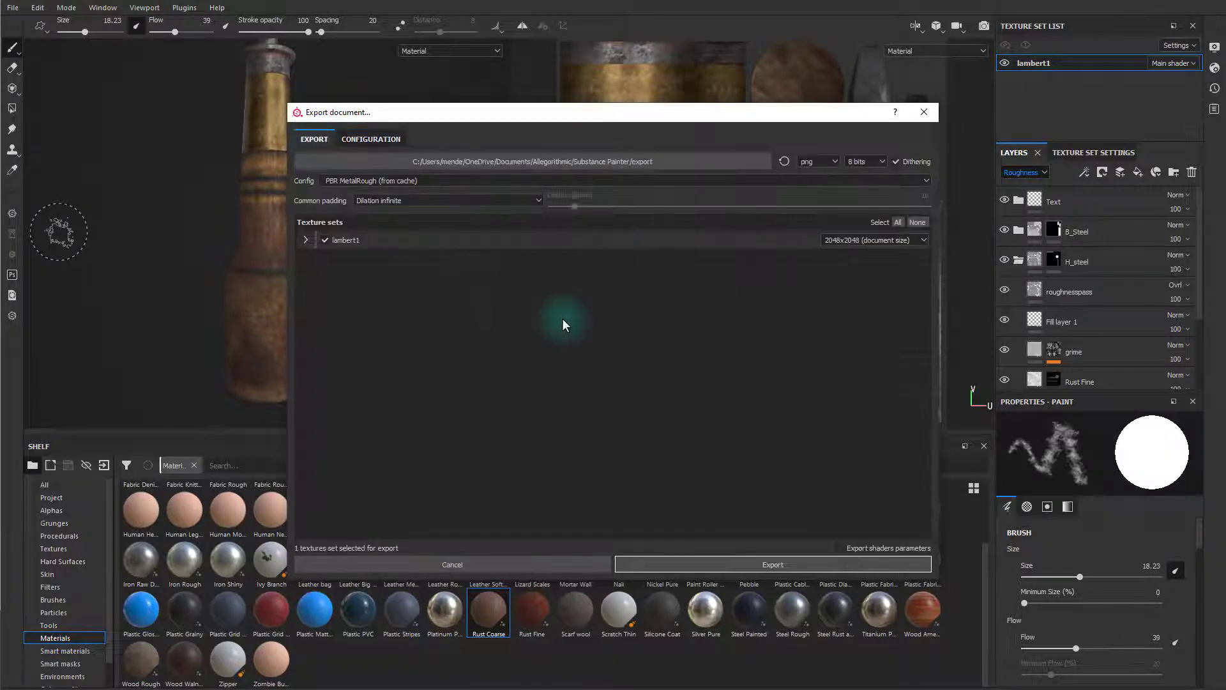
triple_click(478, 164)
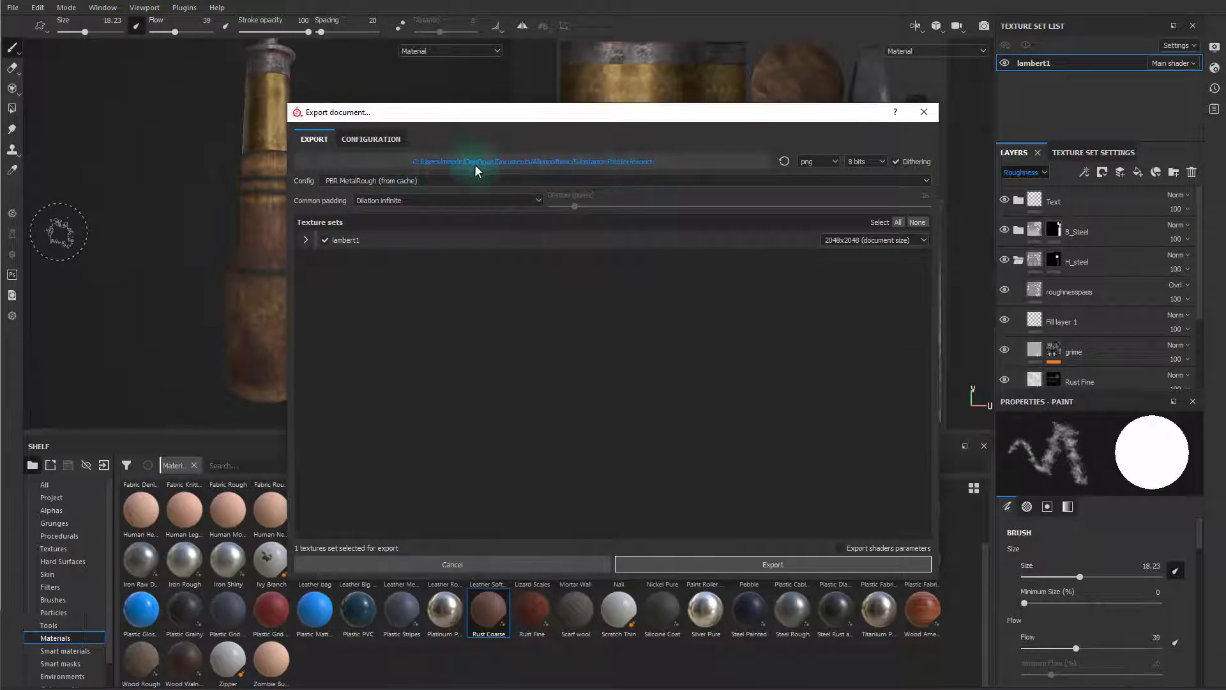
left_click(476, 163)
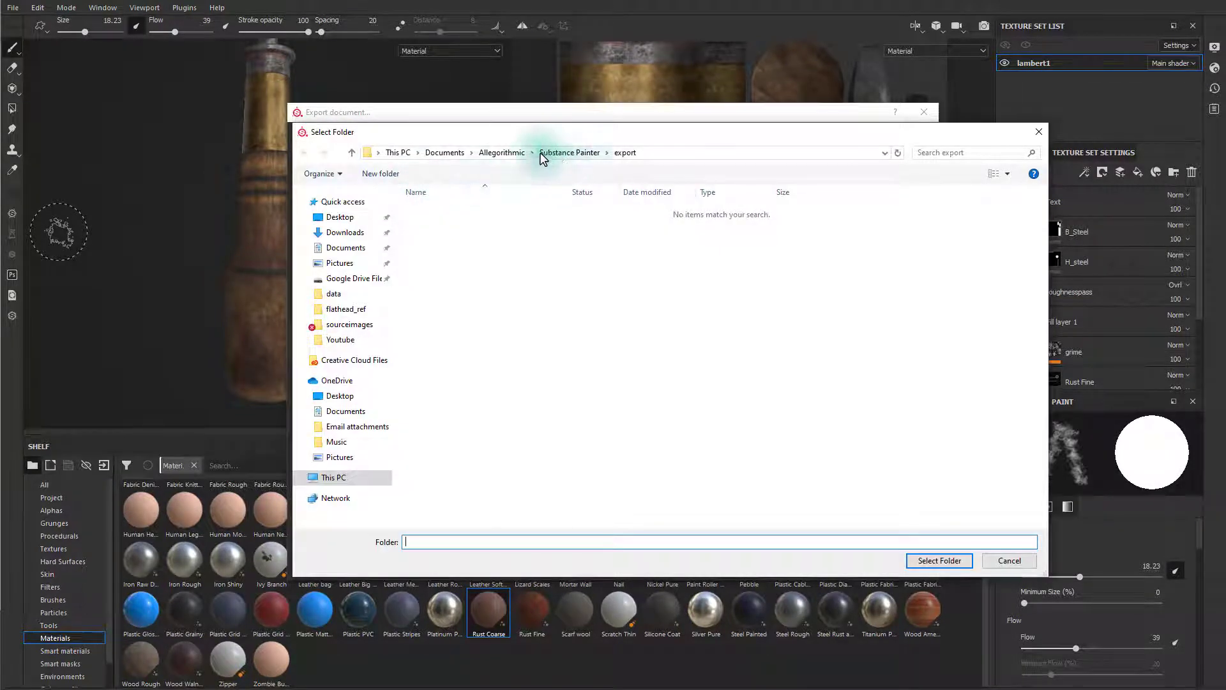
left_click(341, 217)
double_click(549, 208)
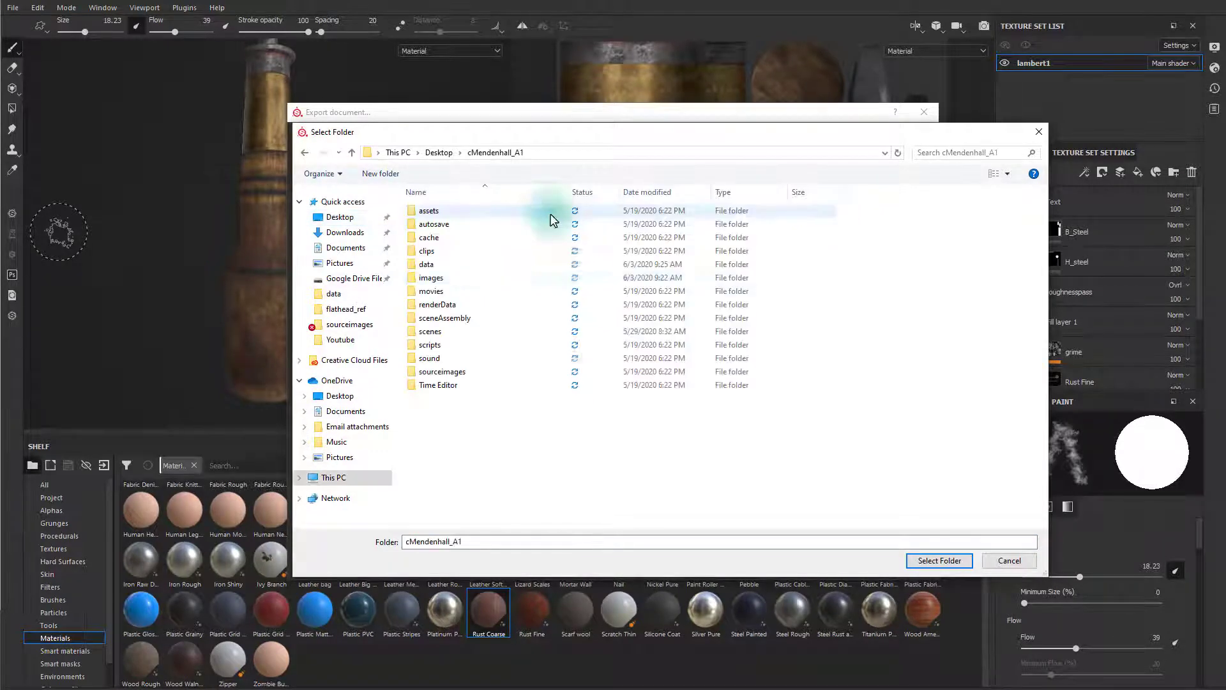
double_click(457, 373)
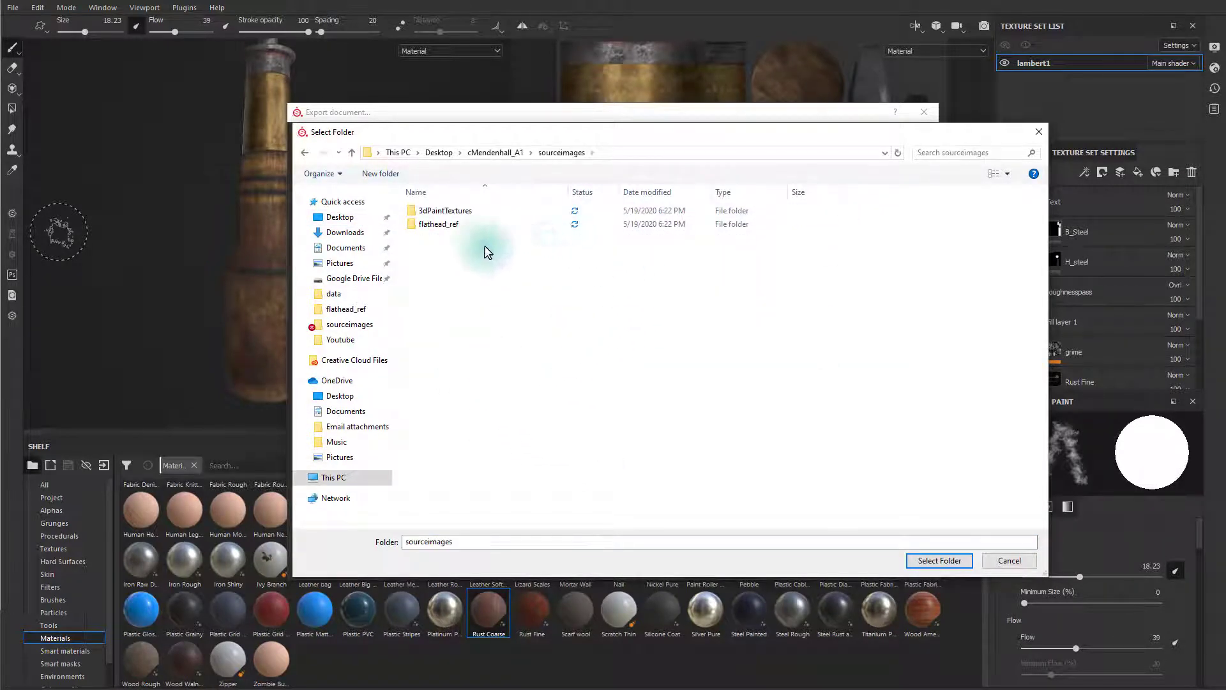
left_click(939, 561)
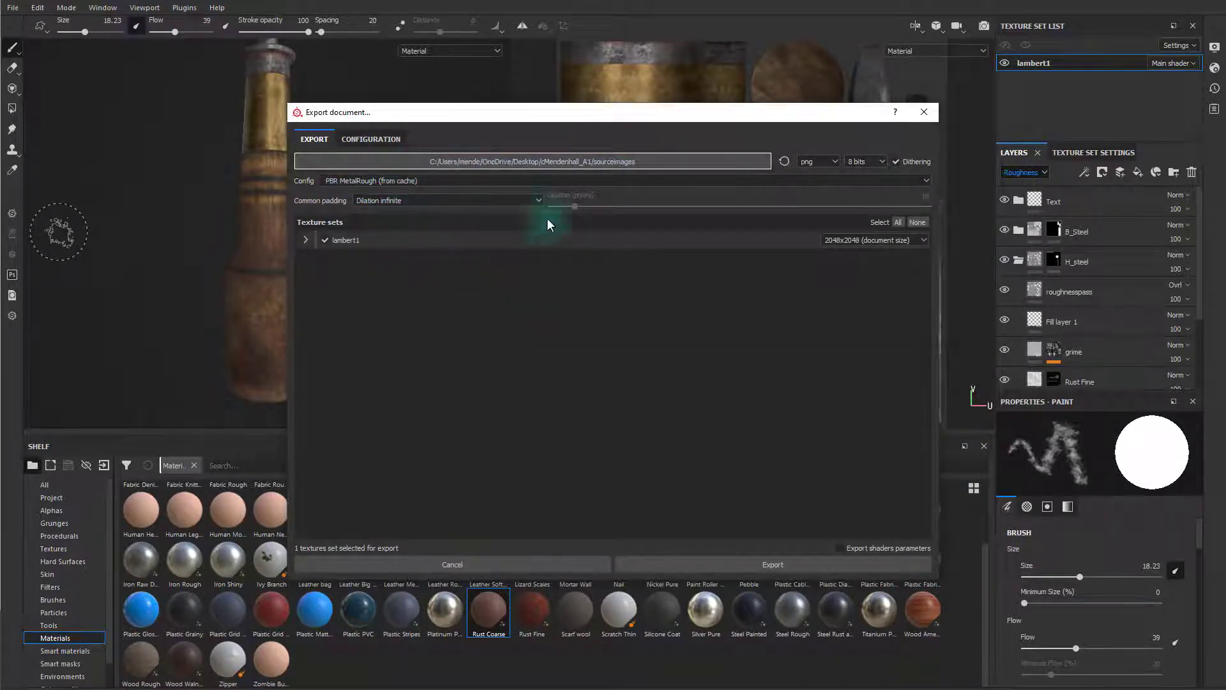
Step: Export the lambert1 texture set as targa files using the PBR MetalRough_Stingray configuration
left_click(820, 161)
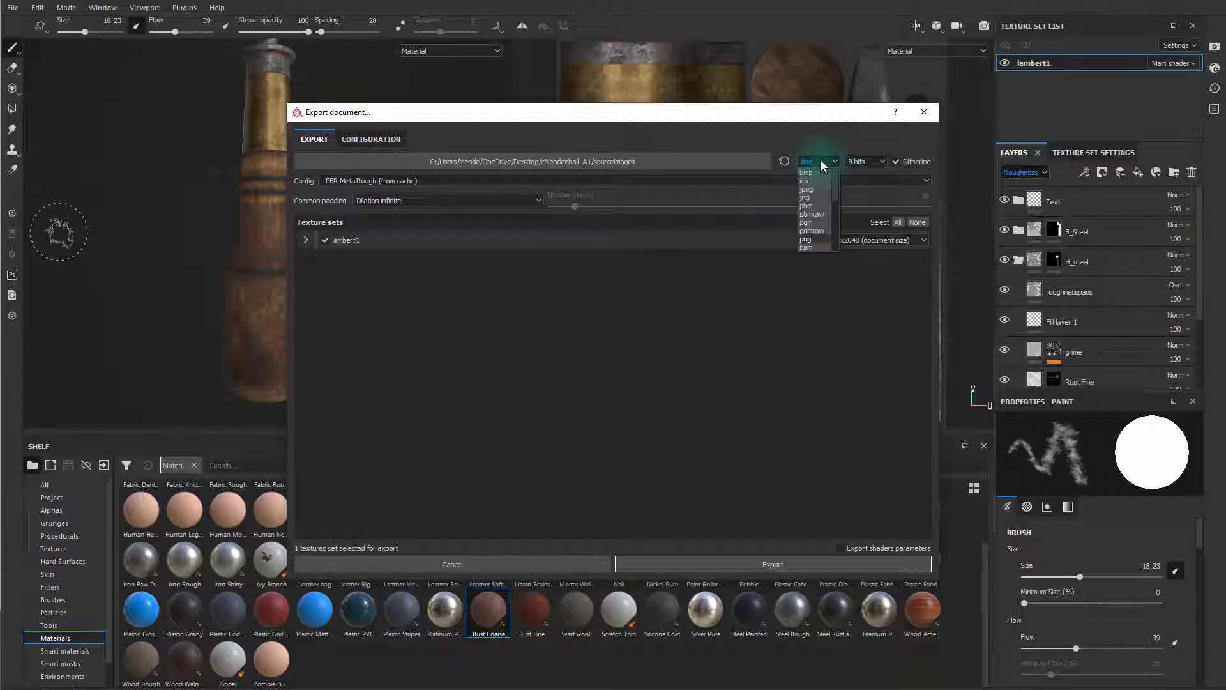
left_click(820, 214)
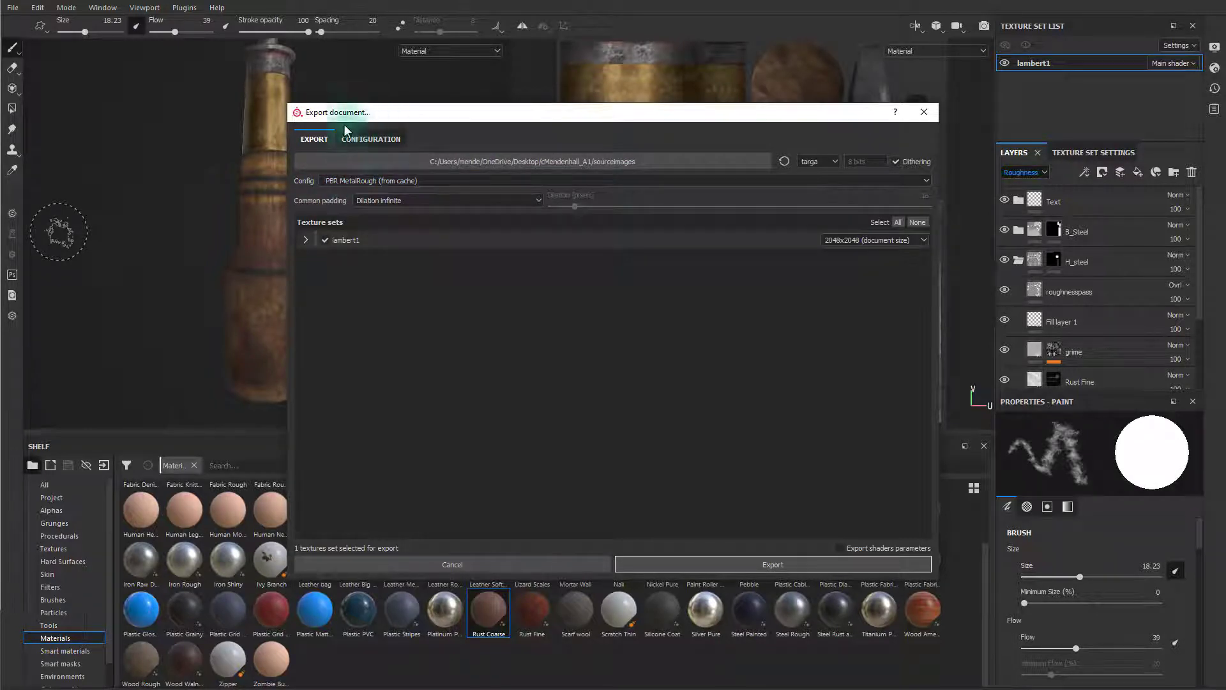
left_click(353, 181)
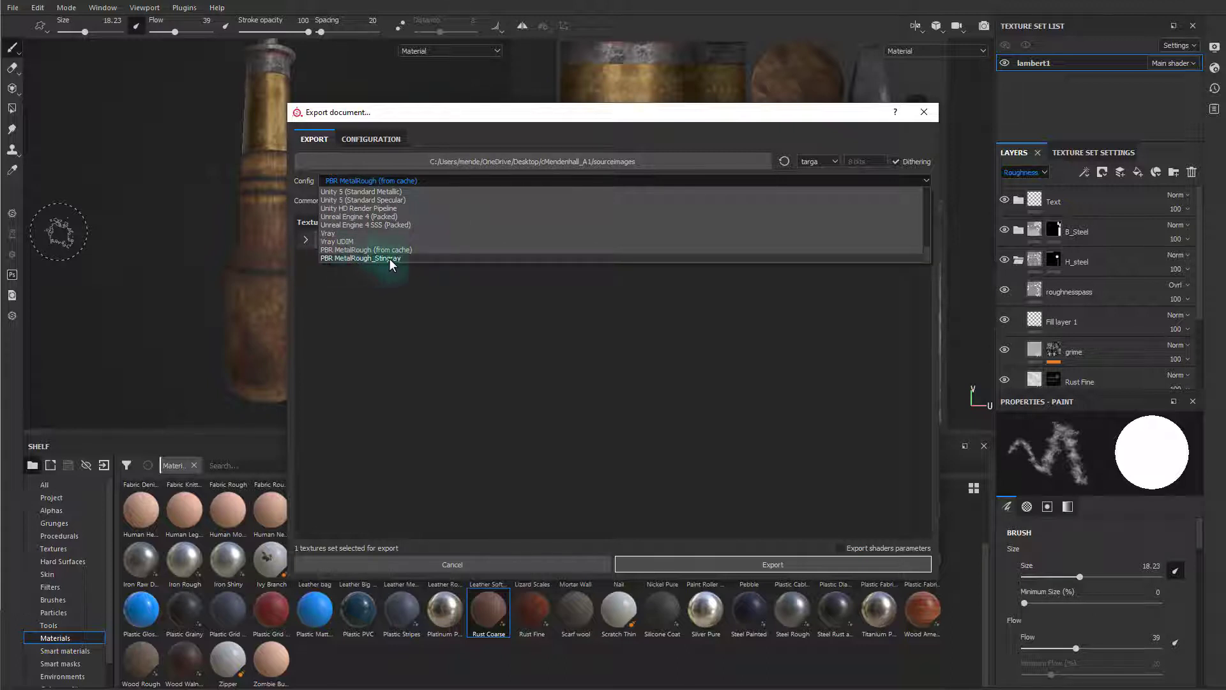
left_click(391, 258)
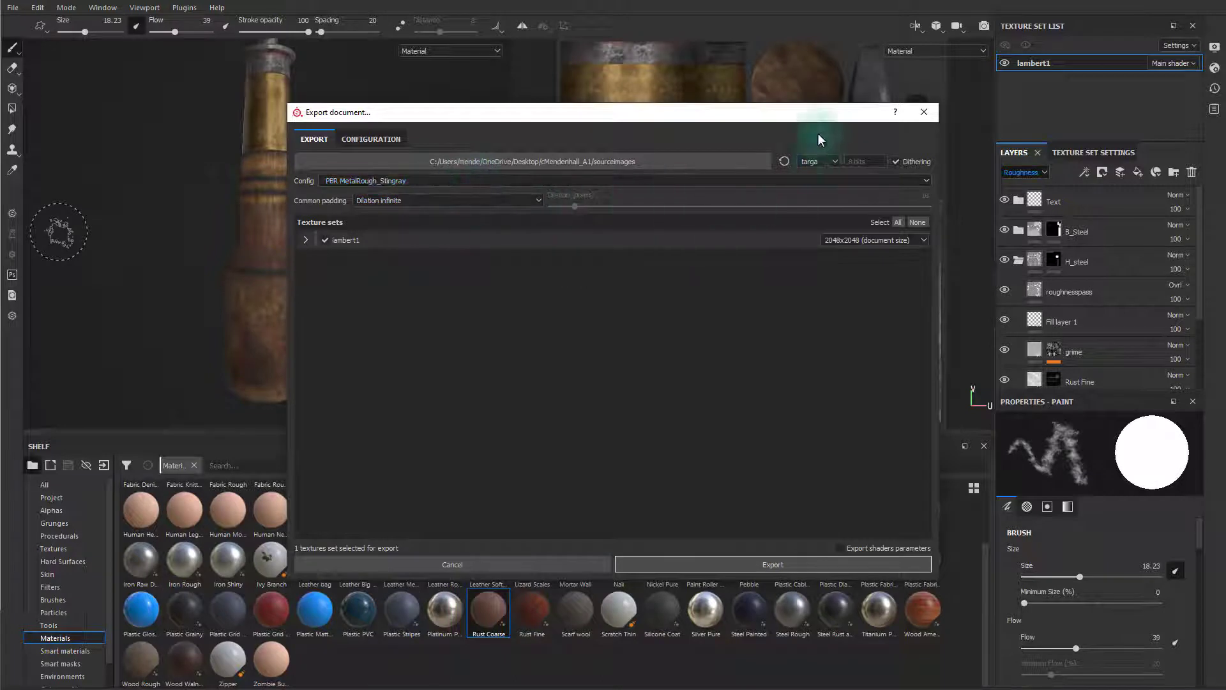
left_click(765, 563)
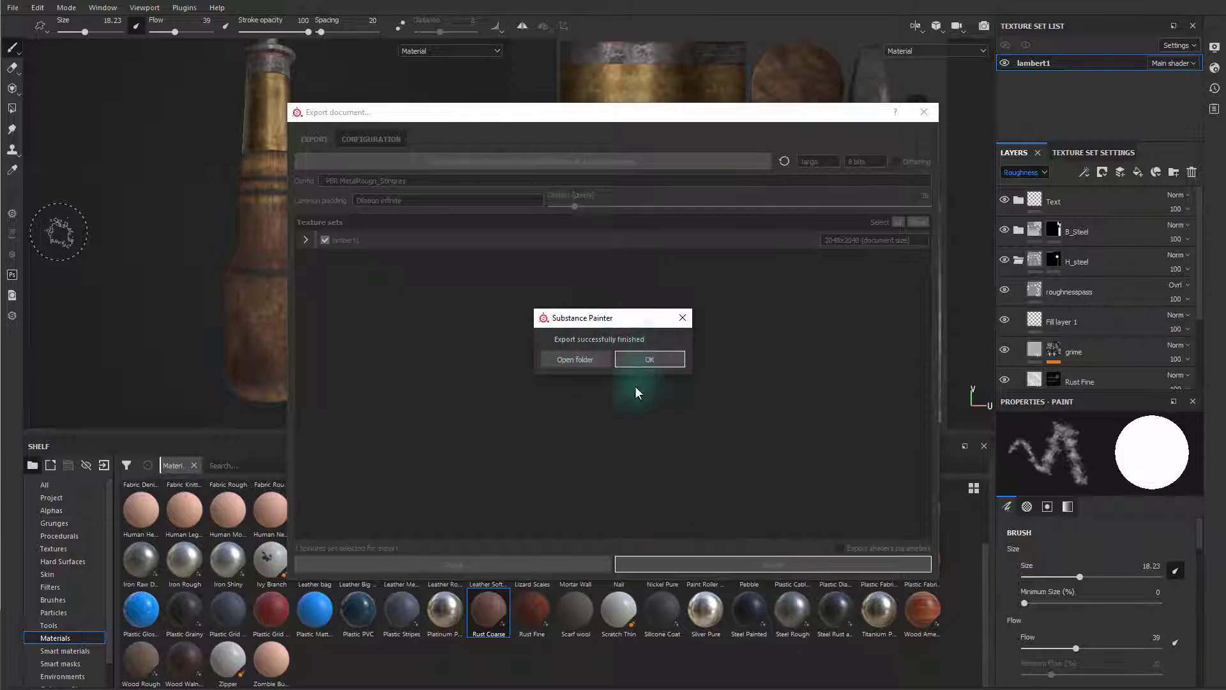
Step: Open the export folder, check the exported screwdriver textures and close the folder window
left_click(561, 355)
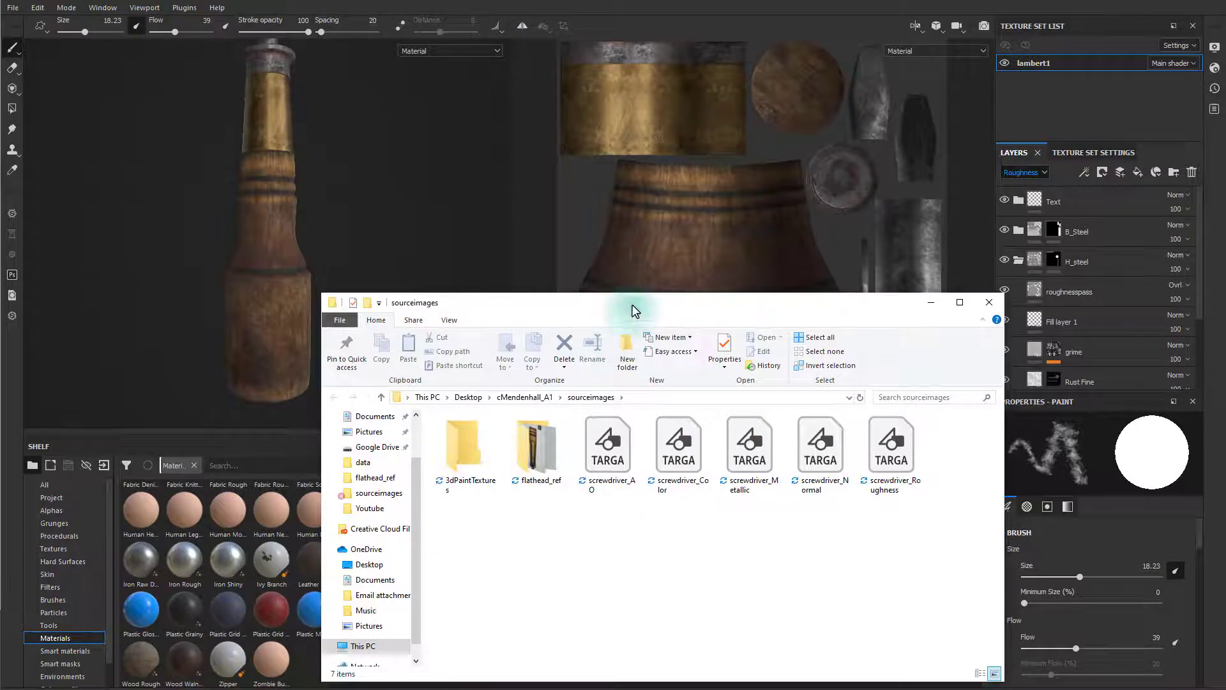
left_click_drag(630, 303, 530, 191)
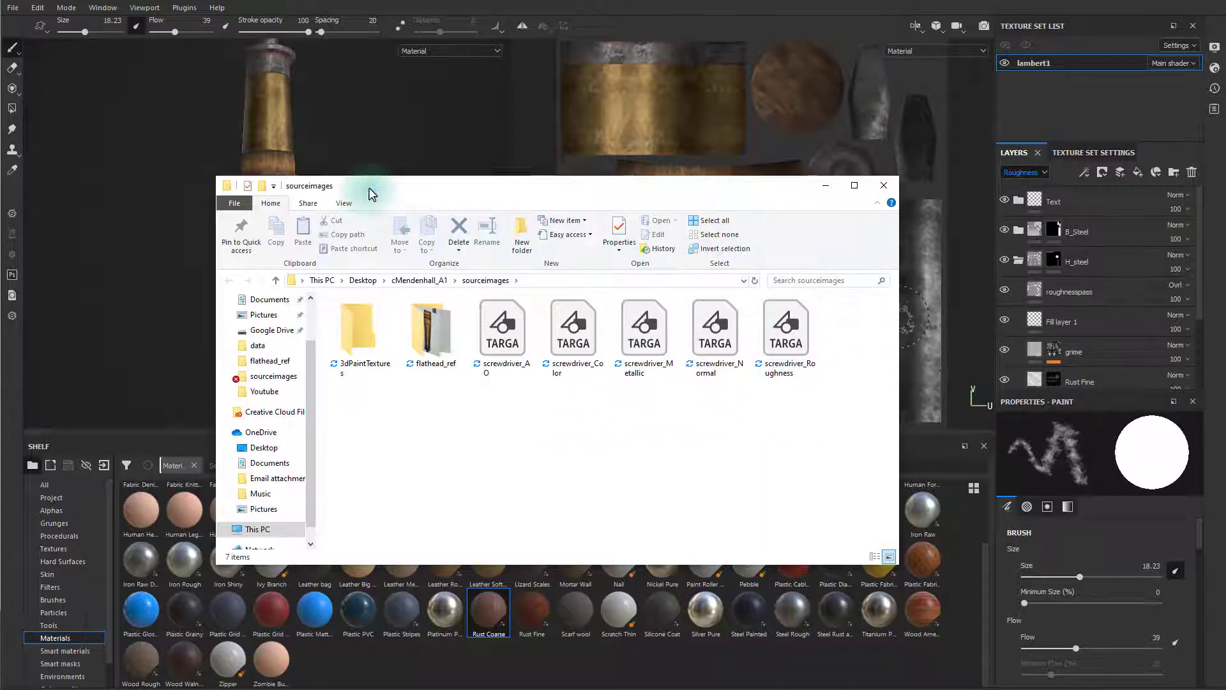
left_click_drag(370, 186, 363, 170)
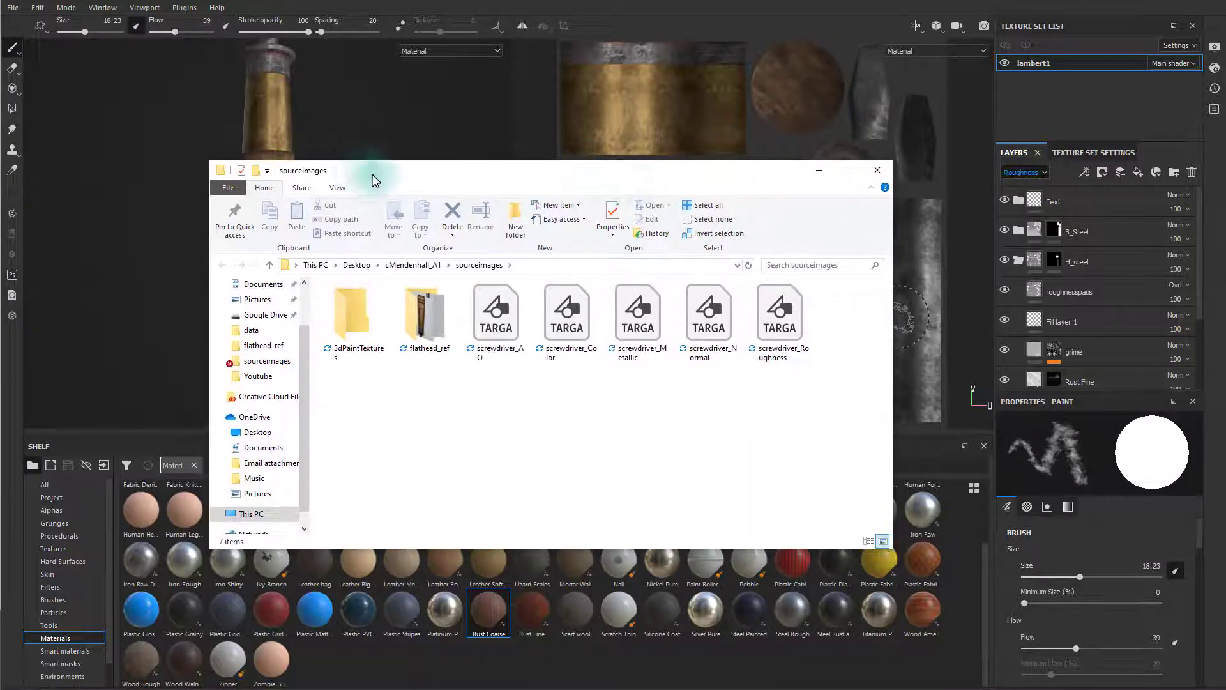
left_click(875, 171)
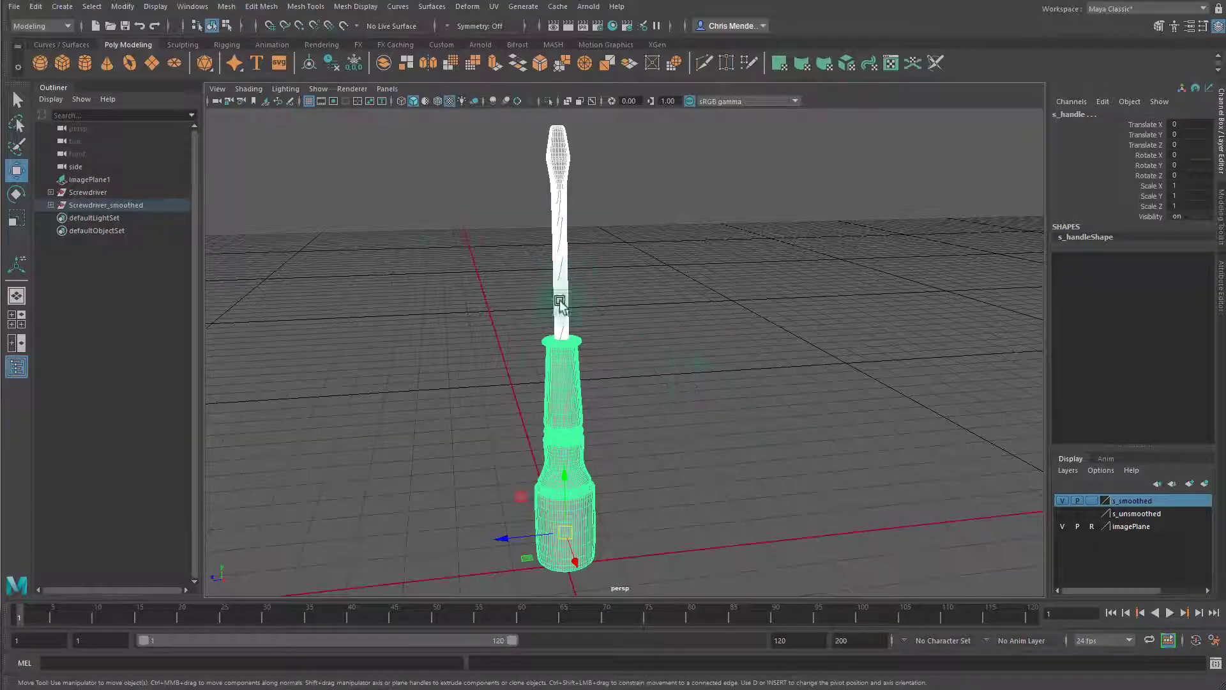
Step: In Maya, assign a new Stingray PBS material to the Screwdriver_smoothed group
left_click(414, 245)
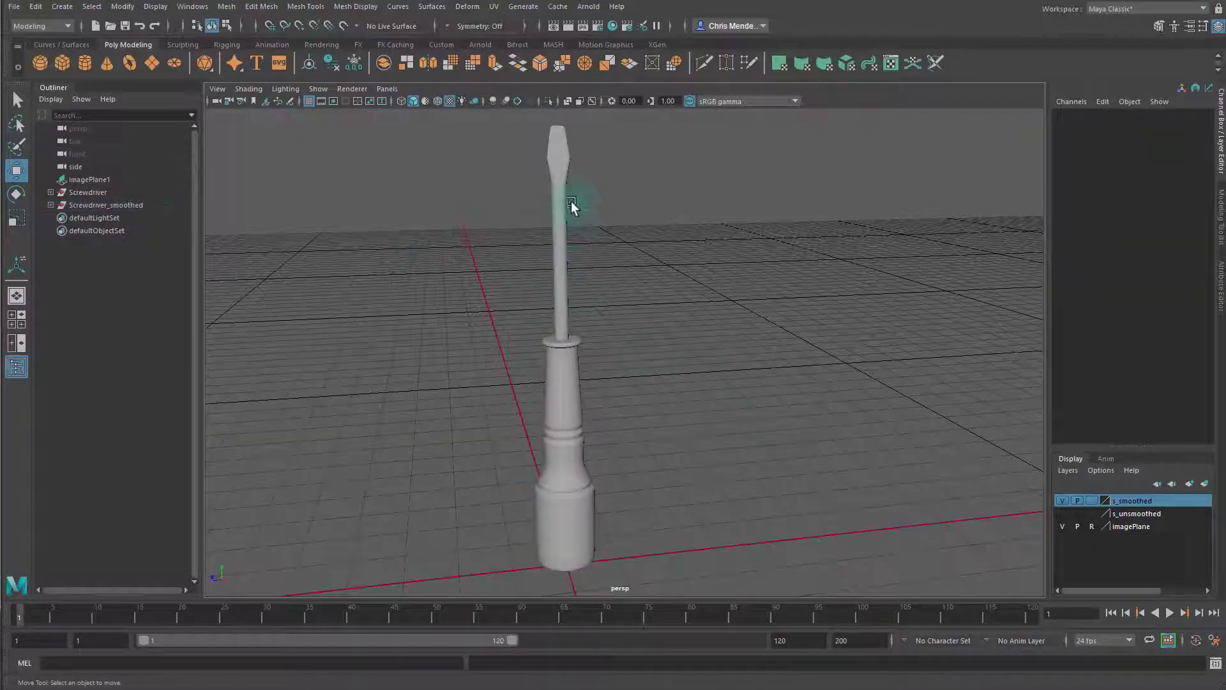
left_click(147, 205)
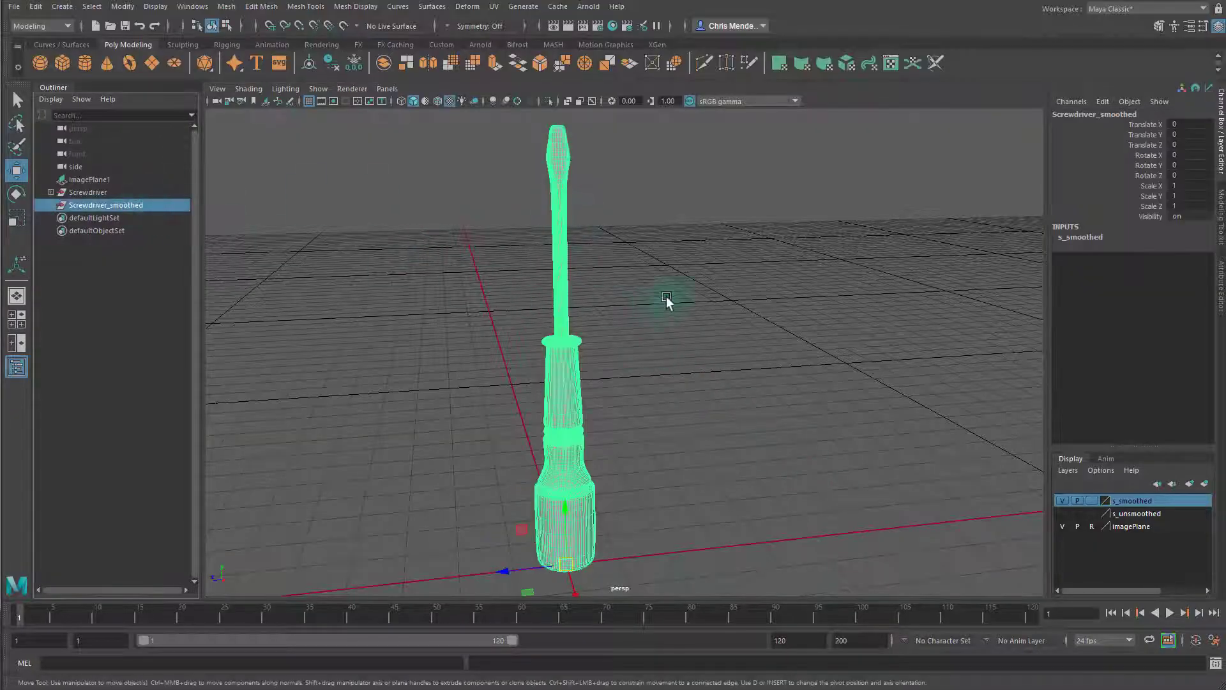
right_click(558, 288)
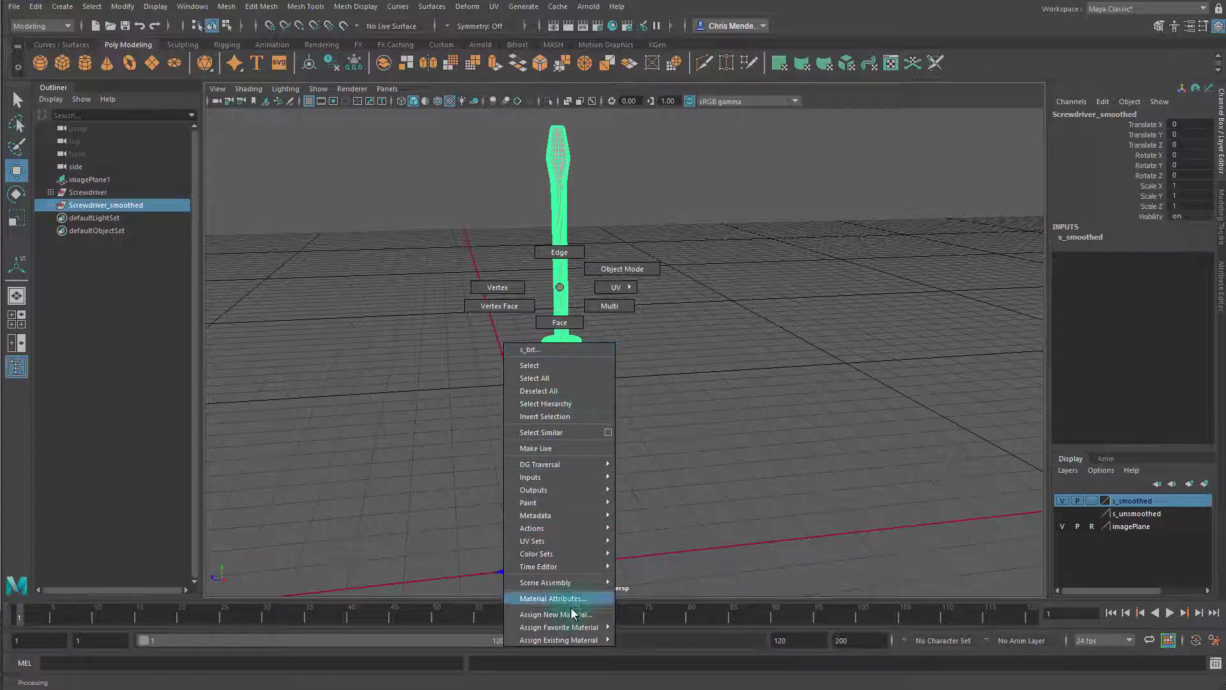
left_click(554, 614)
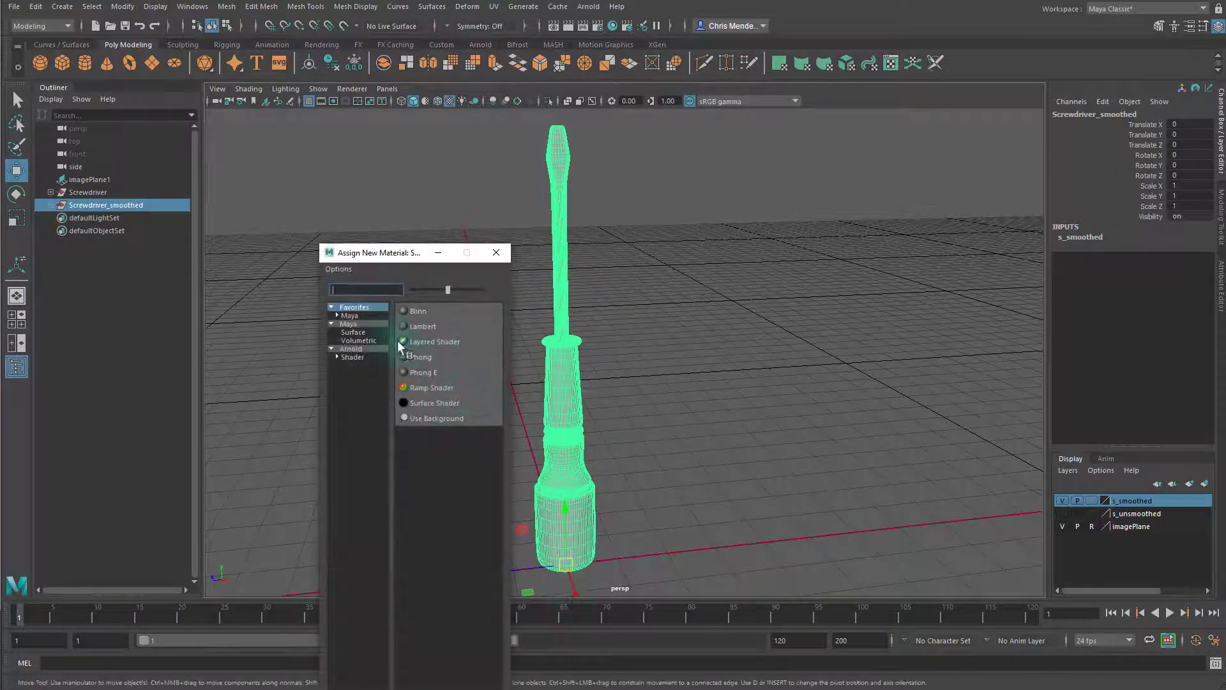
left_click(355, 332)
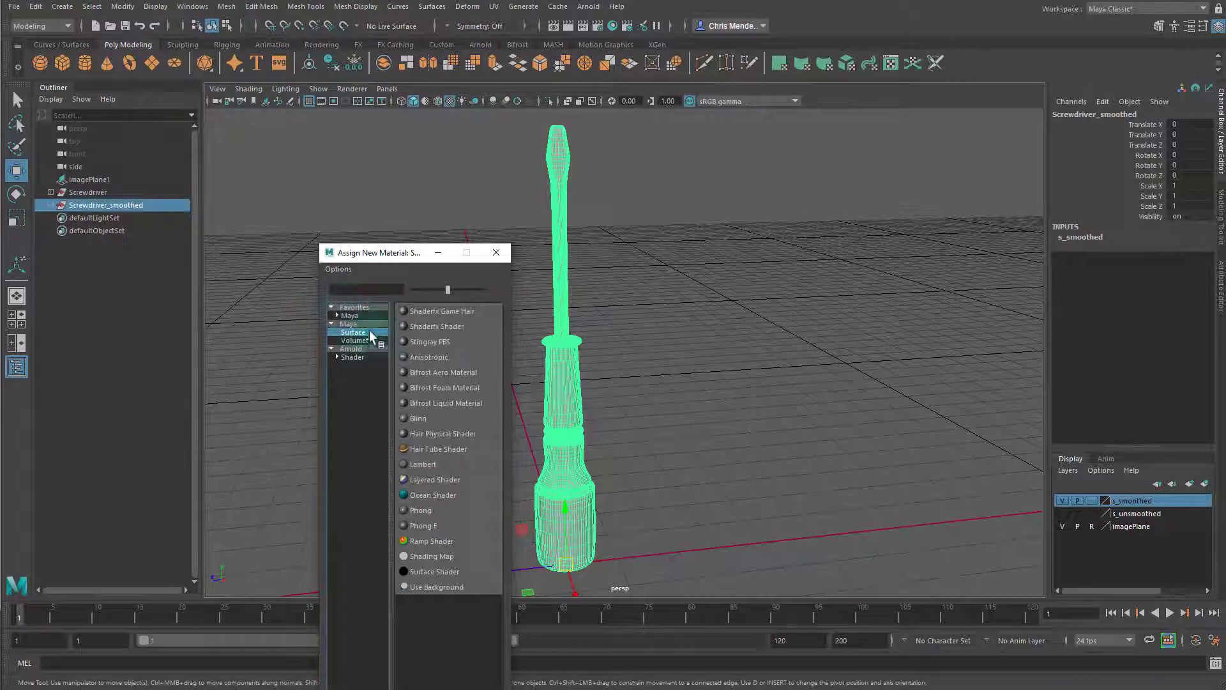
left_click(438, 344)
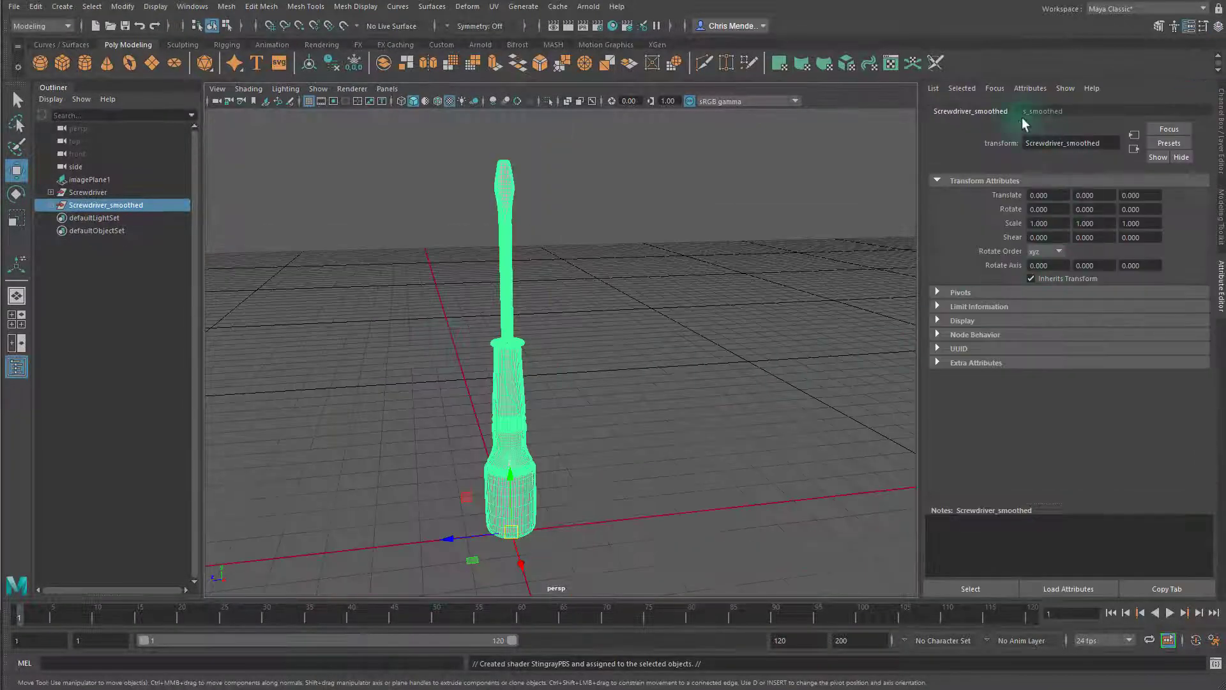
Step: Rename the Stingray PBS material on the screwdriver bit to mat_screwdriver
left_click(506, 249)
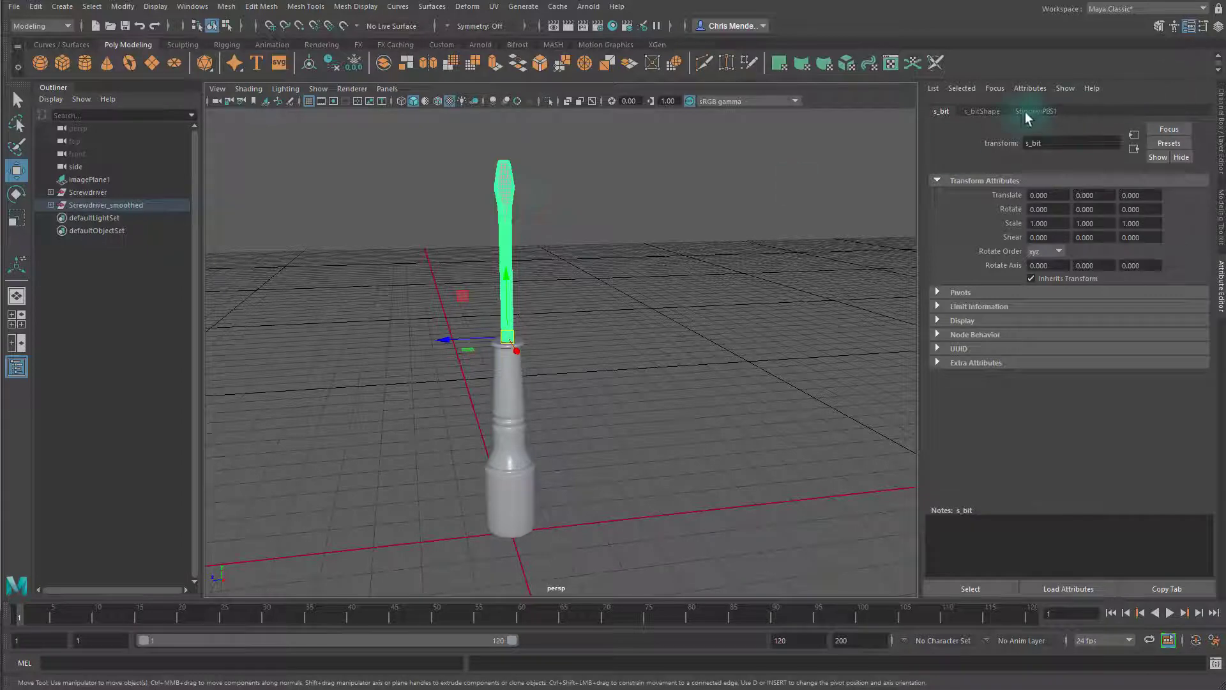
left_click(1025, 111)
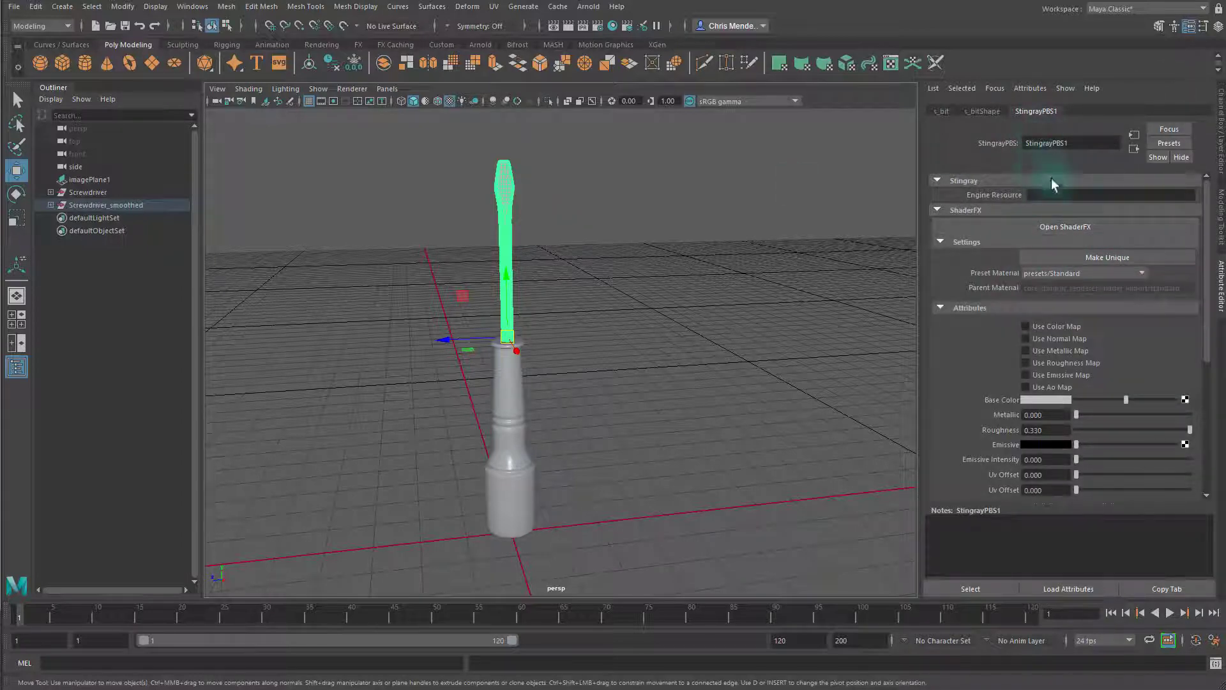
double_click(1073, 143)
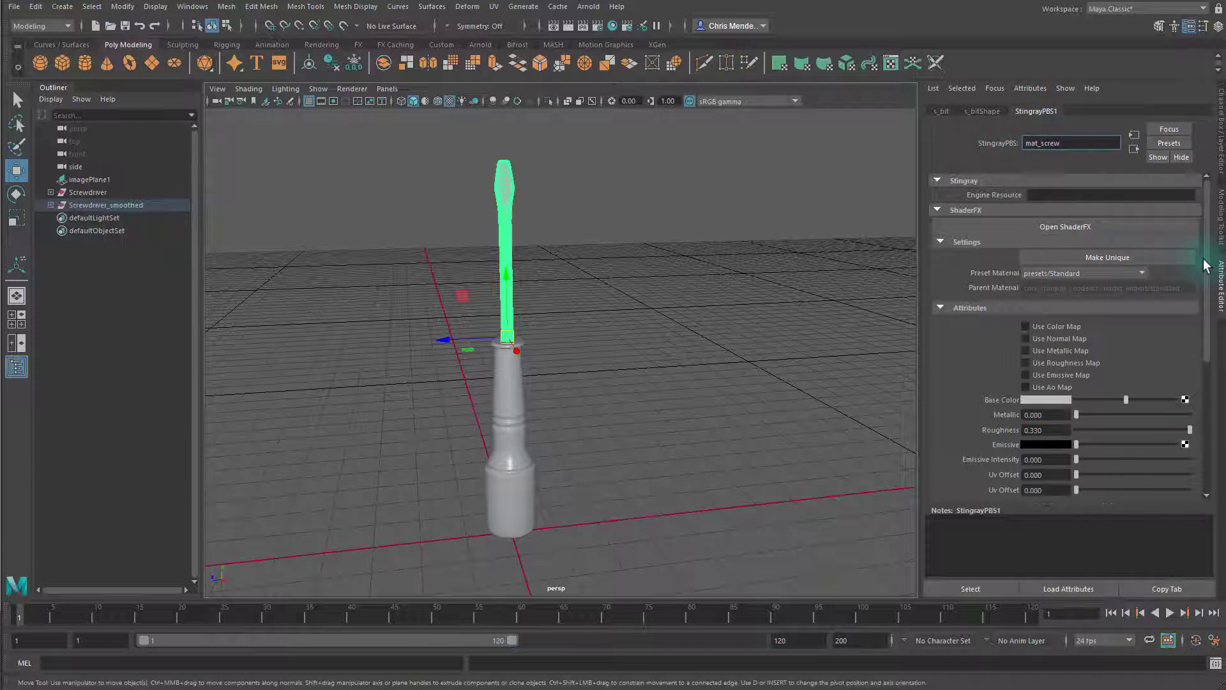
type("mat_screwdriver")
key("Return")
Step: Select both screwdriver parts and enable the color, normal, metallic, roughness and AO maps on mat_screwdriver
left_click(615, 355)
left_click(495, 342)
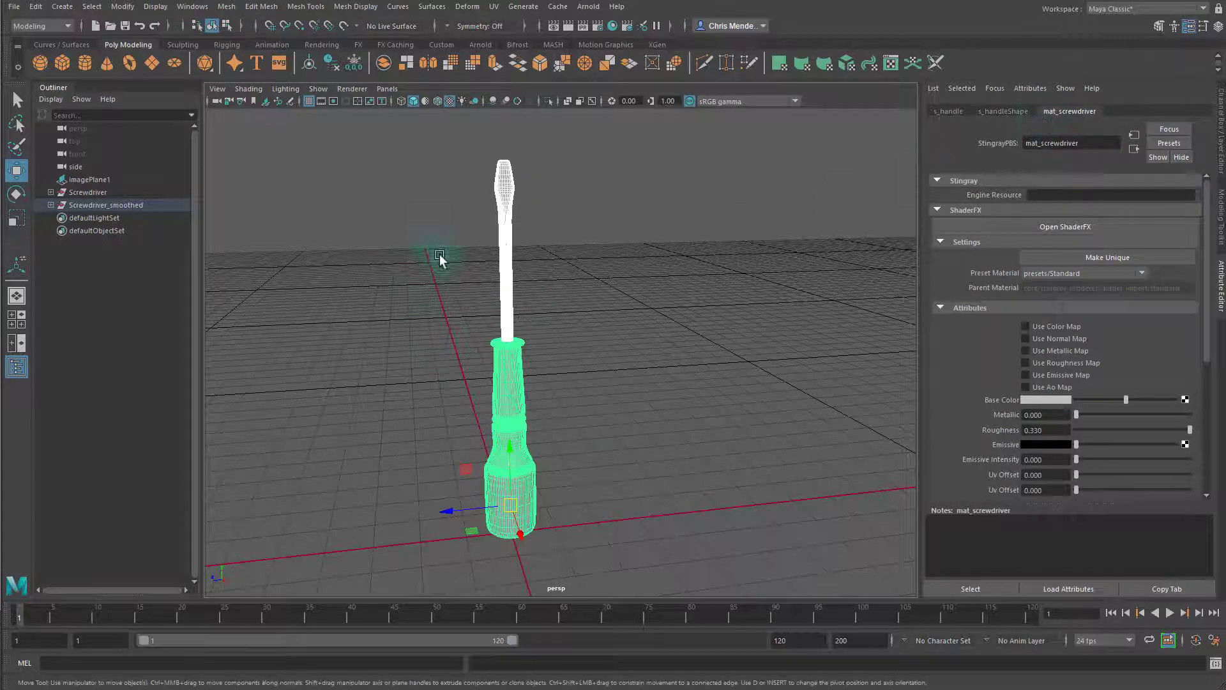
left_click(600, 328)
left_click_drag(430, 256, 562, 358)
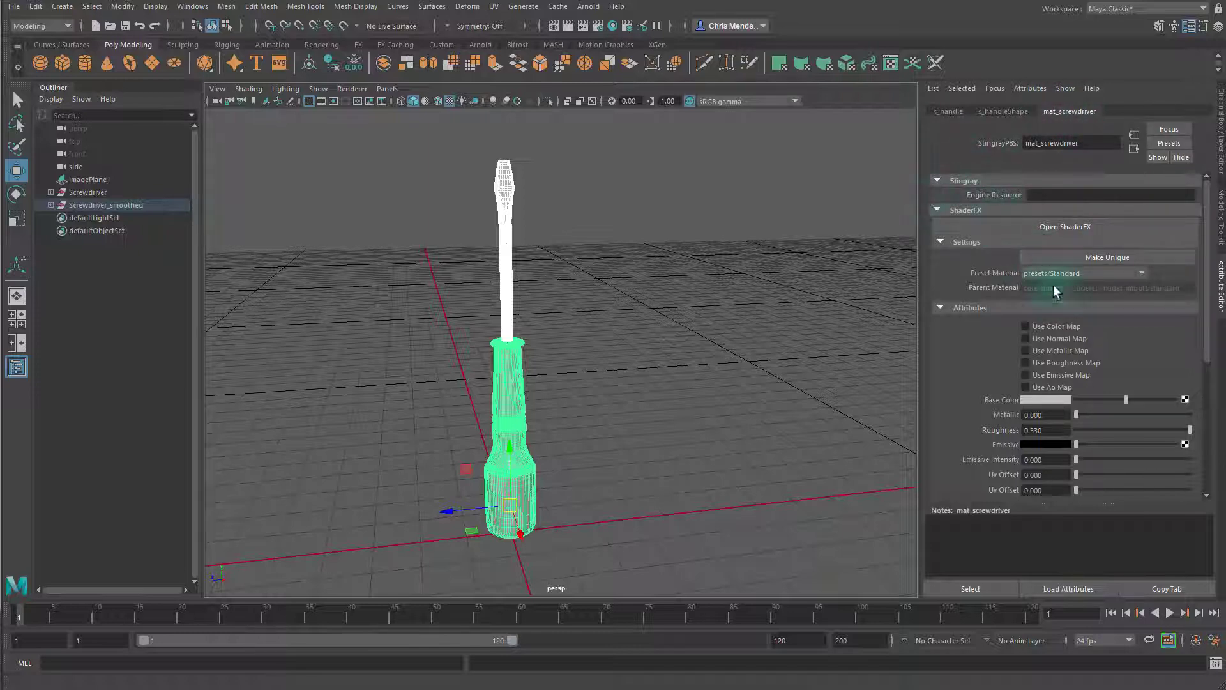
scroll(978, 237, "down", 3)
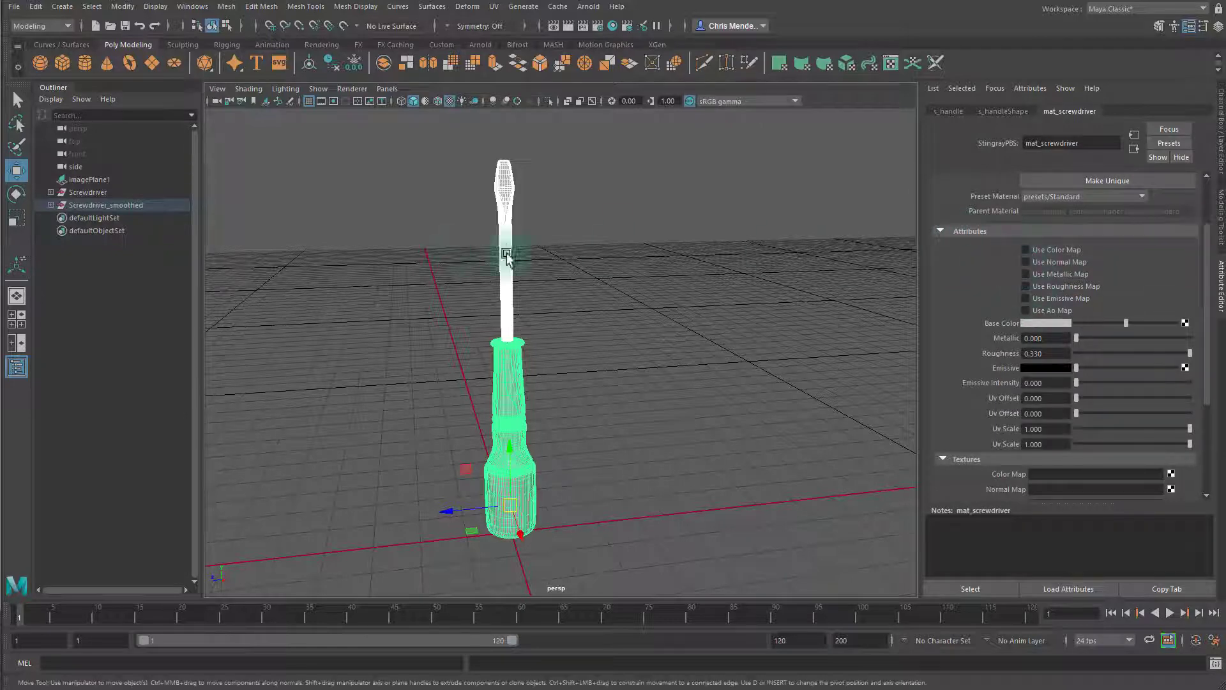
left_click(1025, 250)
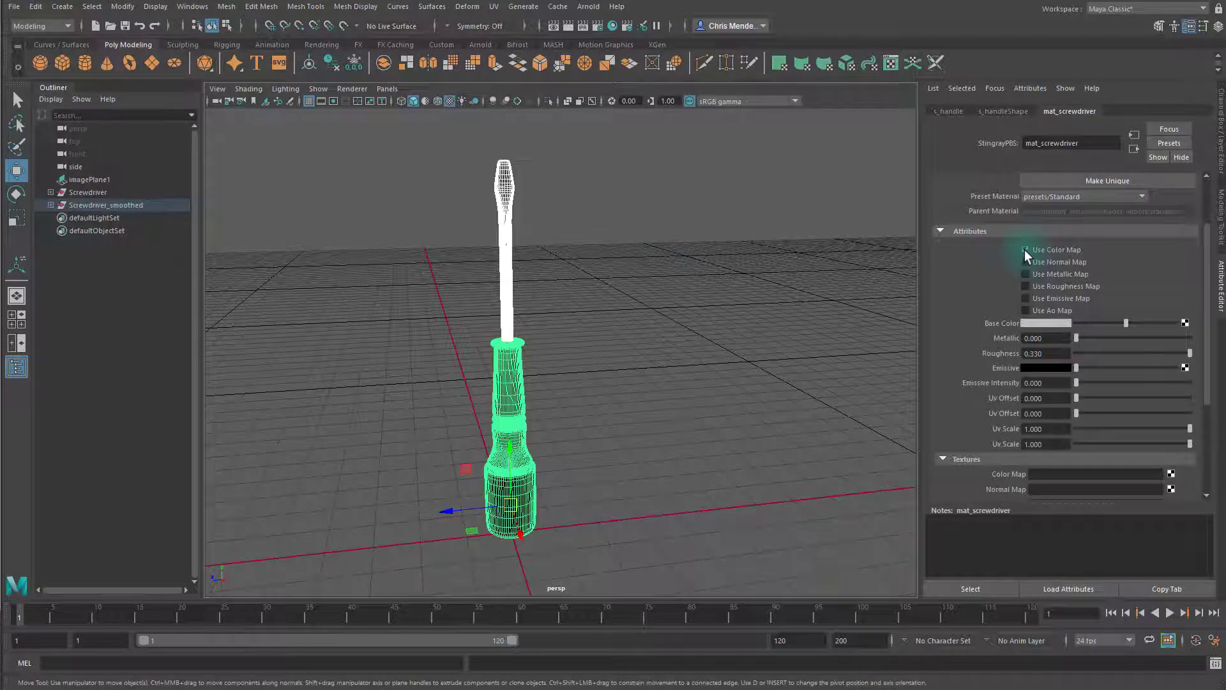
left_click(1025, 262)
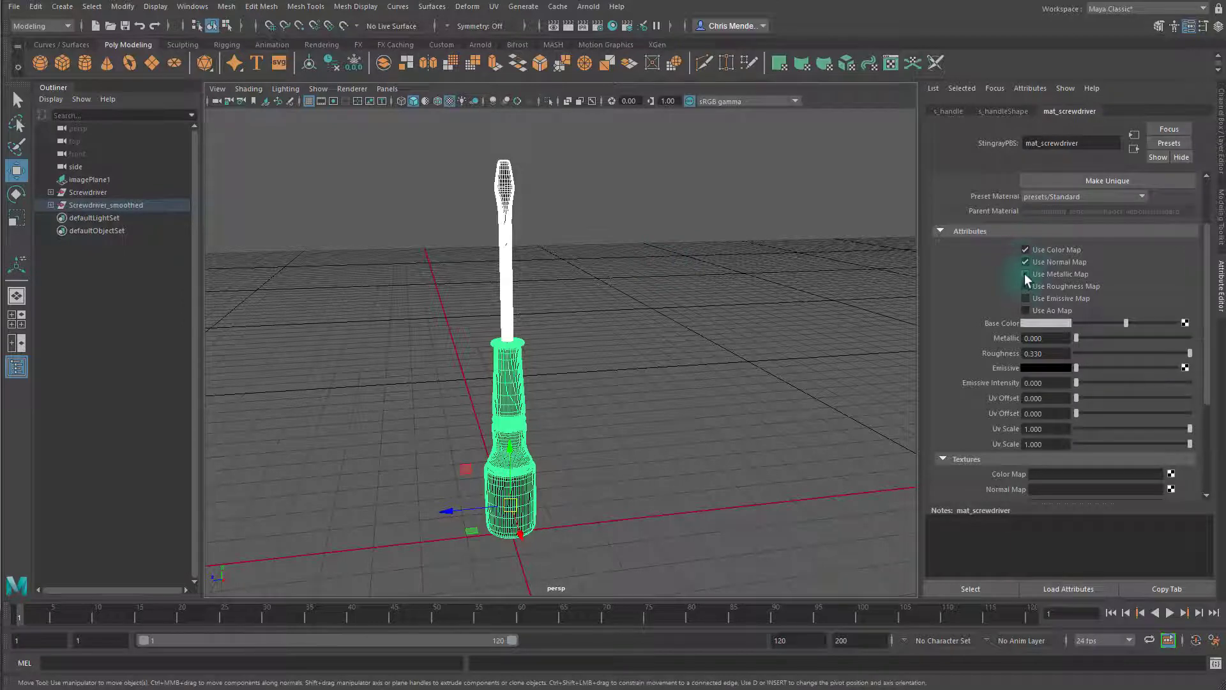
left_click(1026, 286)
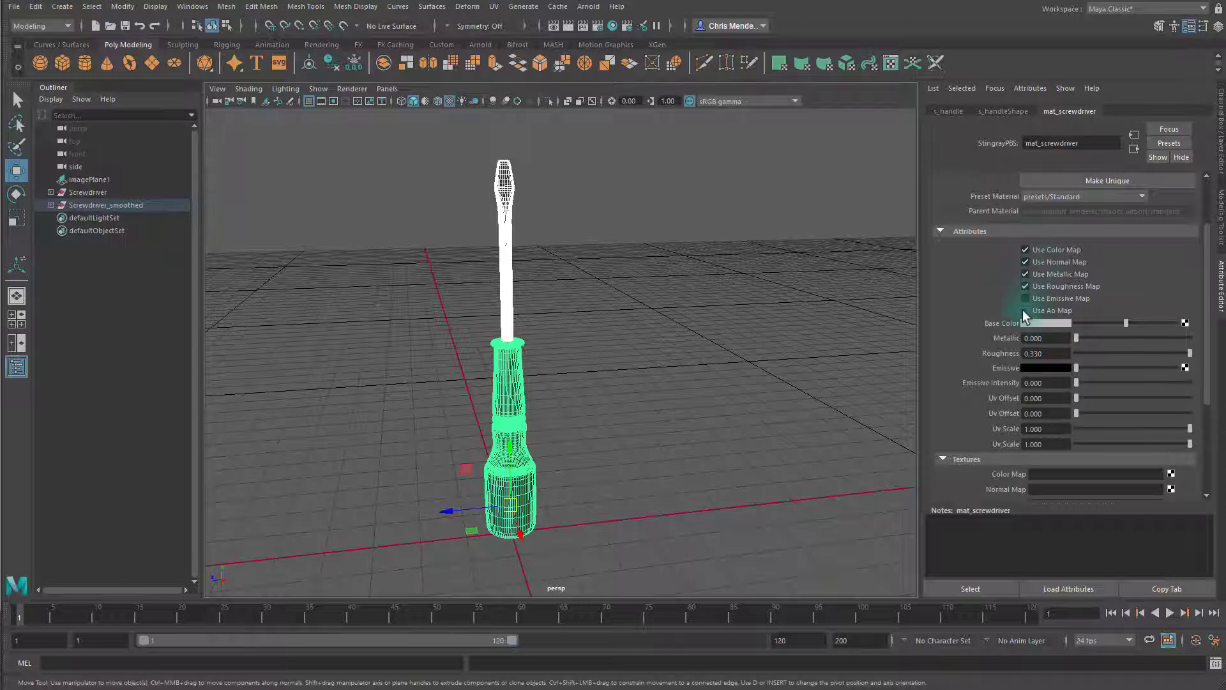
left_click(1025, 311)
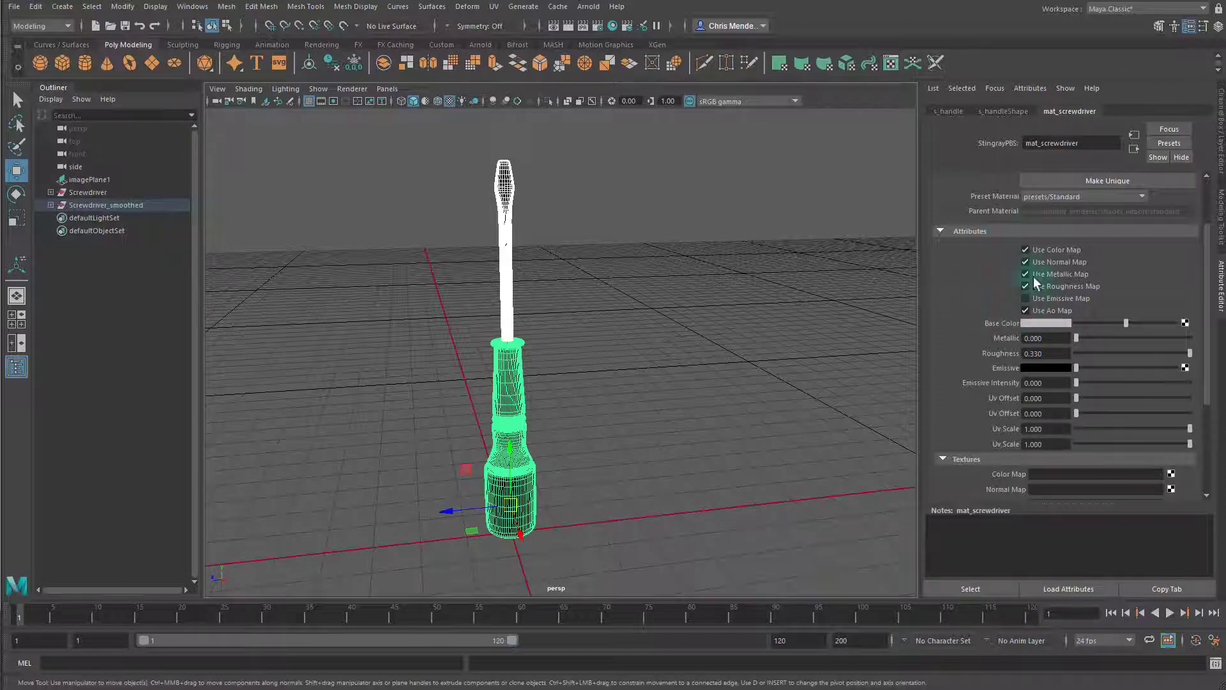
Step: Load screwdriver_Color.tga from sourceimages as the color map of mat_screwdriver
scroll(980, 300, "down", 4)
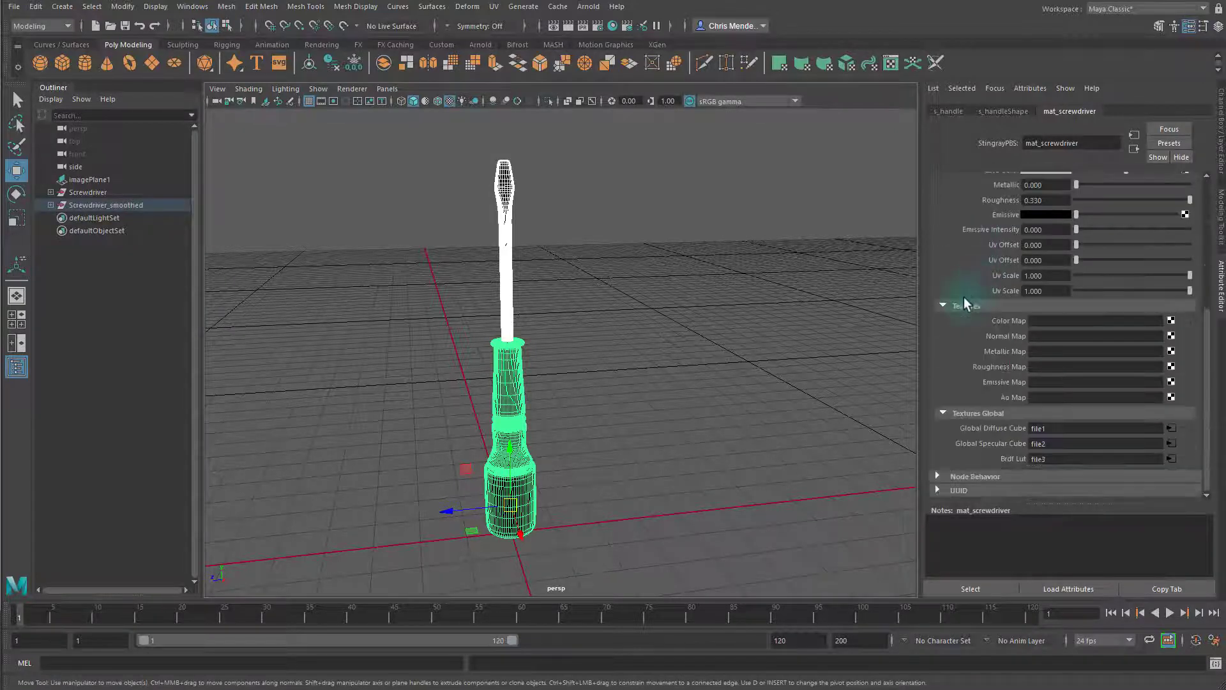
scroll(982, 298, "up", 4)
scroll(980, 313, "down", 4)
left_click(1170, 320)
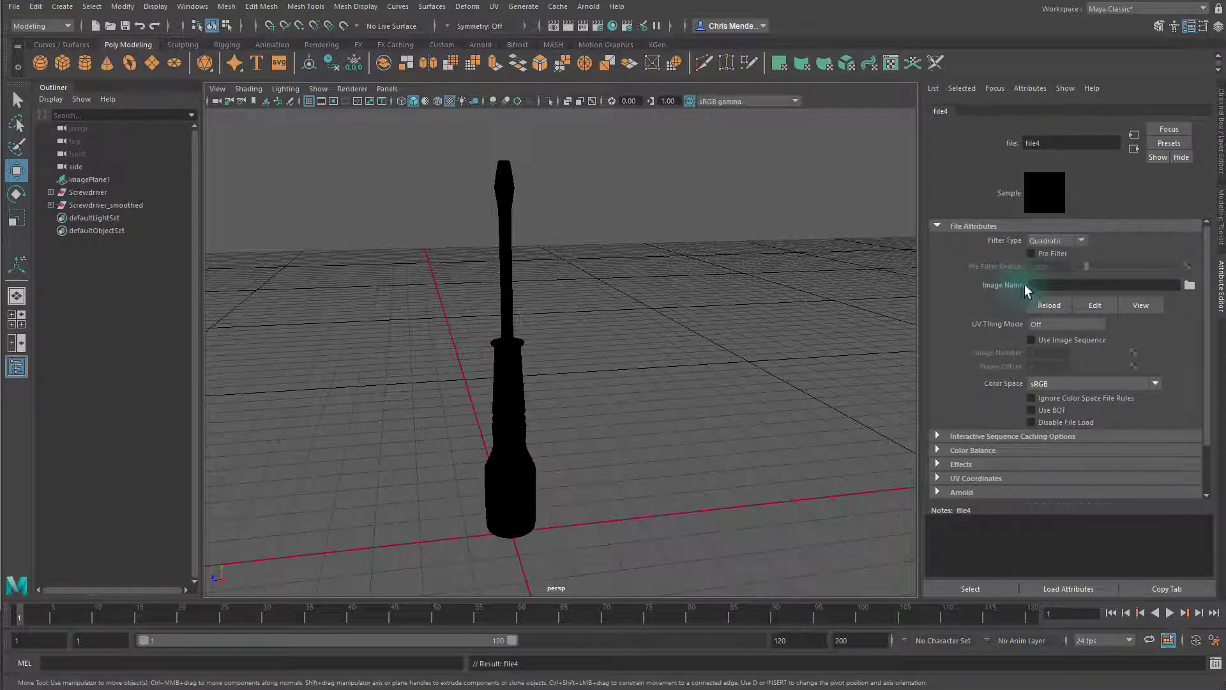
left_click(1189, 285)
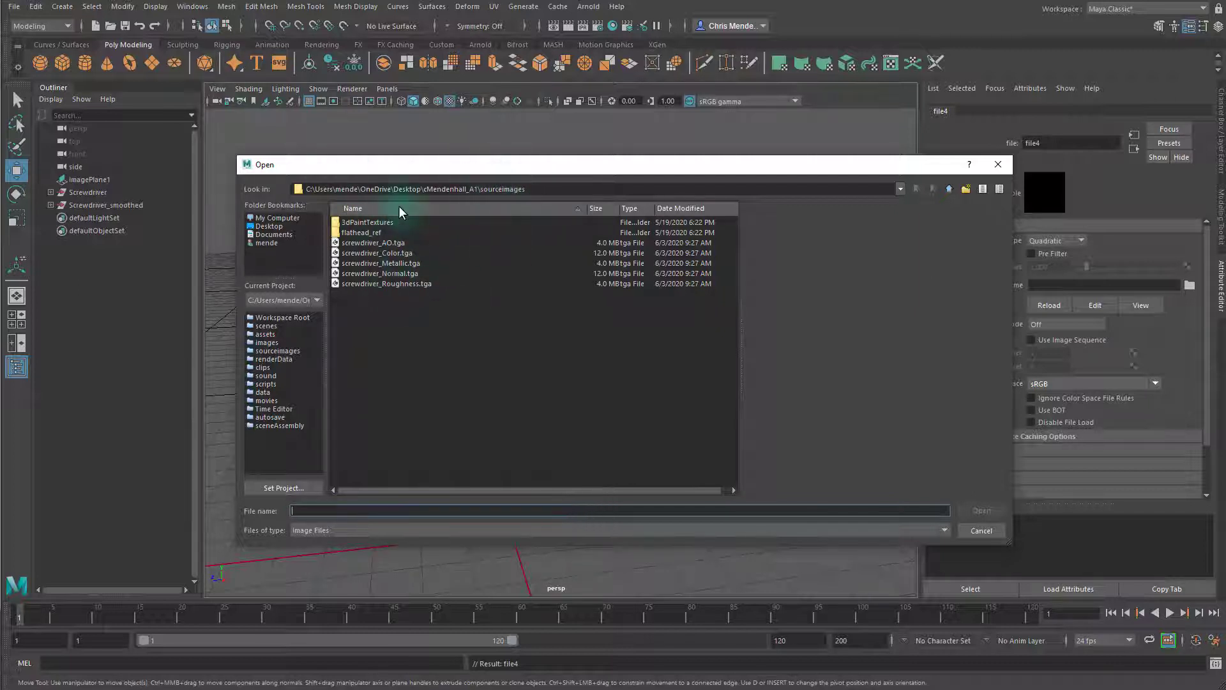
left_click_drag(435, 171, 456, 139)
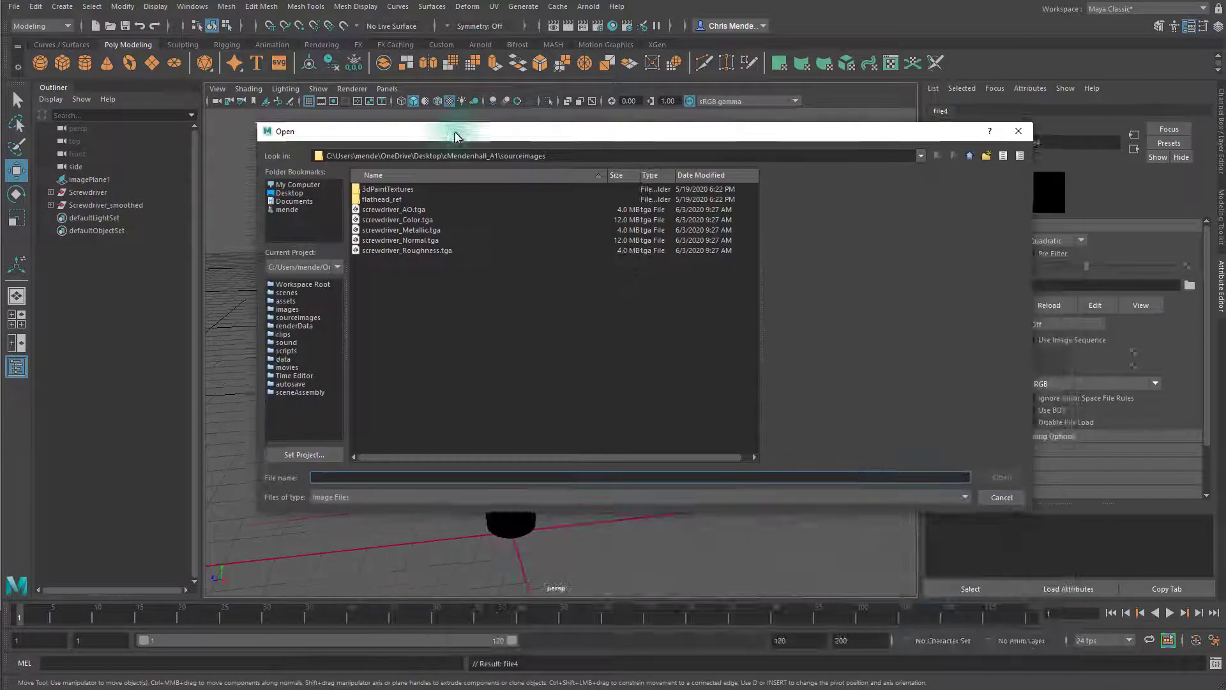
left_click(424, 221)
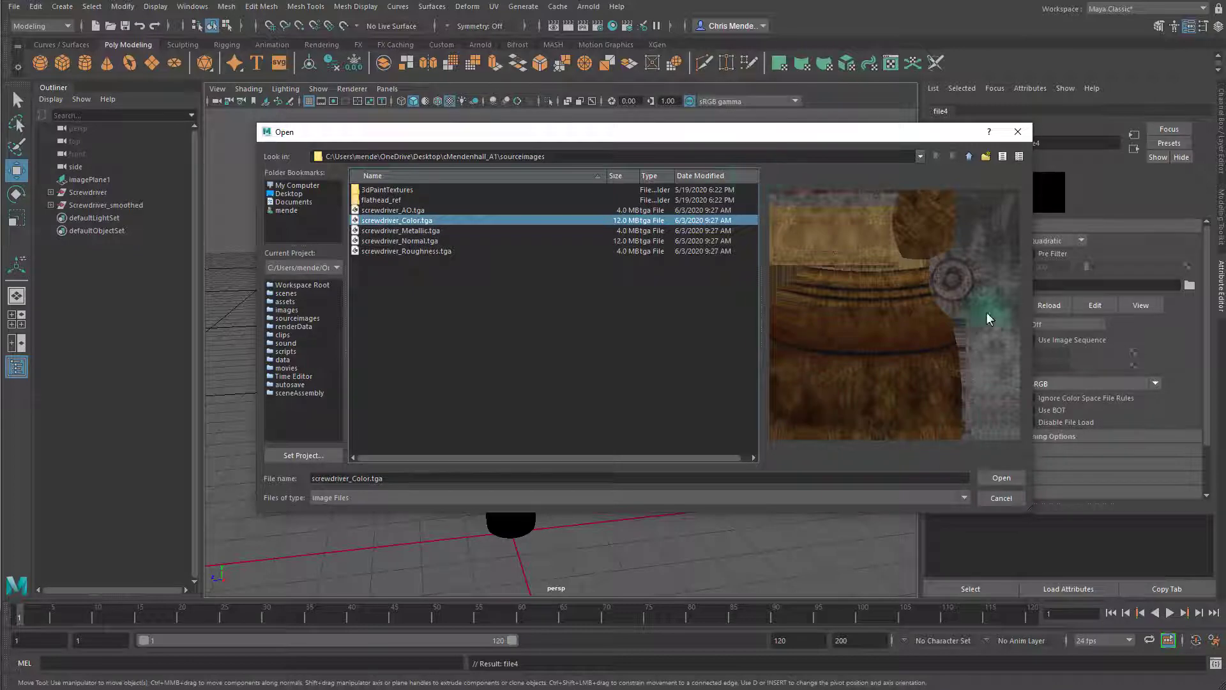
left_click(1016, 481)
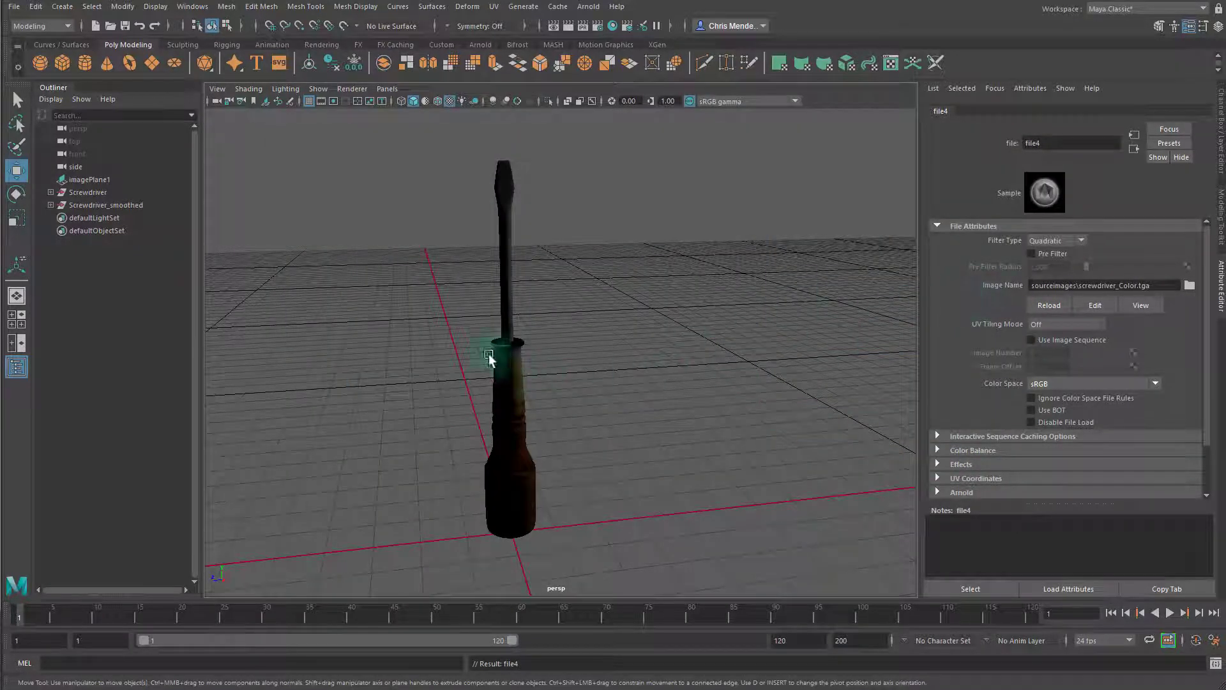
Step: Compare the screwdriver with textured display off and on, viewing it from different angles
right_click_drag(626, 375, 538, 377, "alt")
key("5")
key("6")
key("5")
key("6")
key("5")
key("6")
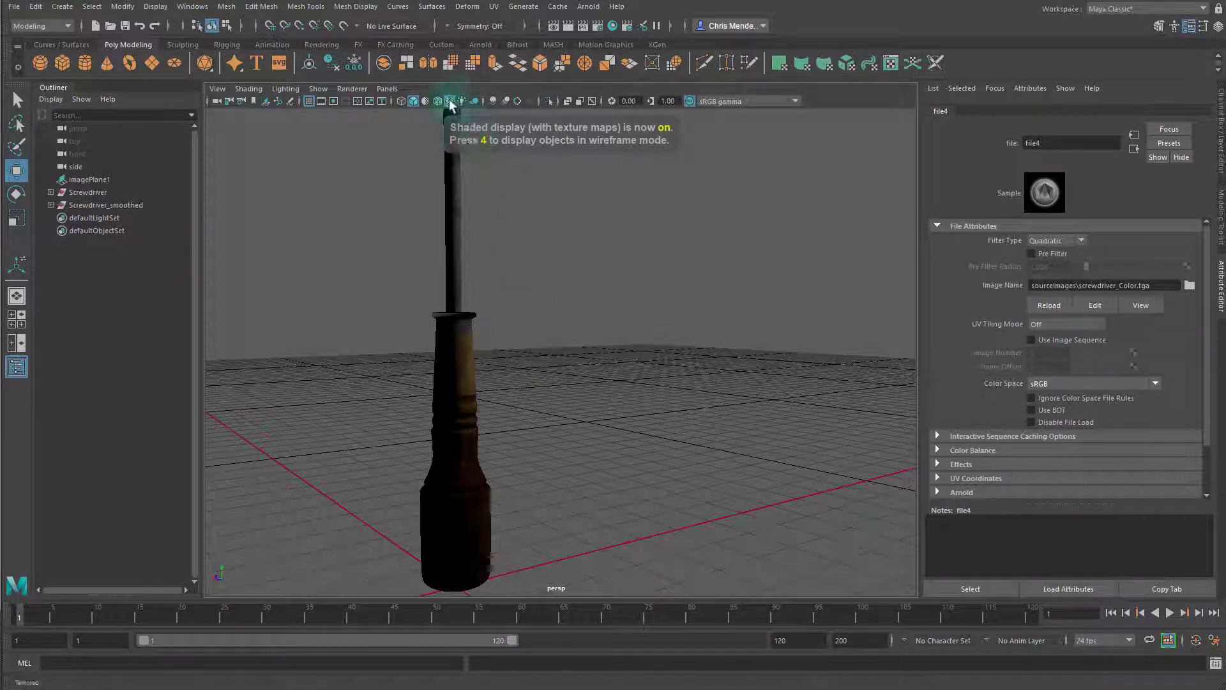
left_click(450, 101)
left_click(450, 101)
left_click(449, 101)
left_click(448, 101)
left_click_drag(680, 336, 734, 348, "alt")
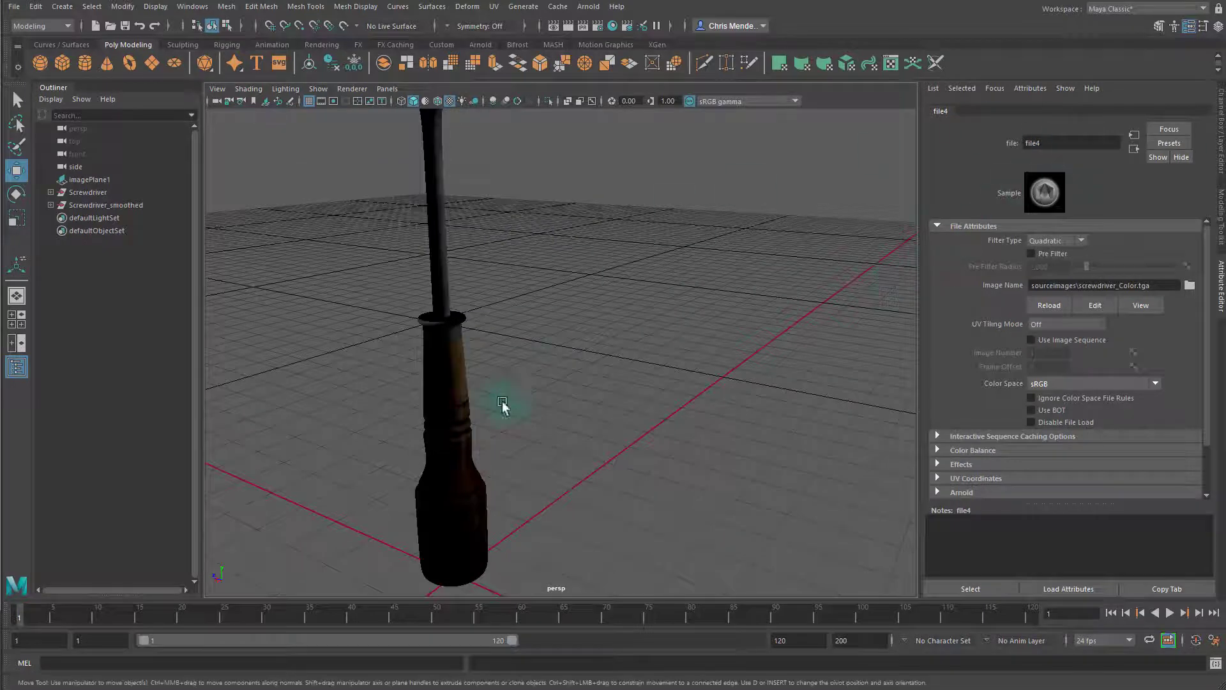
Step: Load screwdriver_Normal.tga from sourceimages as the normal map of mat_screwdriver
left_click_drag(408, 246, 673, 524)
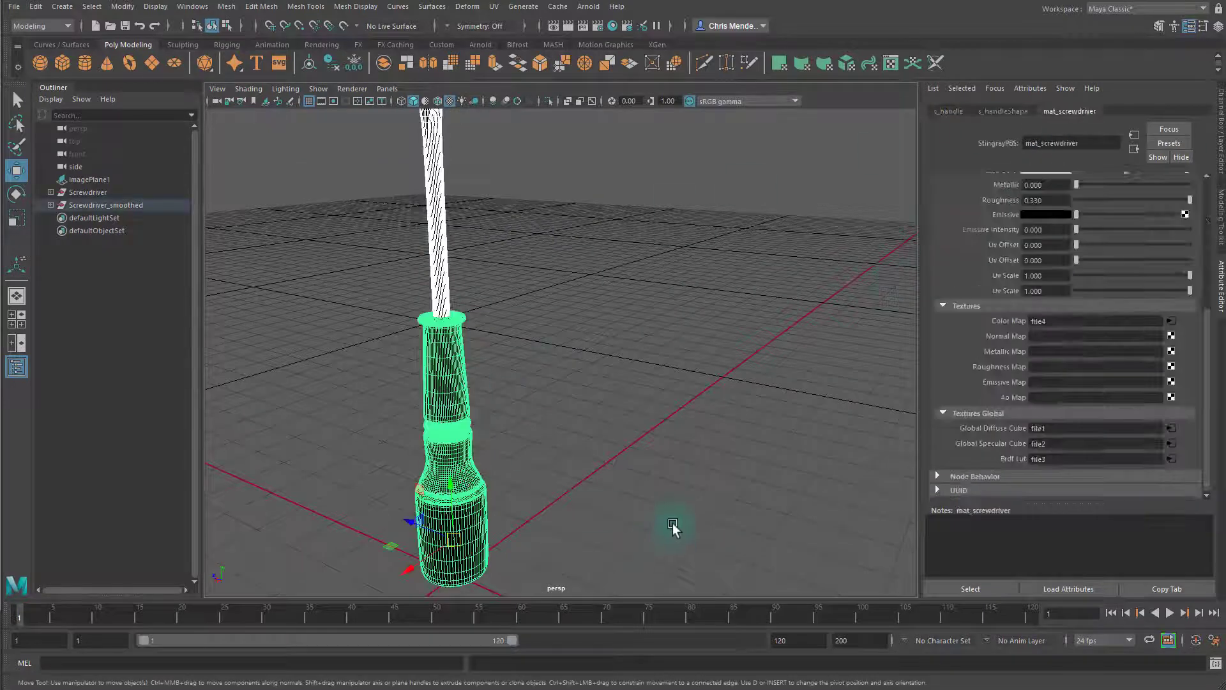
left_click(438, 198)
left_click_drag(721, 364, 765, 334, "alt")
scroll(763, 331, "down", 4)
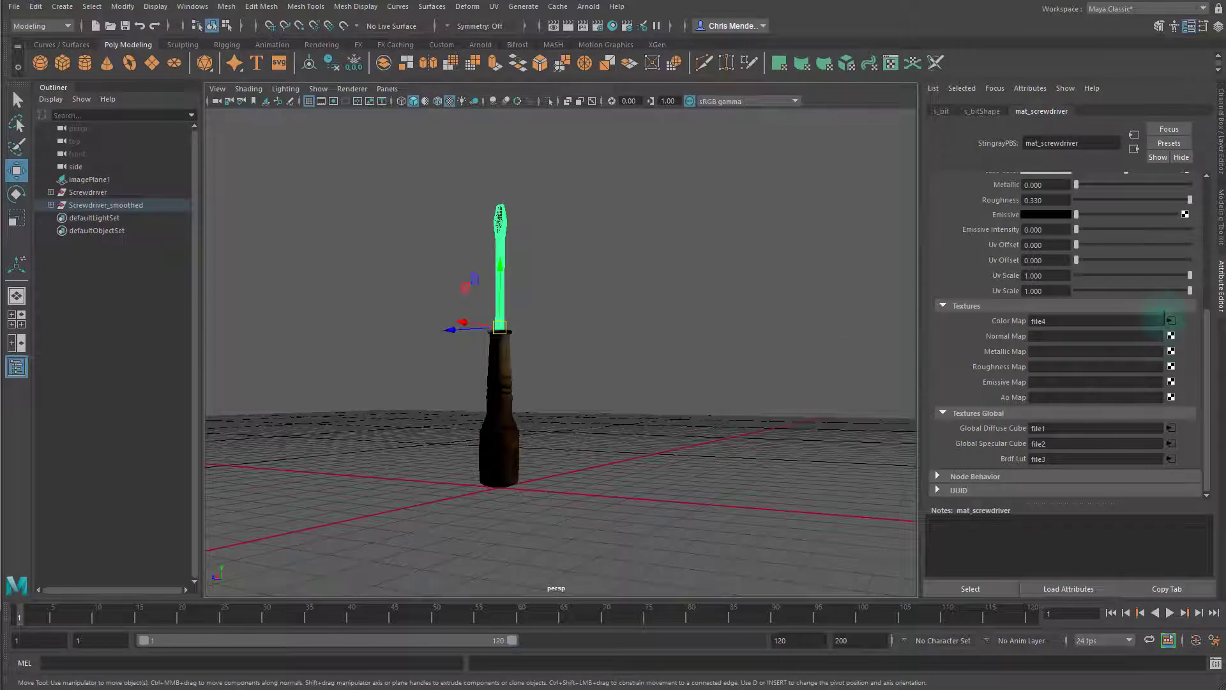
left_click(1171, 336)
left_click(1189, 286)
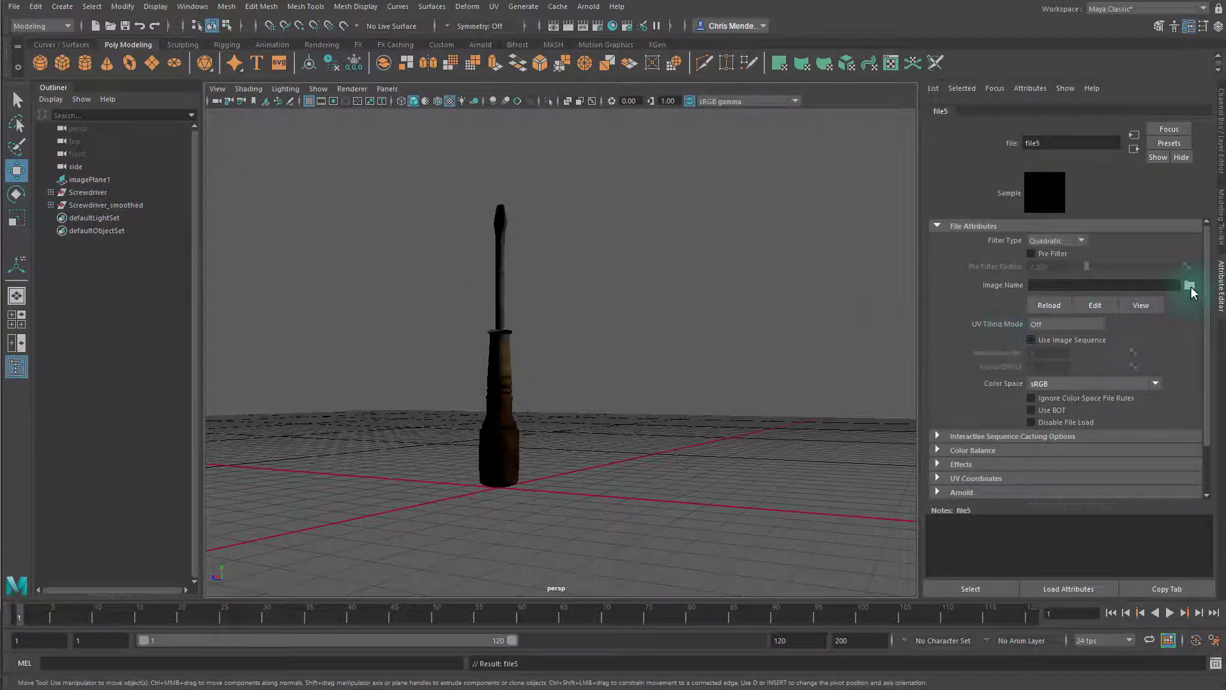
left_click(411, 241)
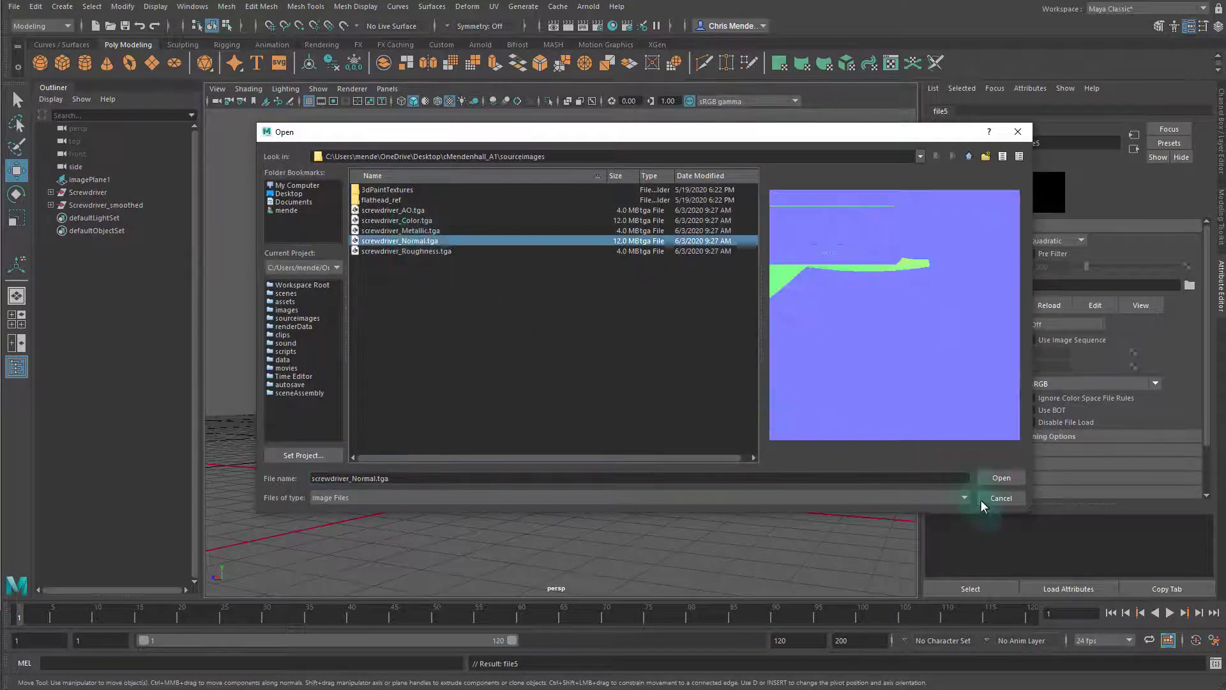
left_click(1000, 478)
Step: Select the screwdriver handle and load screwdriver_Metallic.tga as the metallic map of mat_screwdriver
left_click_drag(643, 405, 495, 329, "alt")
left_click(495, 329)
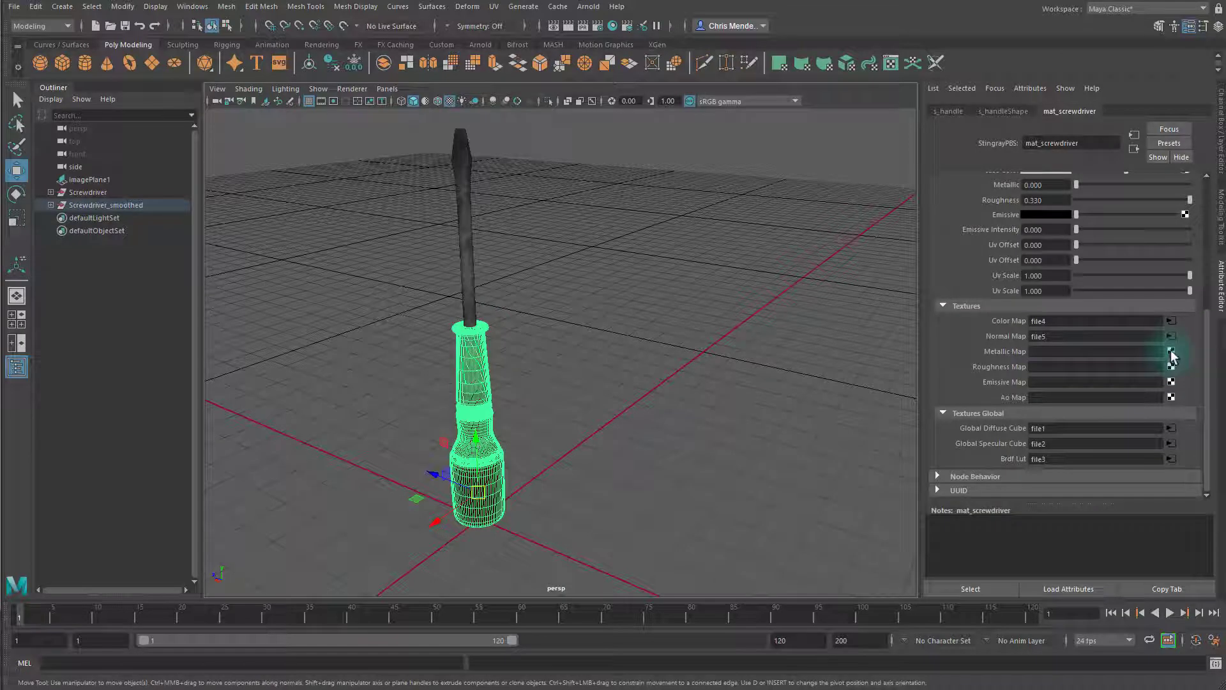
left_click(1171, 351)
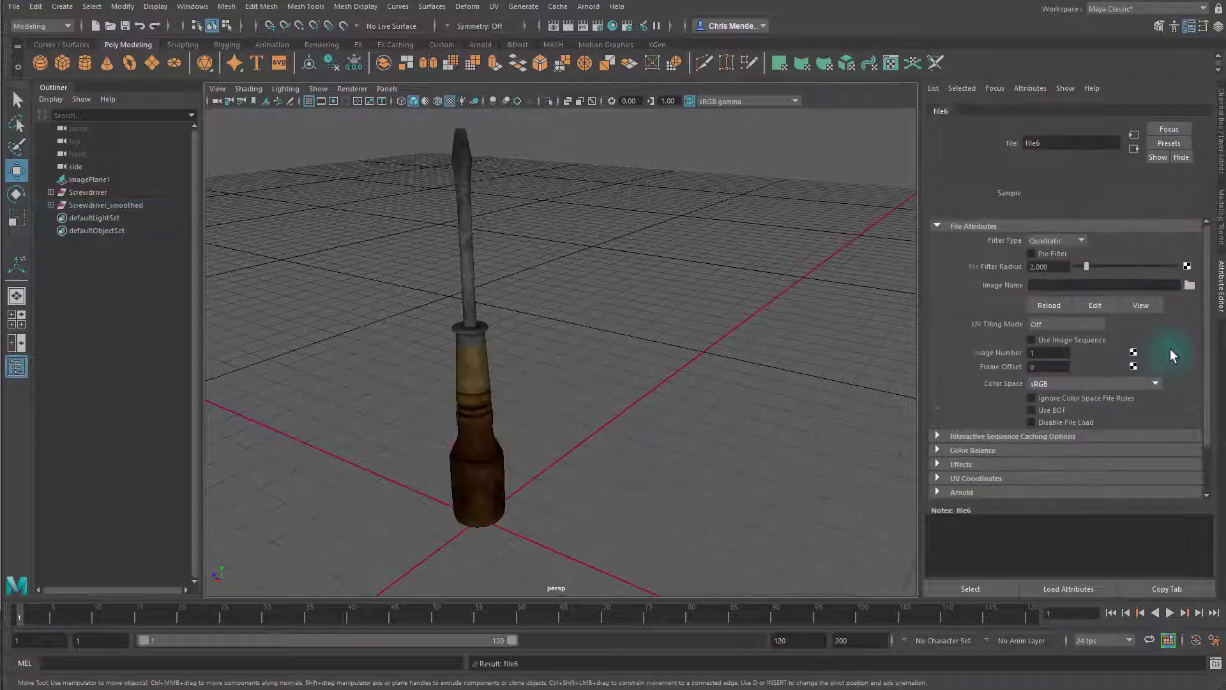
left_click(1189, 285)
left_click(421, 231)
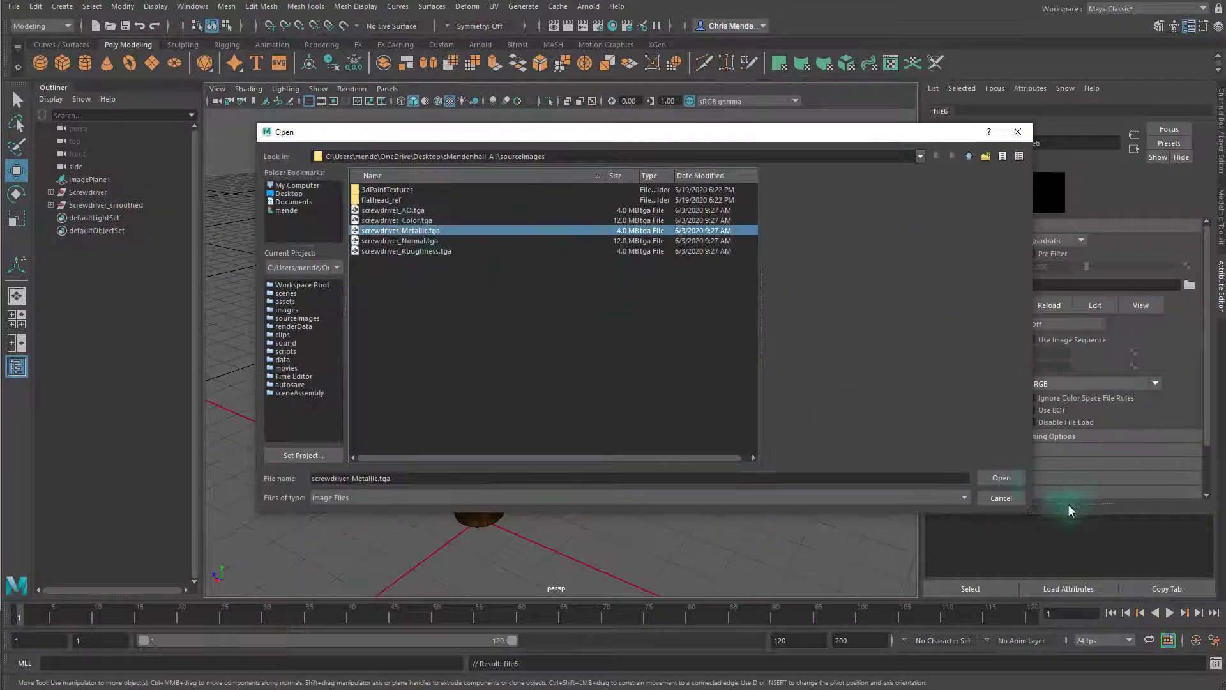
left_click(1001, 477)
Step: Reselect the handle and load screwdriver_Roughness.tga as the roughness map of mat_screwdriver
left_click(484, 422)
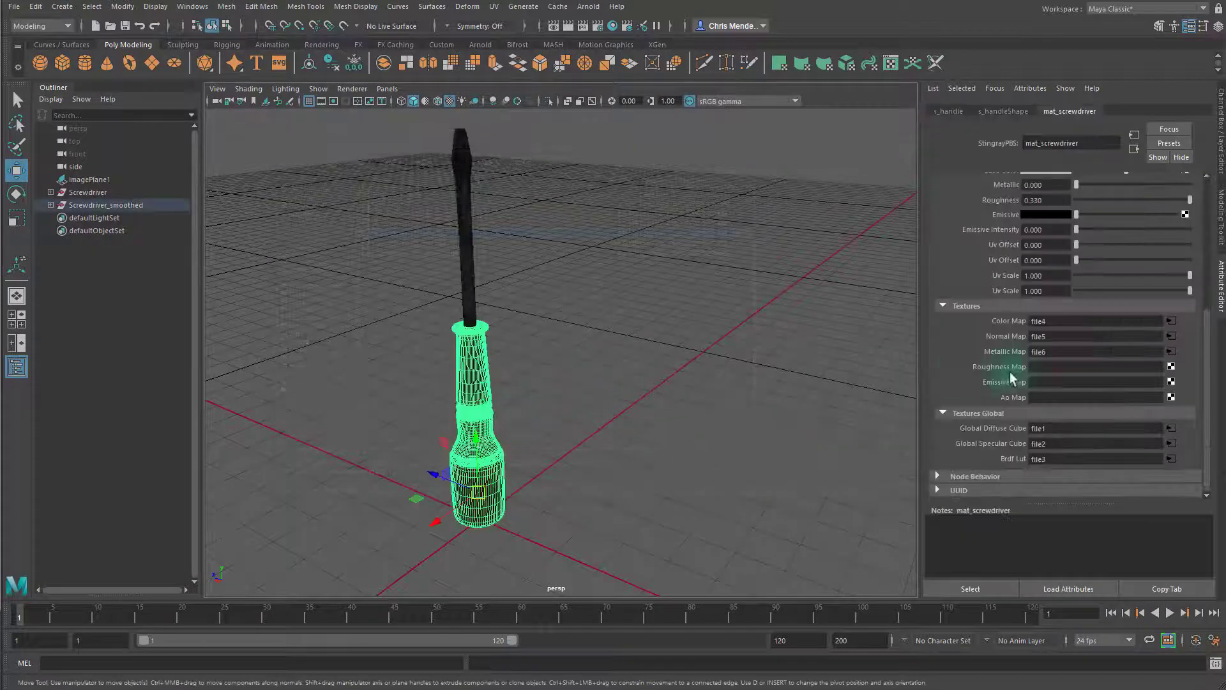
left_click(1171, 367)
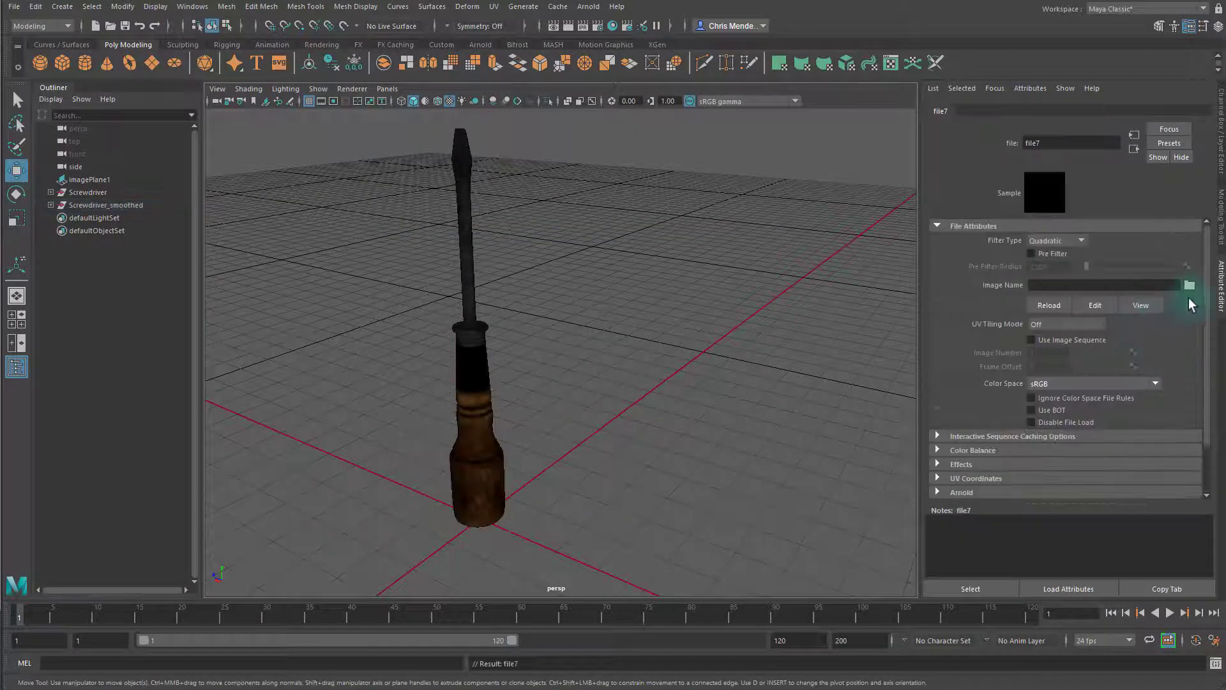
left_click(1189, 285)
left_click(438, 250)
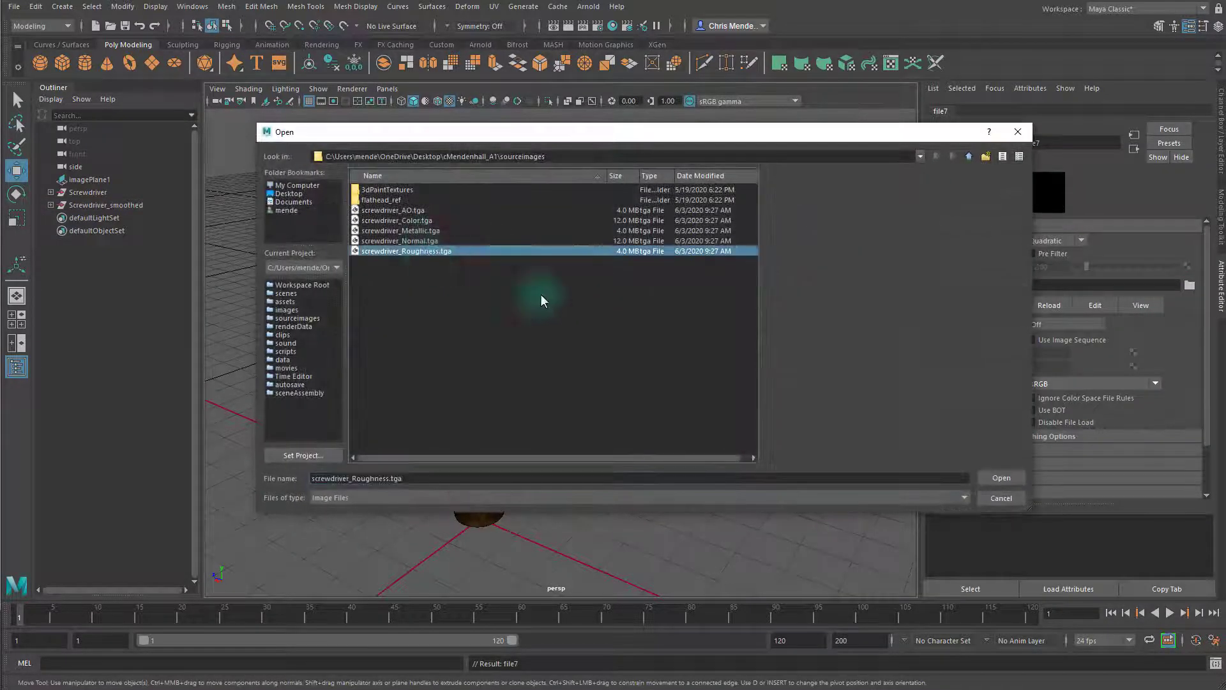
left_click(1001, 478)
Step: Return to mat_screwdriver and load screwdriver_AO.tga as its AO map
left_click(657, 416)
left_click(473, 374)
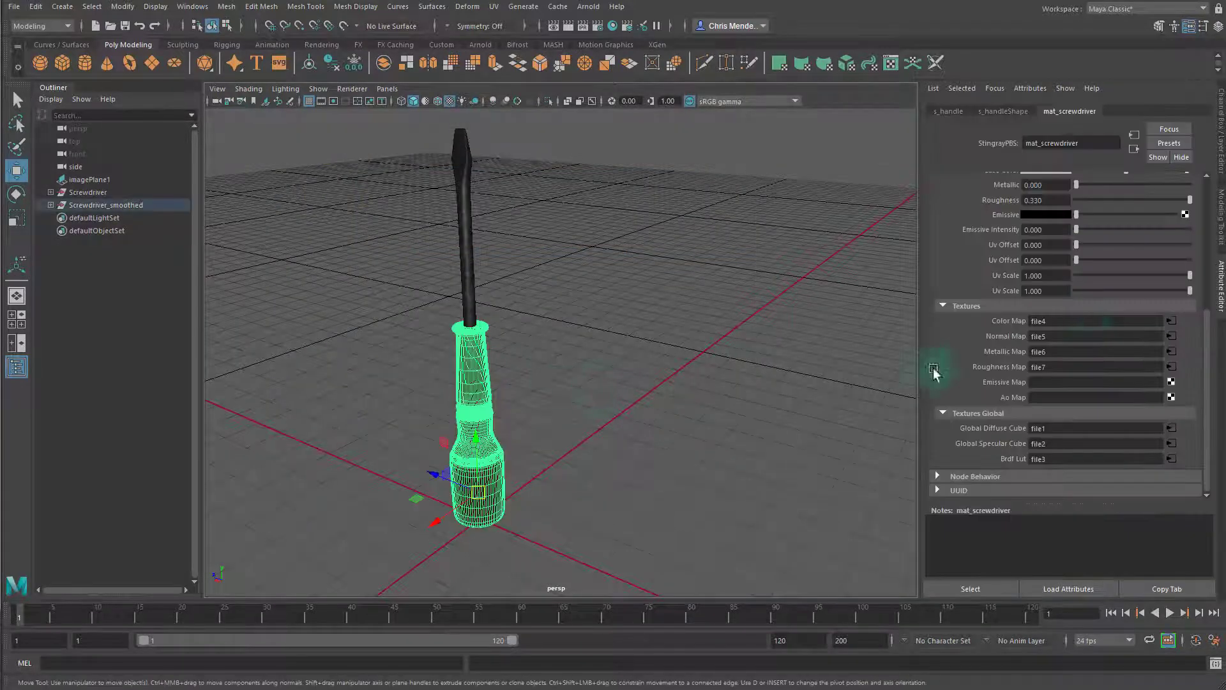
left_click(1171, 397)
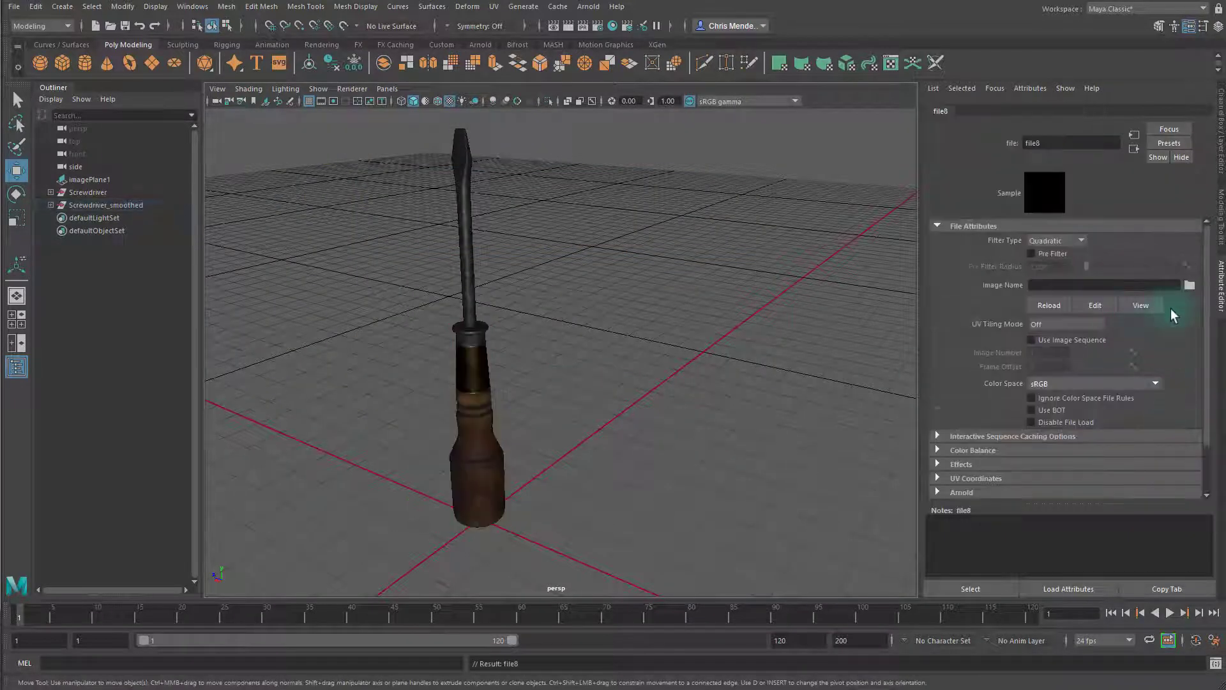
left_click(1189, 285)
left_click(409, 210)
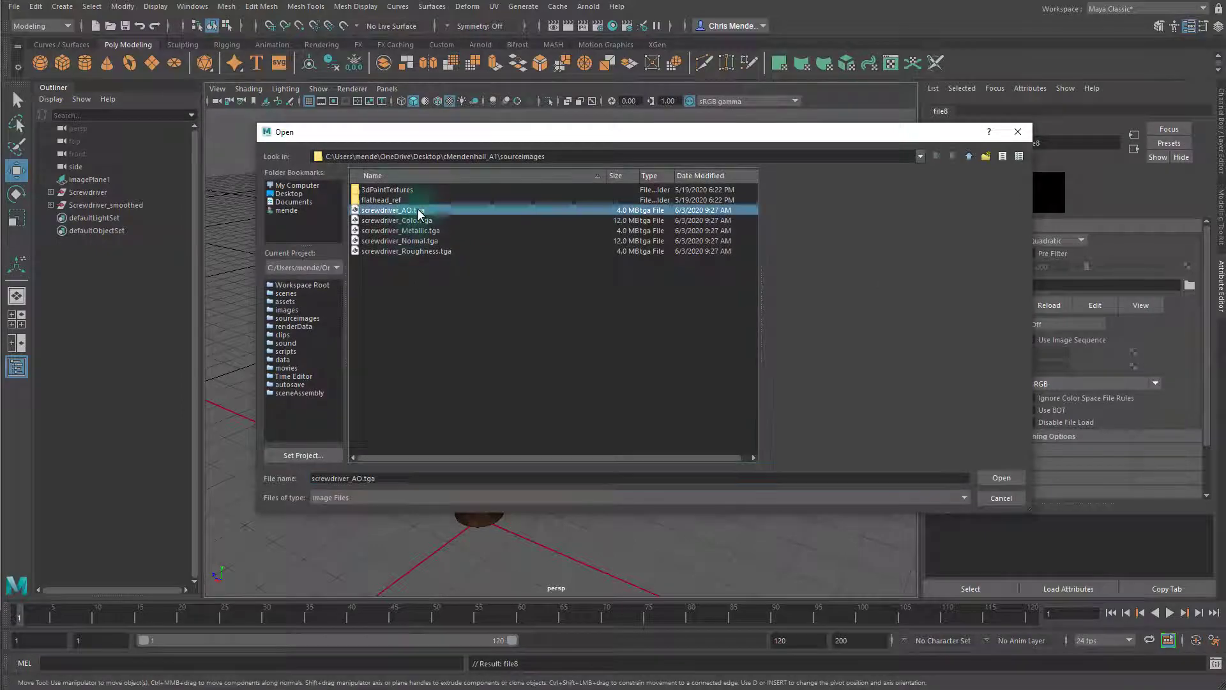
left_click(1020, 482)
Step: Examine the fully textured screwdriver from several angles using the Viewport 2.0 renderer
left_click_drag(722, 479, 645, 430, "alt")
scroll(594, 447, "down", 4)
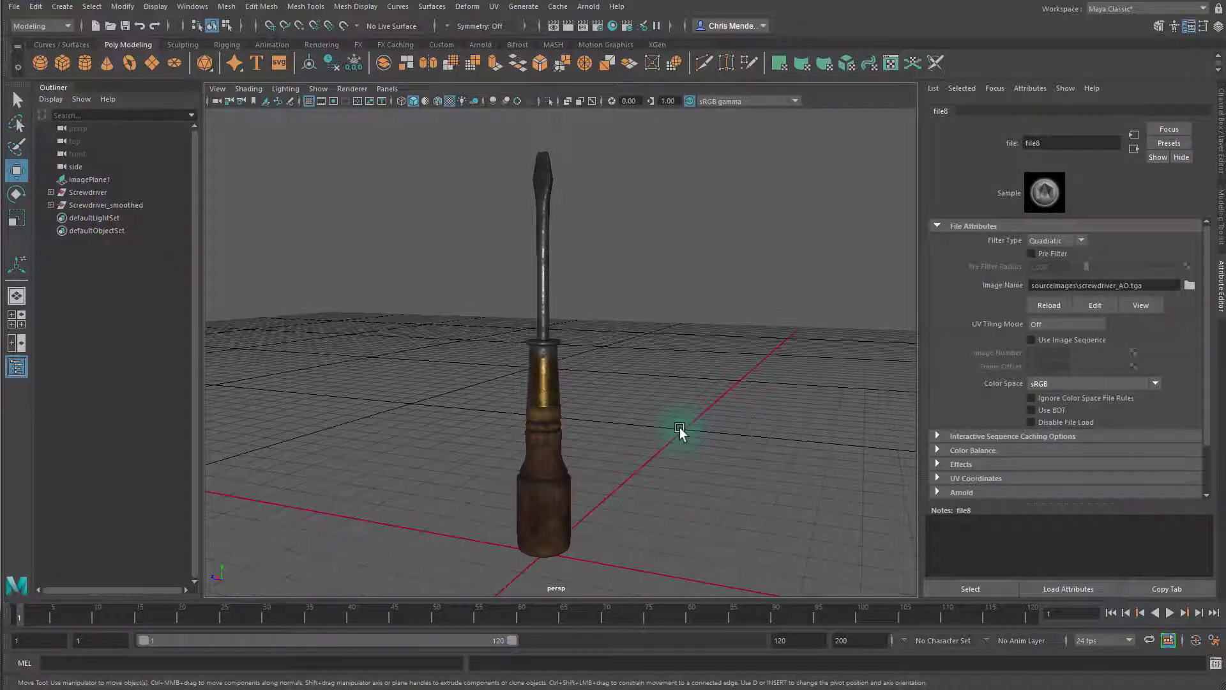
right_click_drag(737, 401, 619, 408, "alt")
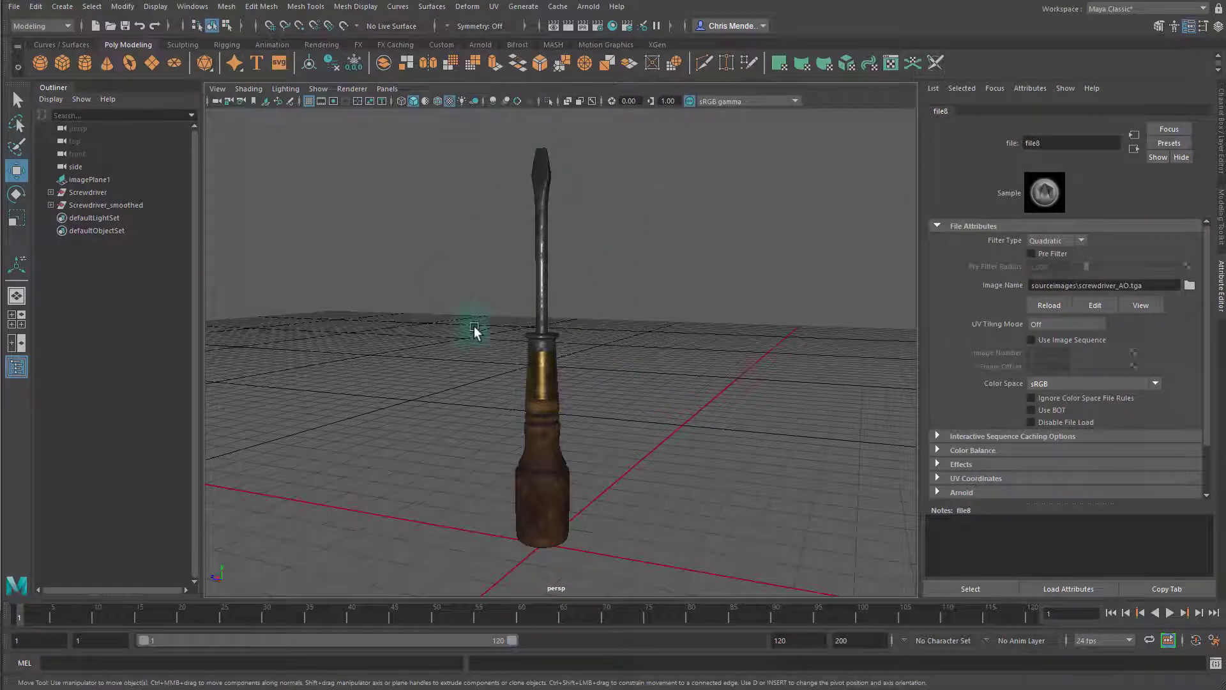
left_click(387, 89)
mouse_move(352, 89)
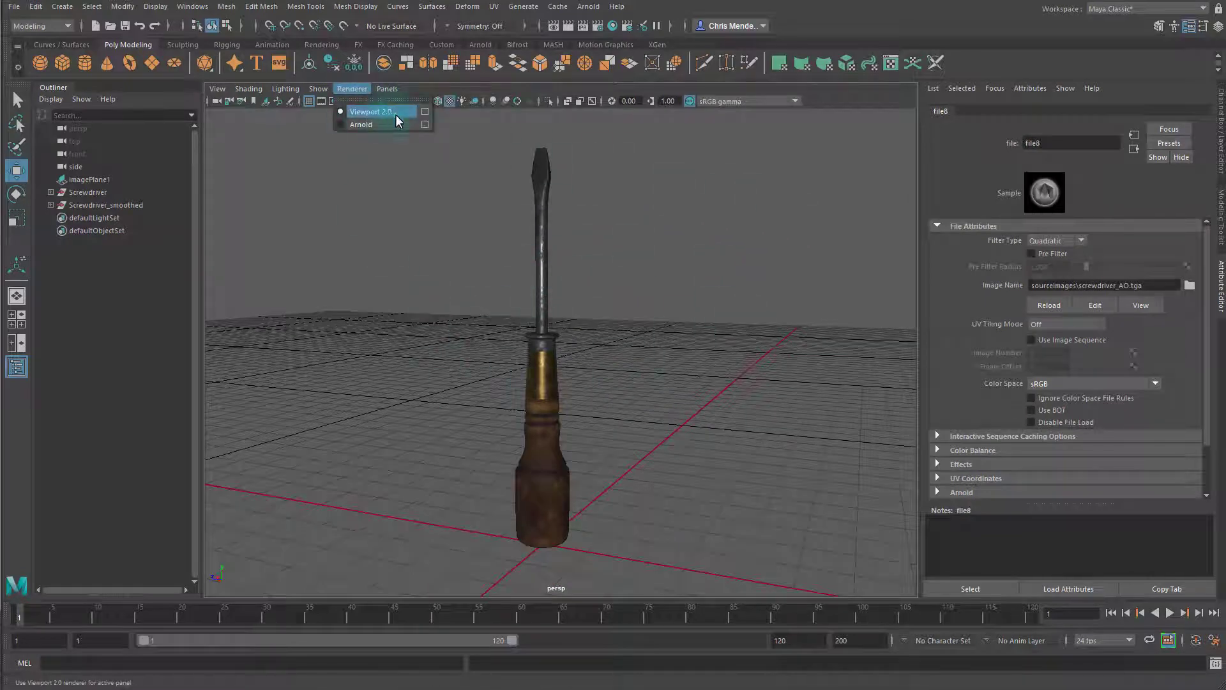
left_click(411, 113)
left_click(727, 367)
left_click_drag(728, 366, 572, 412, "alt")
right_click_drag(652, 482, 667, 447, "alt")
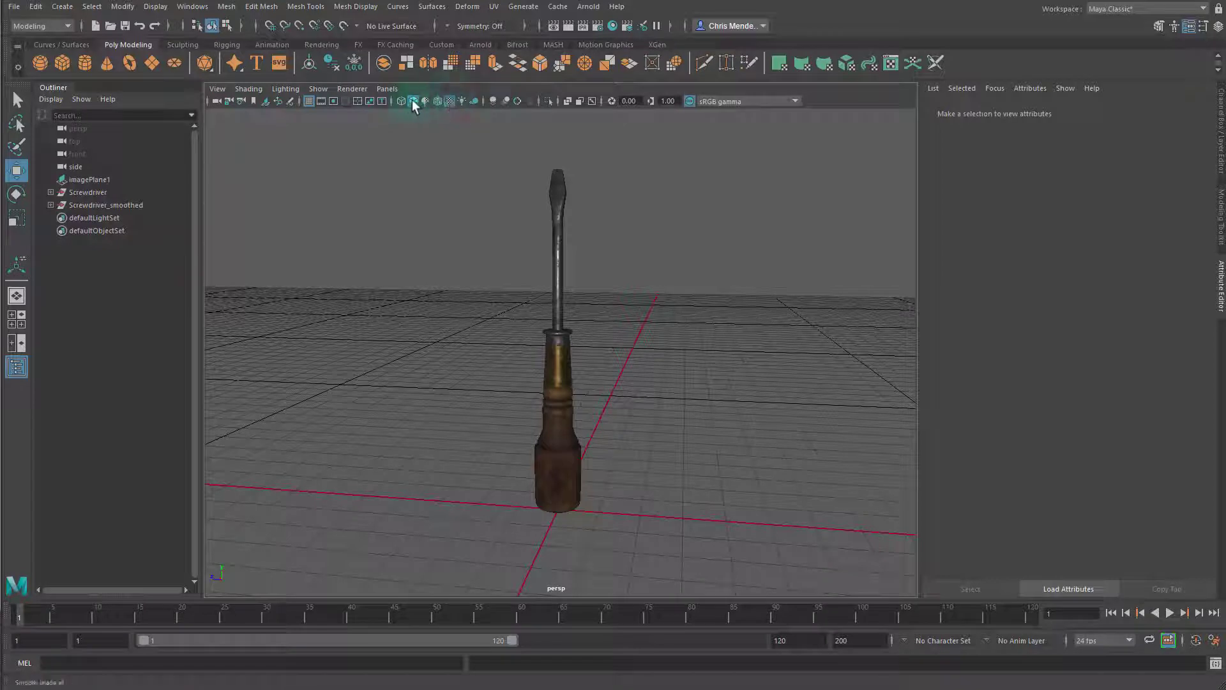
Step: Hide the viewport grid and create a polygon plane under the screwdriver, scaled up uniformly into a large floor
left_click(310, 102)
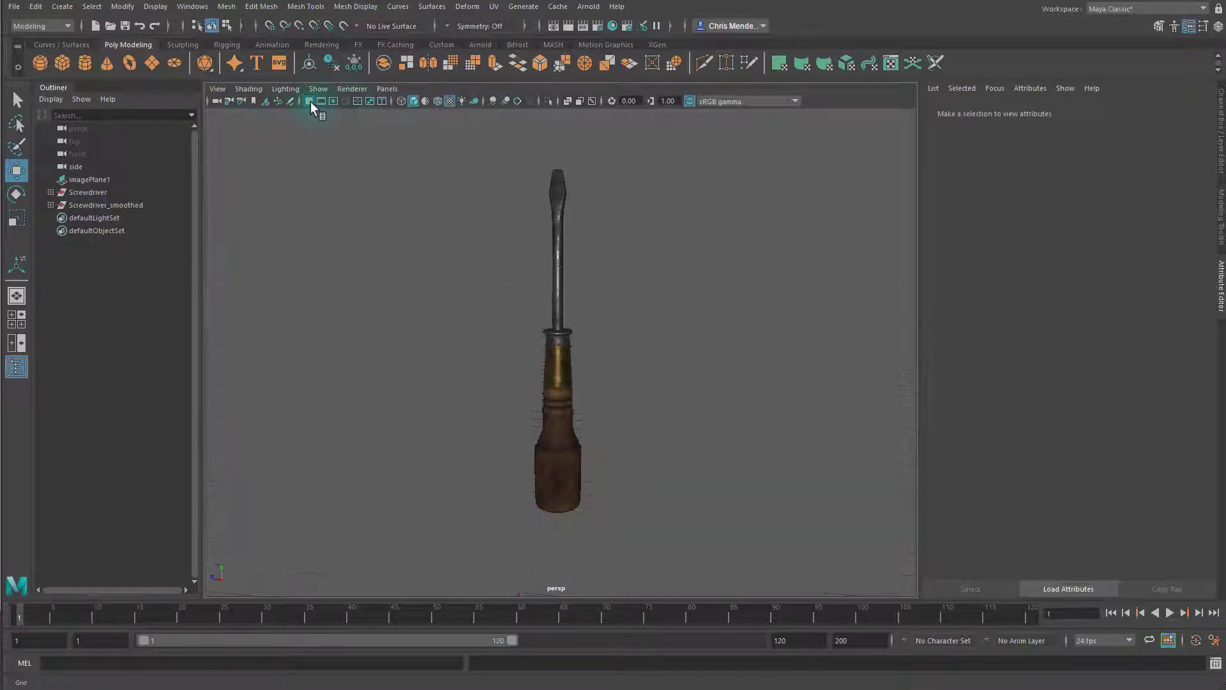
left_click(151, 62)
key("r")
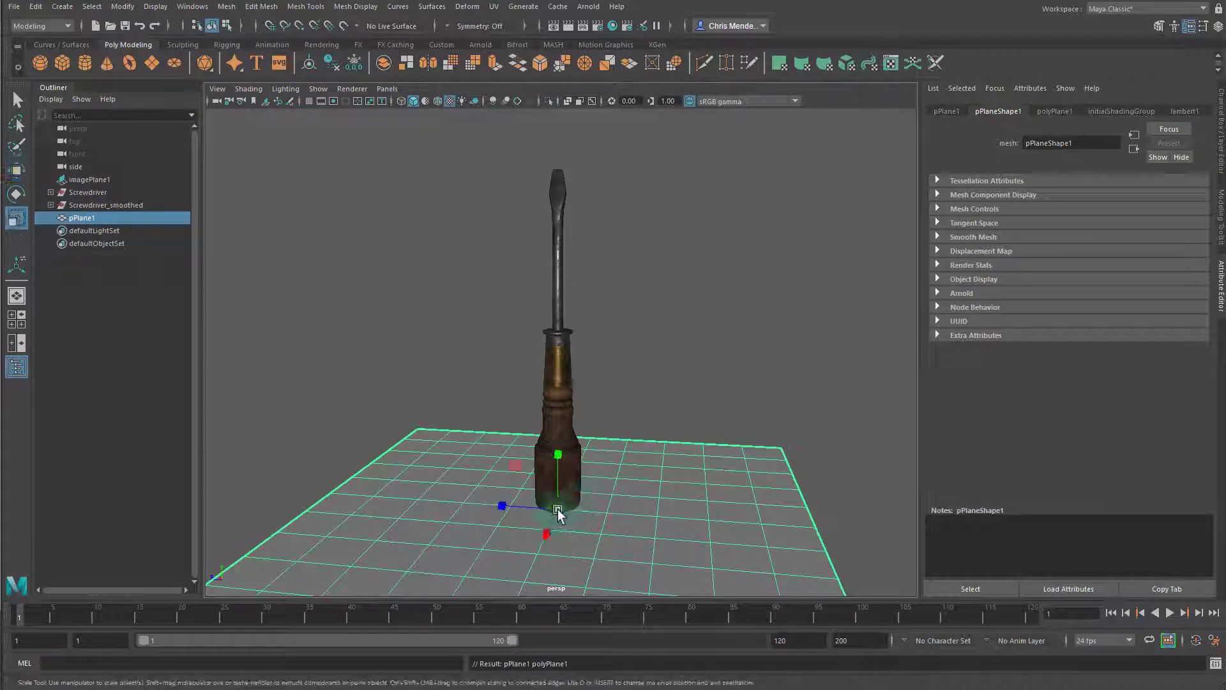
left_click_drag(559, 509, 659, 418)
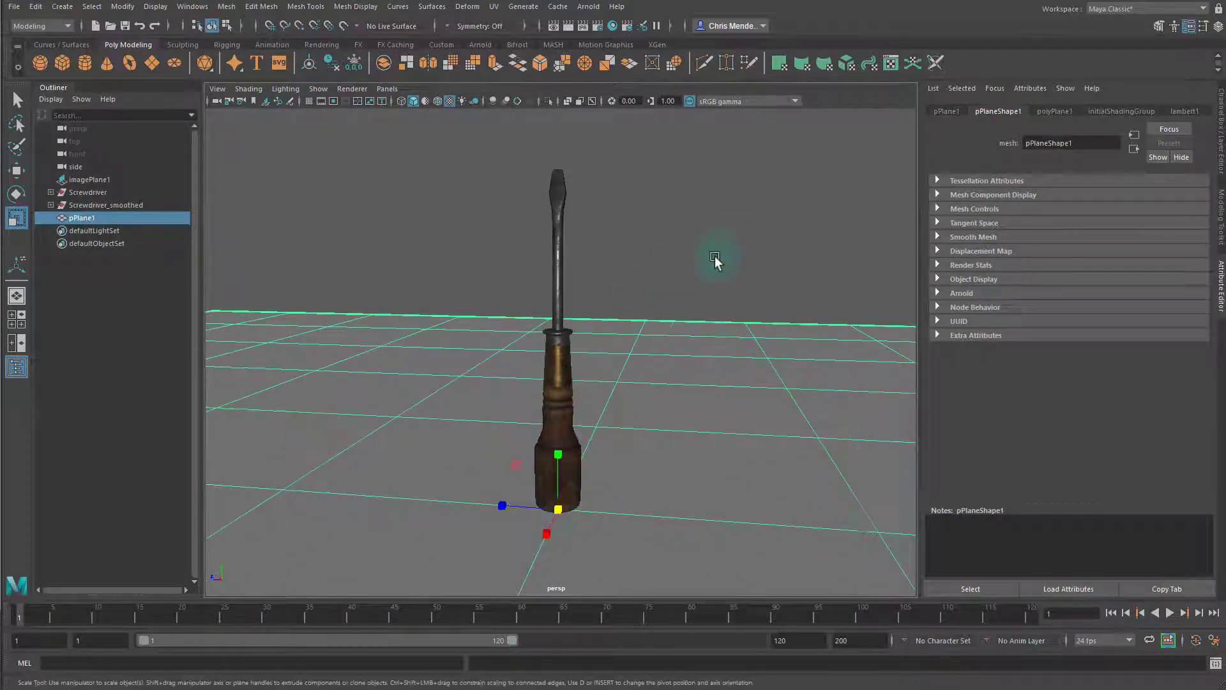
left_click(715, 258)
Step: Create a directional light and move it up and to the side of the screwdriver, undoing the last move
left_click(62, 6)
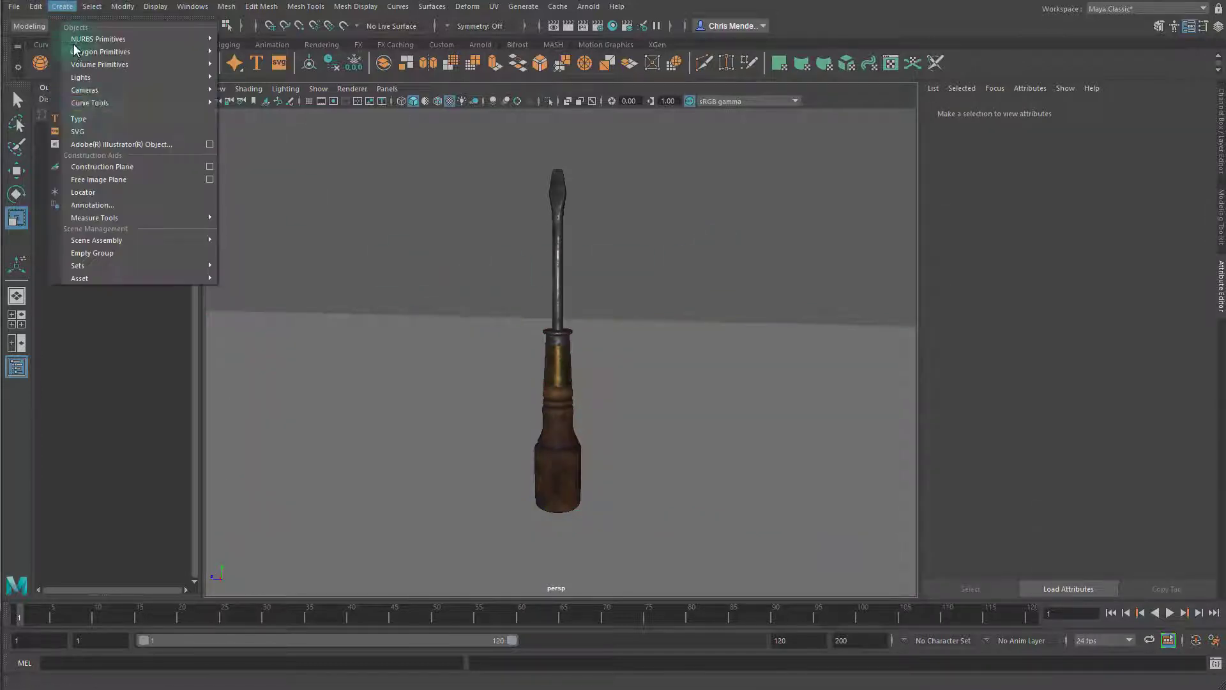
mouse_move(98, 78)
left_click(271, 102)
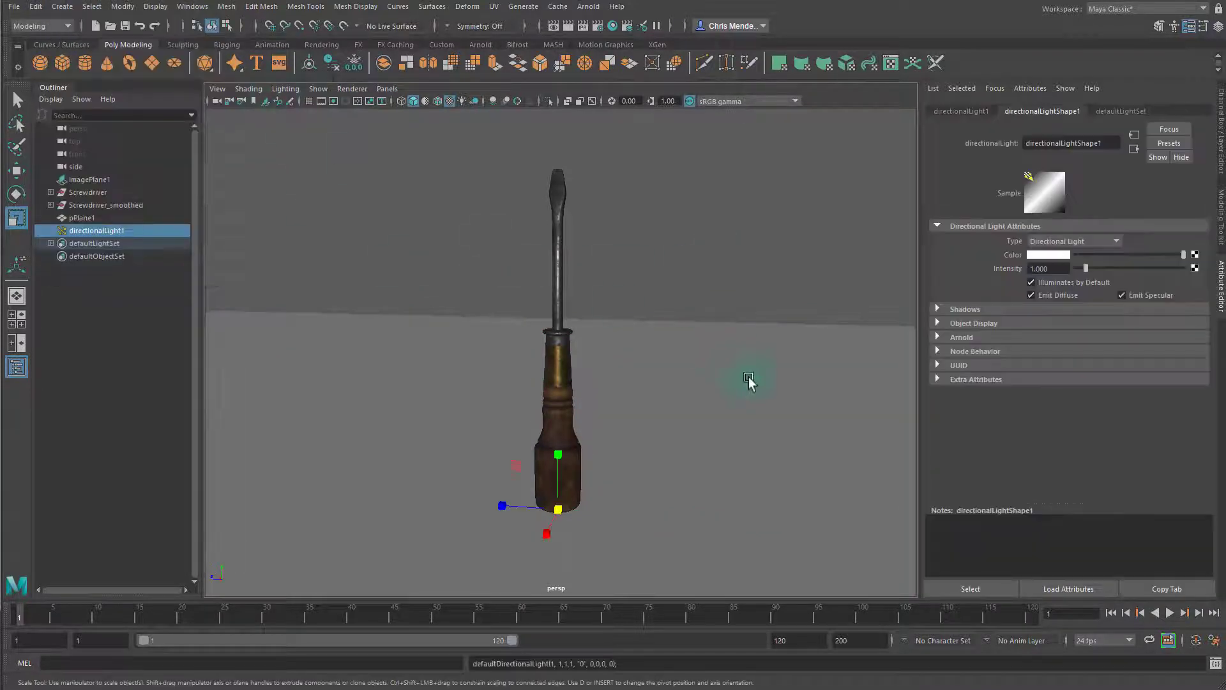
key("w")
left_click_drag(556, 447, 576, 413)
left_click_drag(455, 312, 485, 314)
key("f")
scroll(708, 367, "down", 8)
right_click_drag(692, 363, 724, 389, "alt")
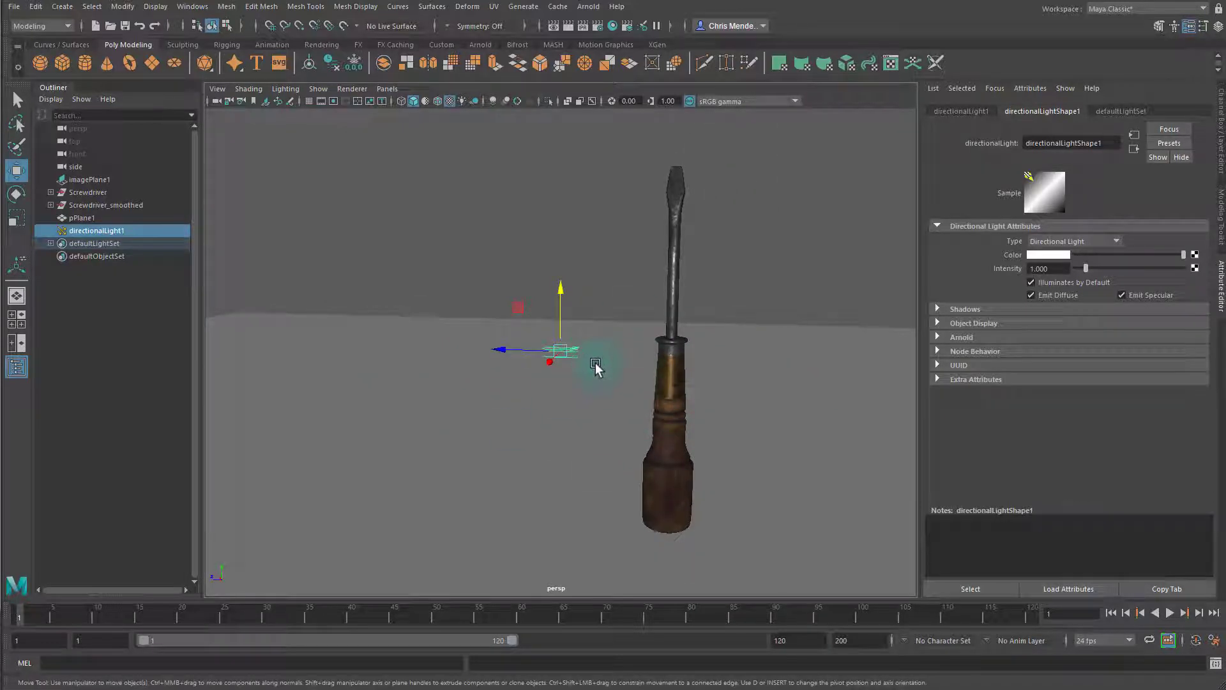
key("ctrl+z")
Step: Light the viewport with all scene lights and rotate the directional light to about -41, 43, -24 degrees, shining down on the floor
key("7")
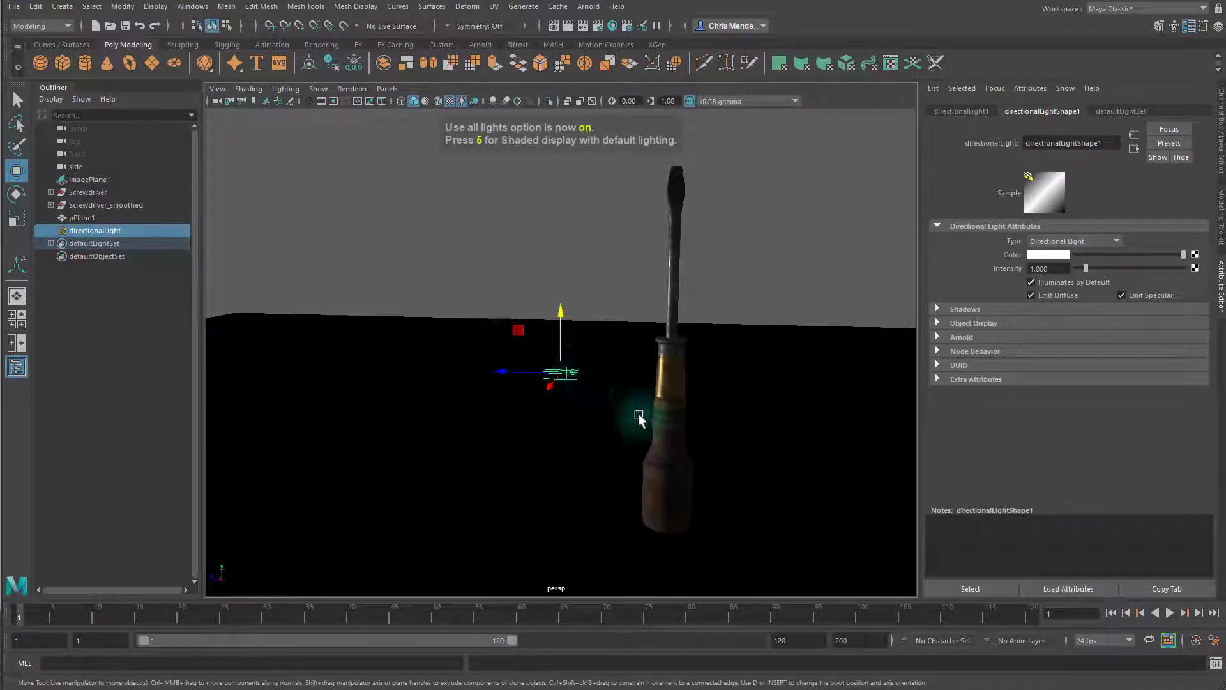
key("e")
left_click_drag(597, 328, 603, 355)
left_click_drag(543, 392, 604, 413, "alt")
left_click_drag(604, 420, 475, 249, "alt")
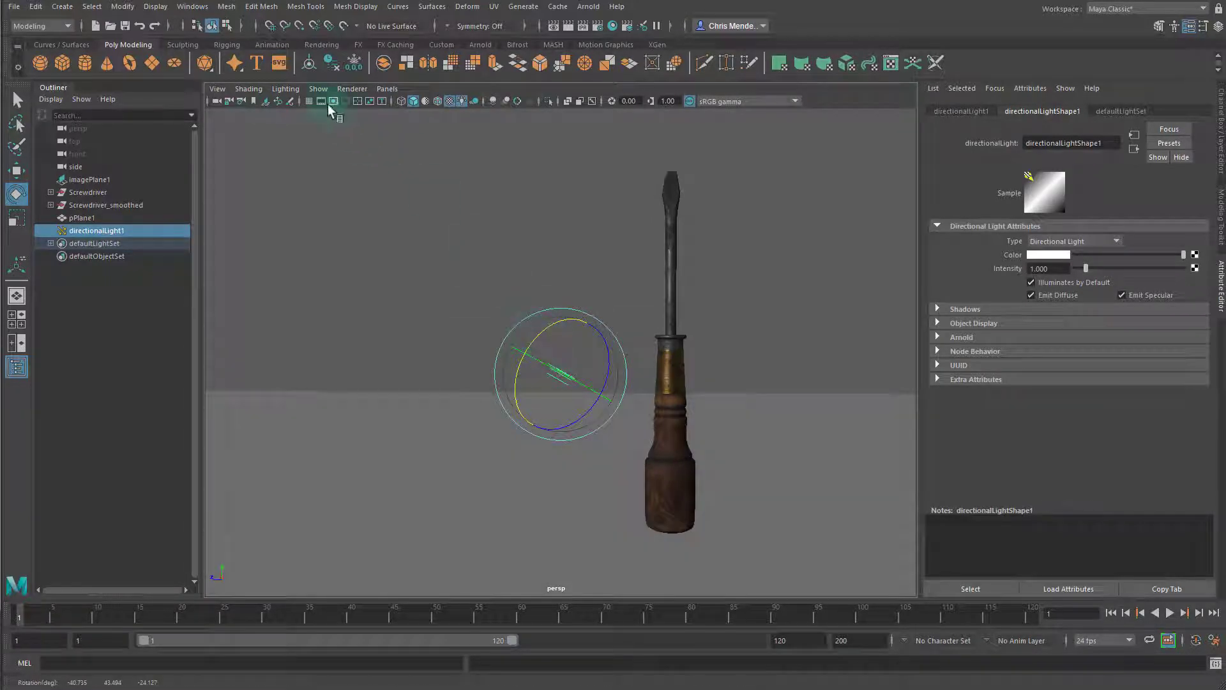
Step: Enable shadows in the viewport lighting so the directional light casts the screwdriver's shadow on the floor
left_click(318, 89)
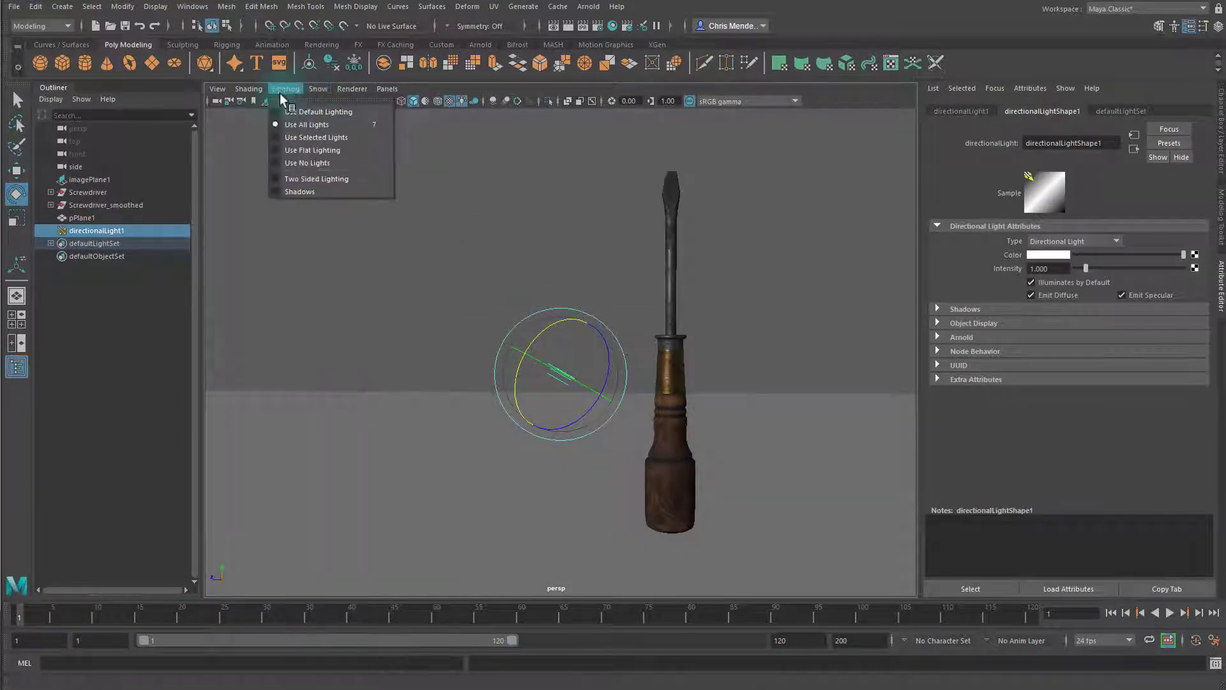
left_click(276, 191)
mouse_move(597, 304)
left_mouse_down("alt")
mouse_move(639, 332)
mouse_move(638, 393)
mouse_move(752, 405)
mouse_move(698, 389)
mouse_move(614, 302)
left_mouse_up("alt")
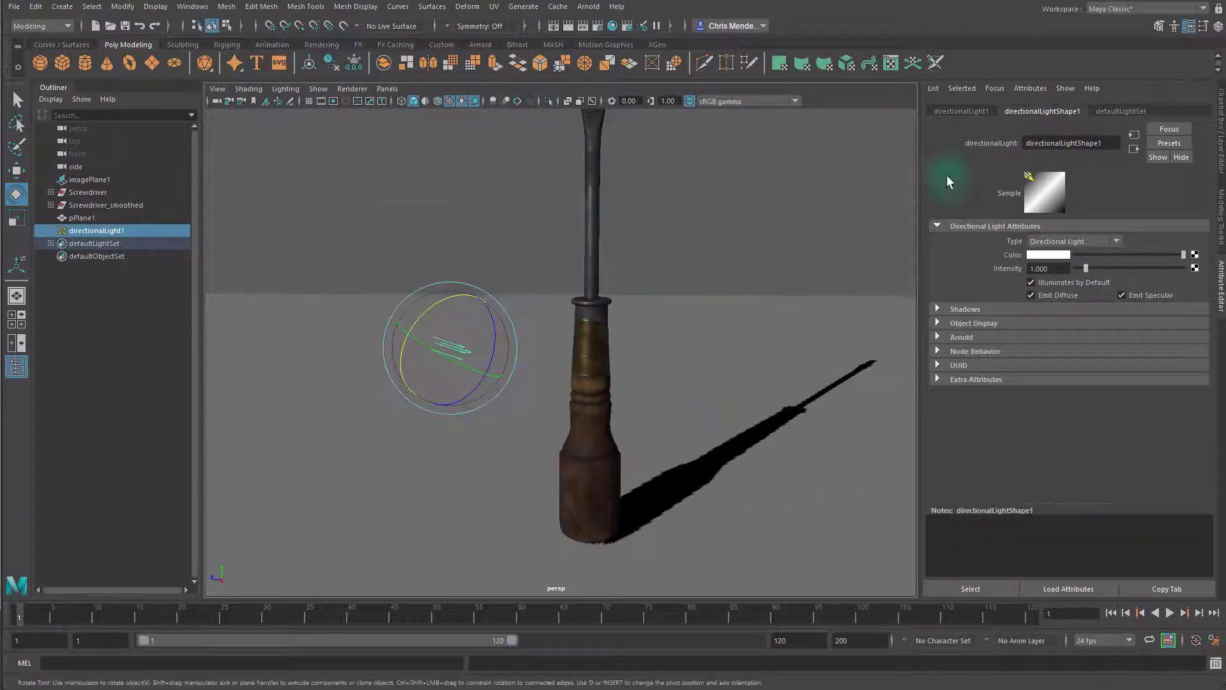
Step: Enable depth map shadows on the directional light with resolution 8192, filter size 4 and bias 0.000
left_click(446, 344)
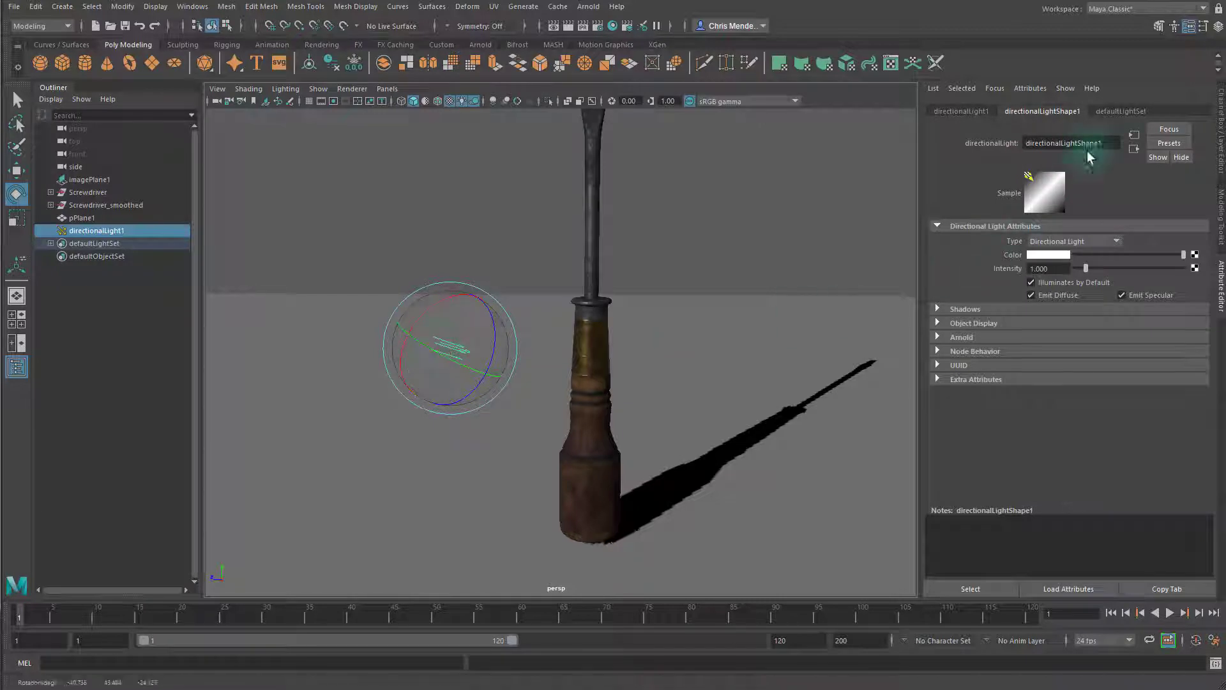
left_click(950, 310)
scroll(1054, 367, "down", 3)
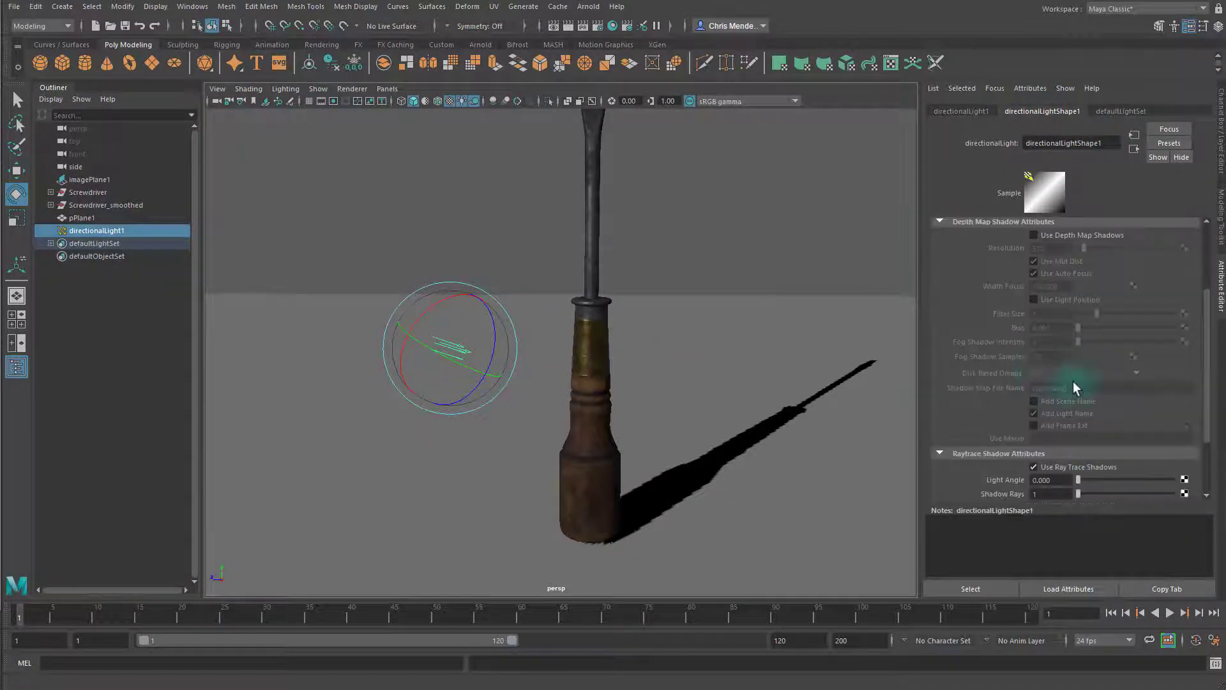
scroll(1043, 273, "up", 1)
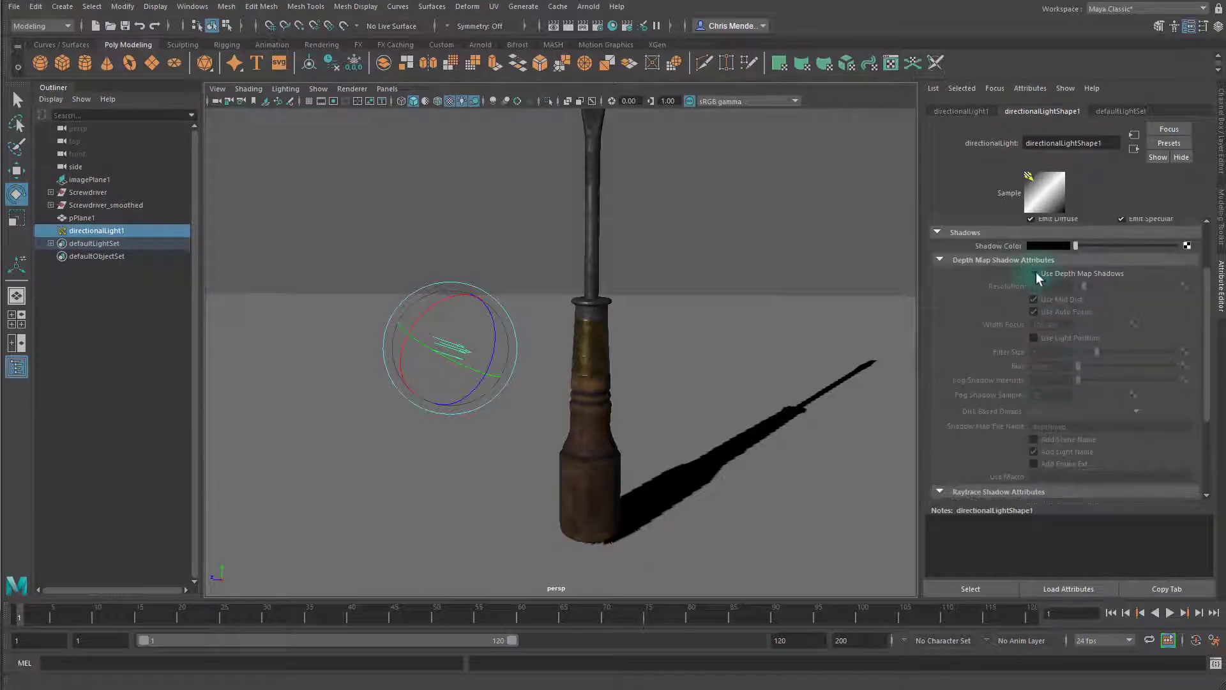
left_click_drag(1083, 286, 1173, 287)
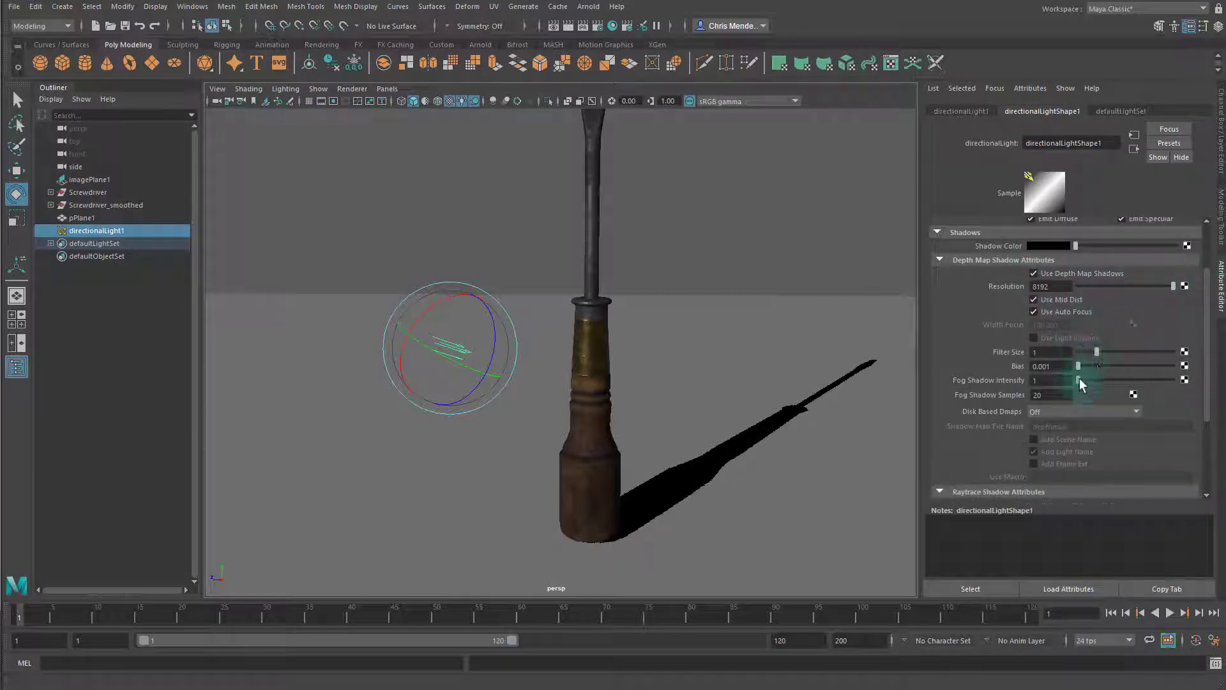
left_click_drag(1082, 365, 1213, 368)
scroll(1005, 361, "up", 3)
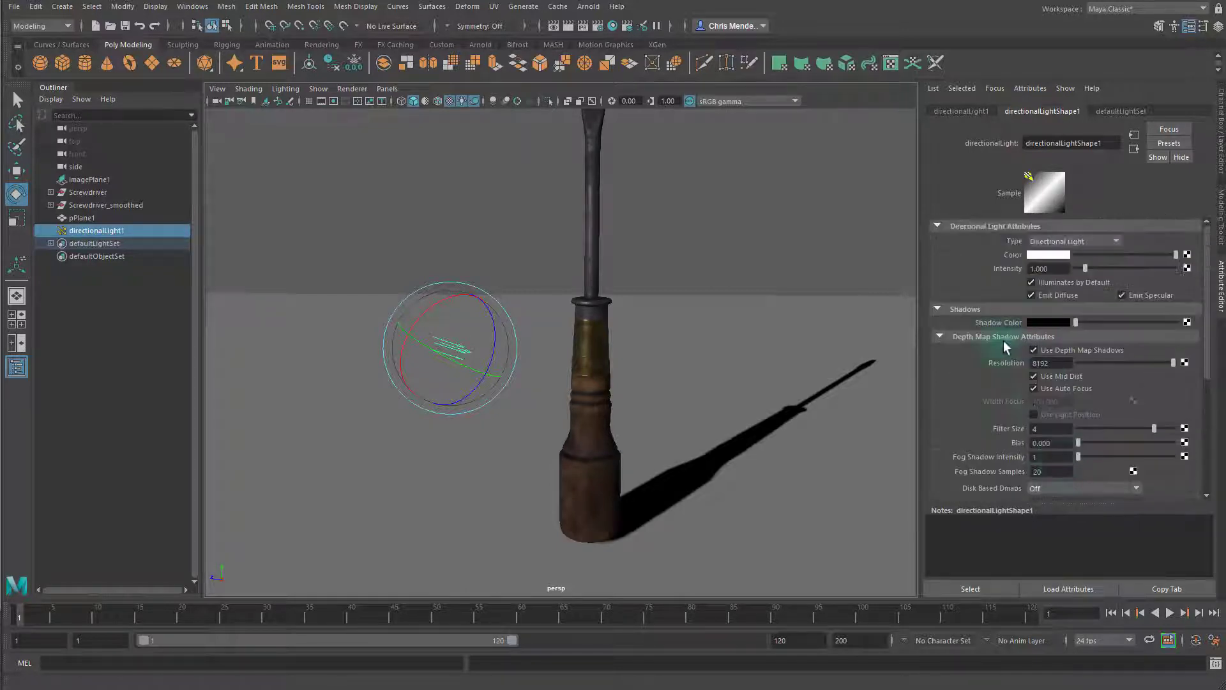
left_click(945, 333)
scroll(677, 302, "down", 4)
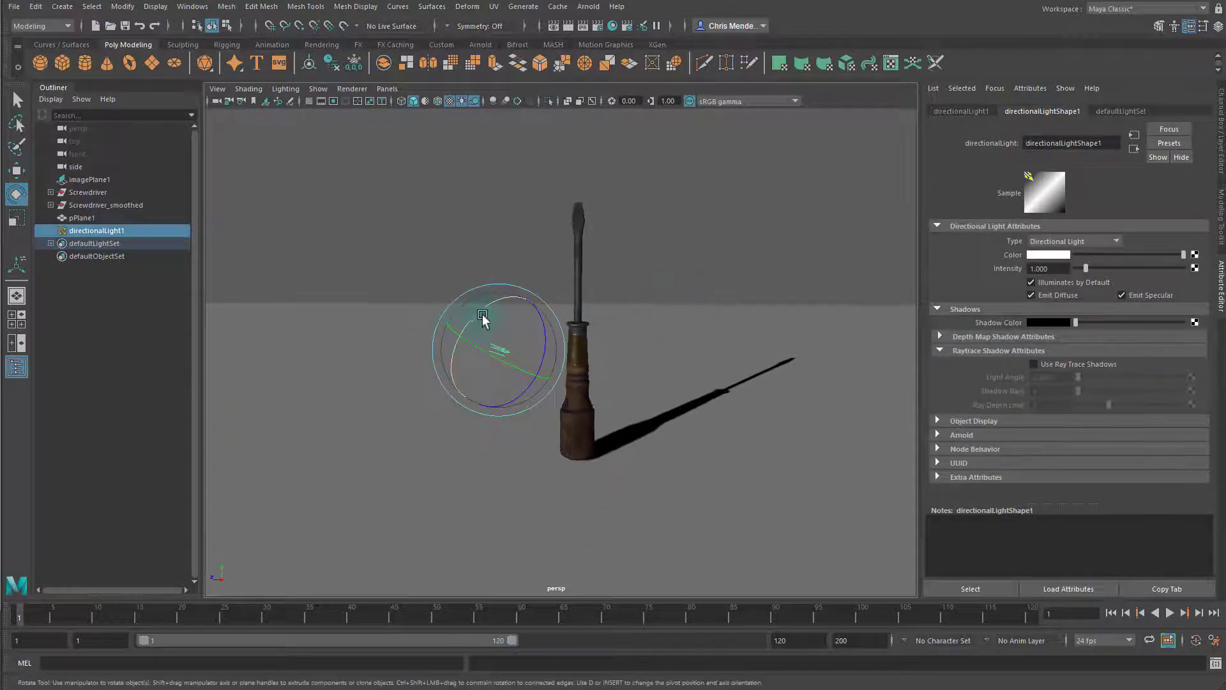
Step: Fine-tune the directional light's rotation and turn on screen-space ambient occlusion in the viewport
left_click_drag(479, 316, 477, 342)
scroll(684, 384, "up", 6)
scroll(635, 379, "down", 1)
middle_click_drag(640, 340, 624, 385, "alt")
scroll(668, 398, "down", 2)
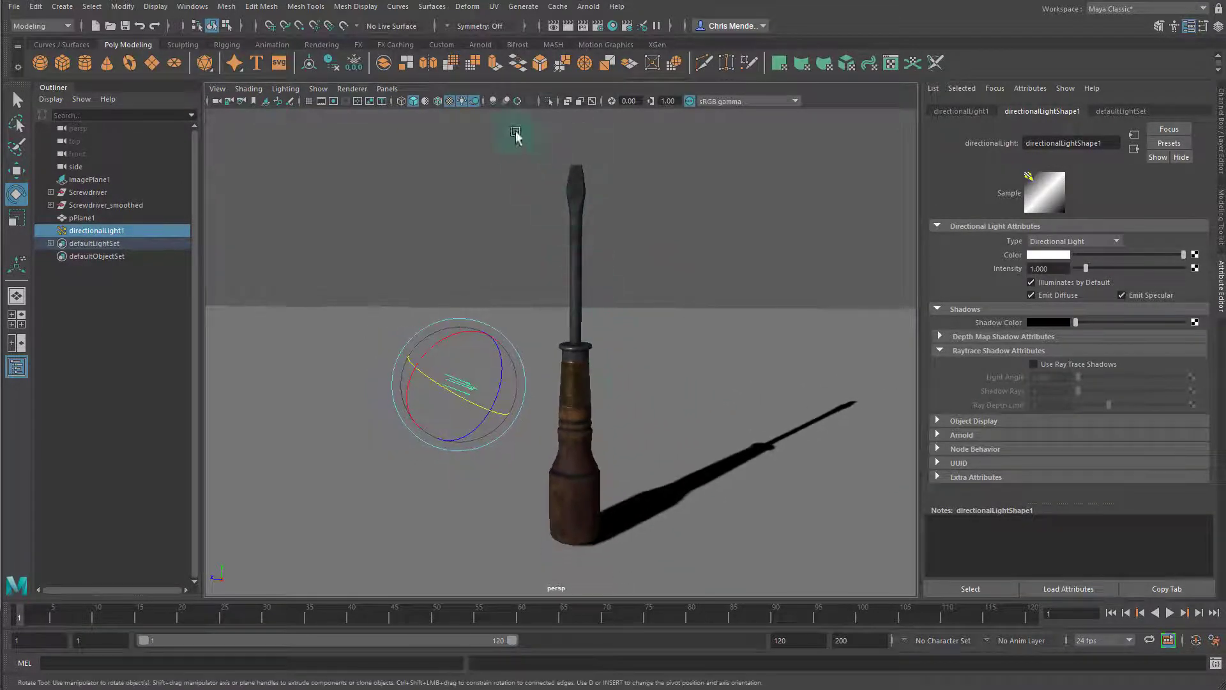
left_click(493, 101)
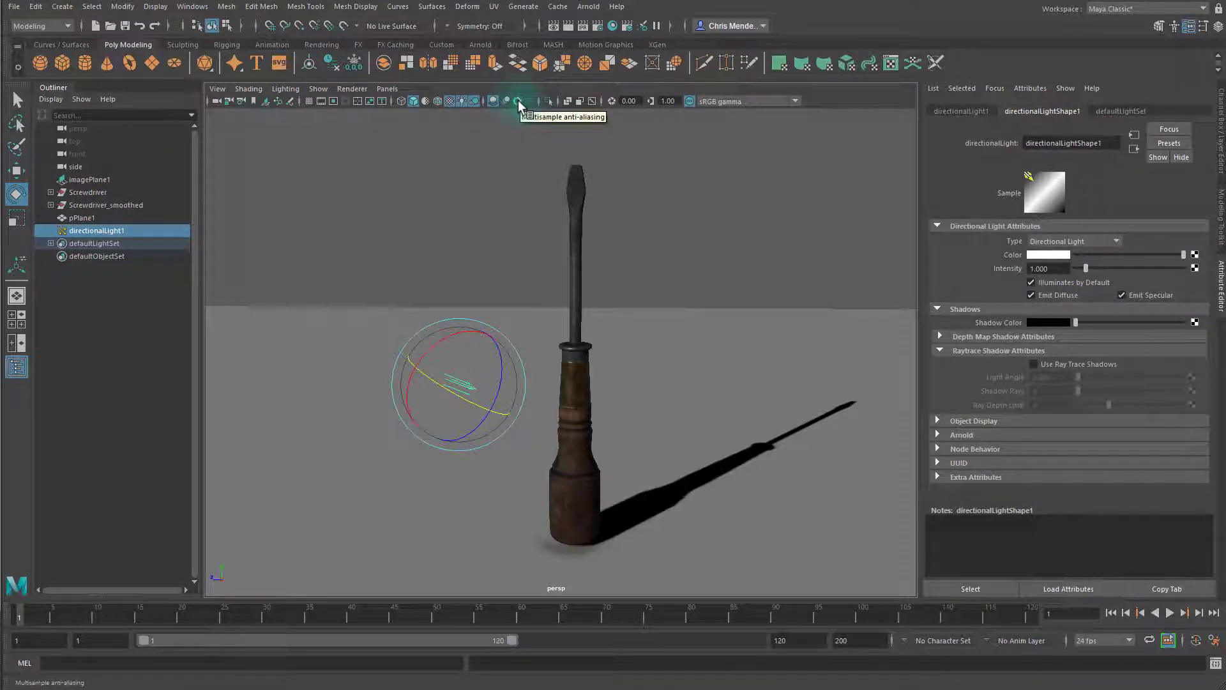
Step: Turn on multisample anti-aliasing in the viewport and check the smoothed edges of the screwdriver
left_click(518, 101)
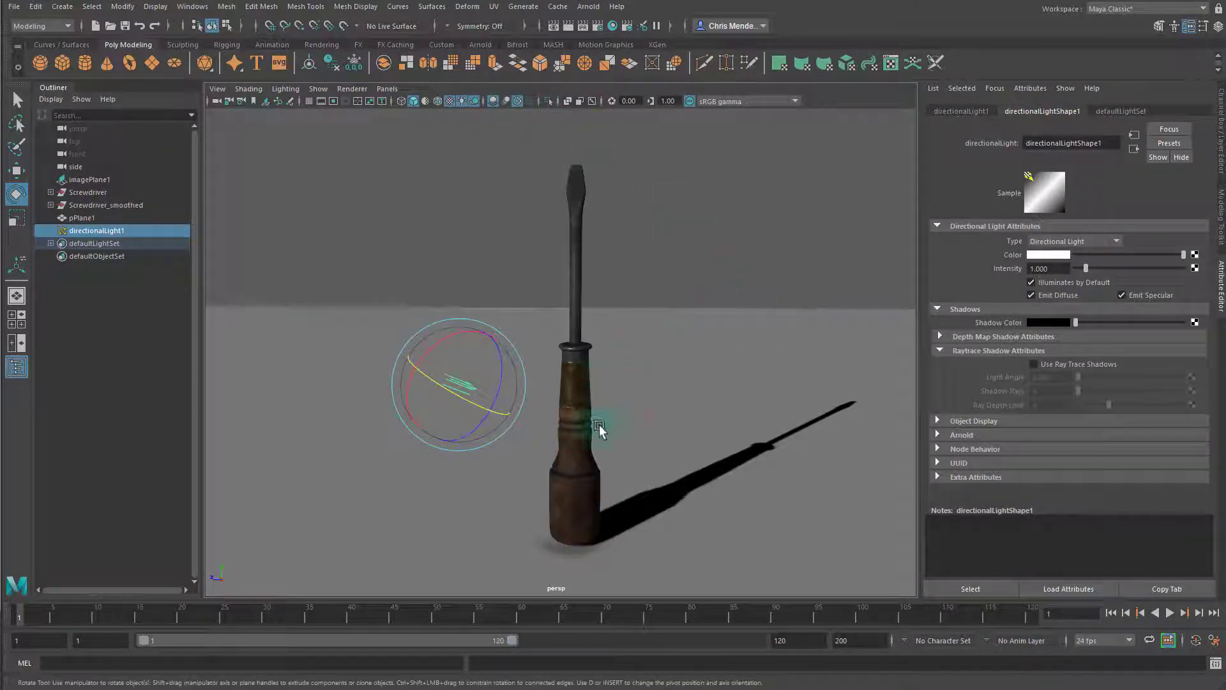
left_click(592, 507)
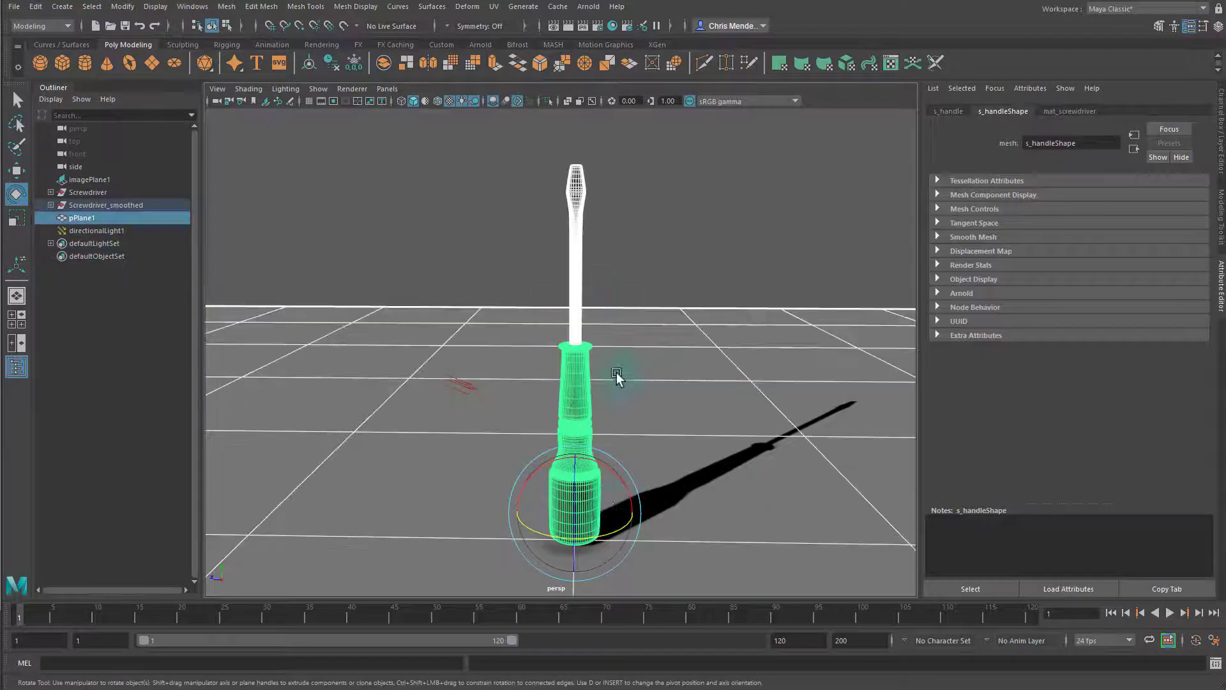
left_click(660, 252)
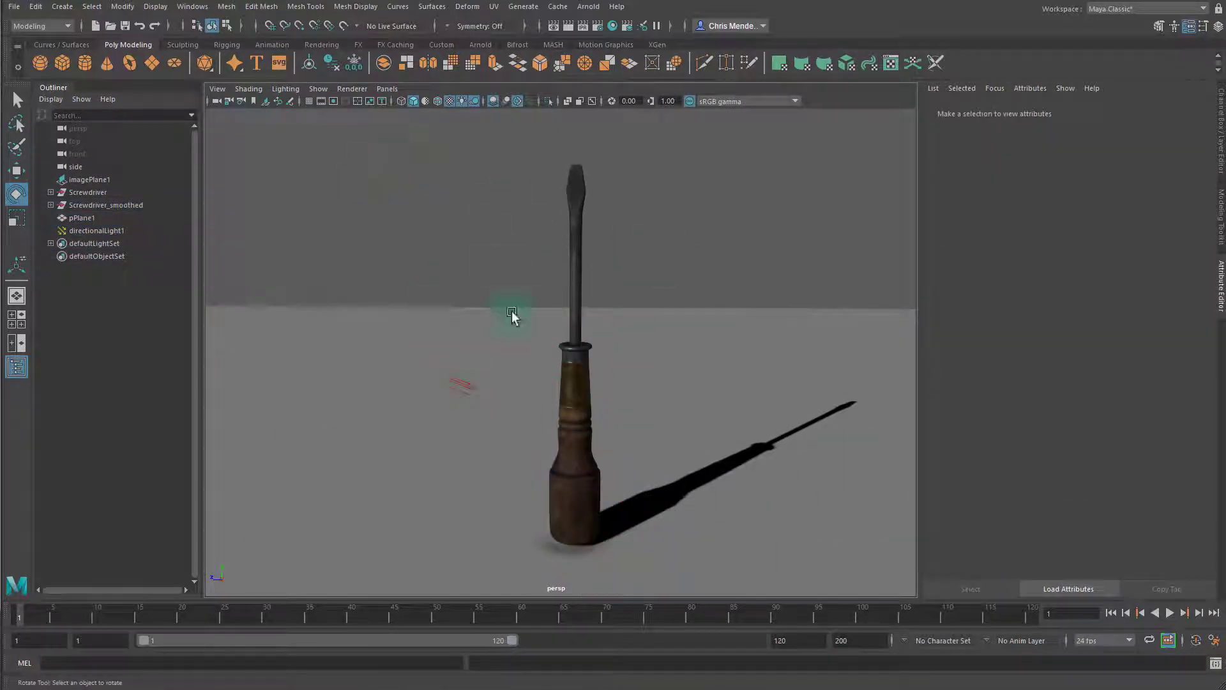
Step: Save the scene as a new version named screwdriver_v06.ma, accepting the student version notice
left_click(16, 8)
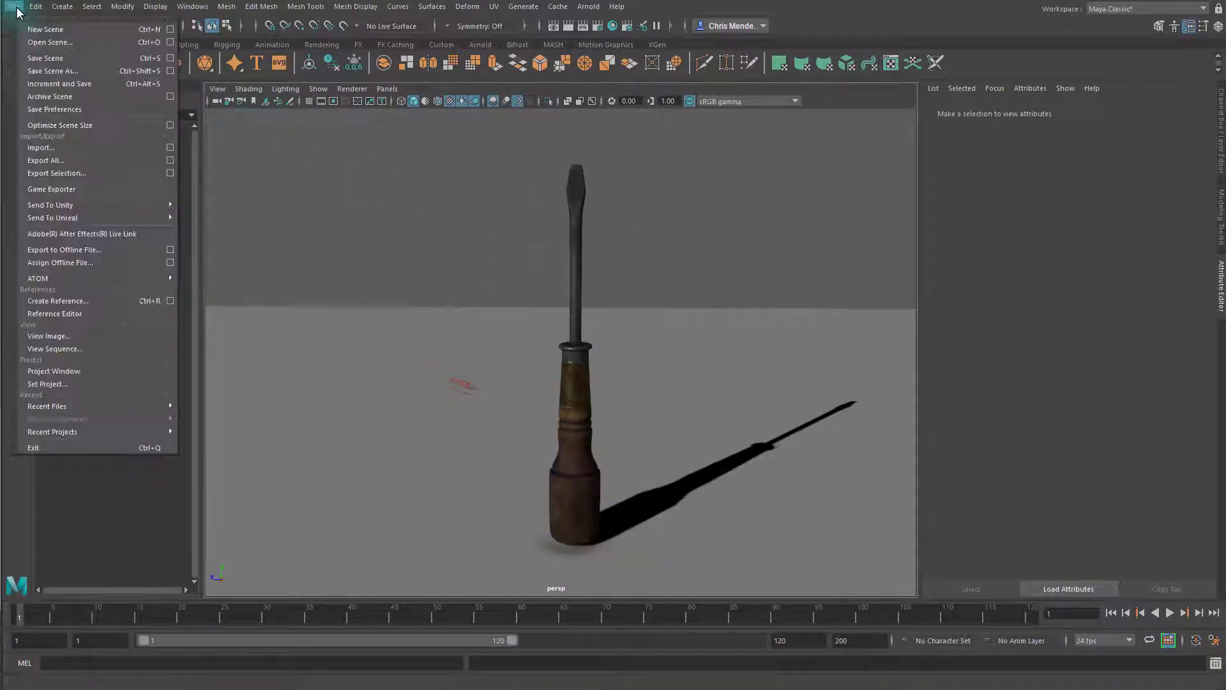
left_click(60, 70)
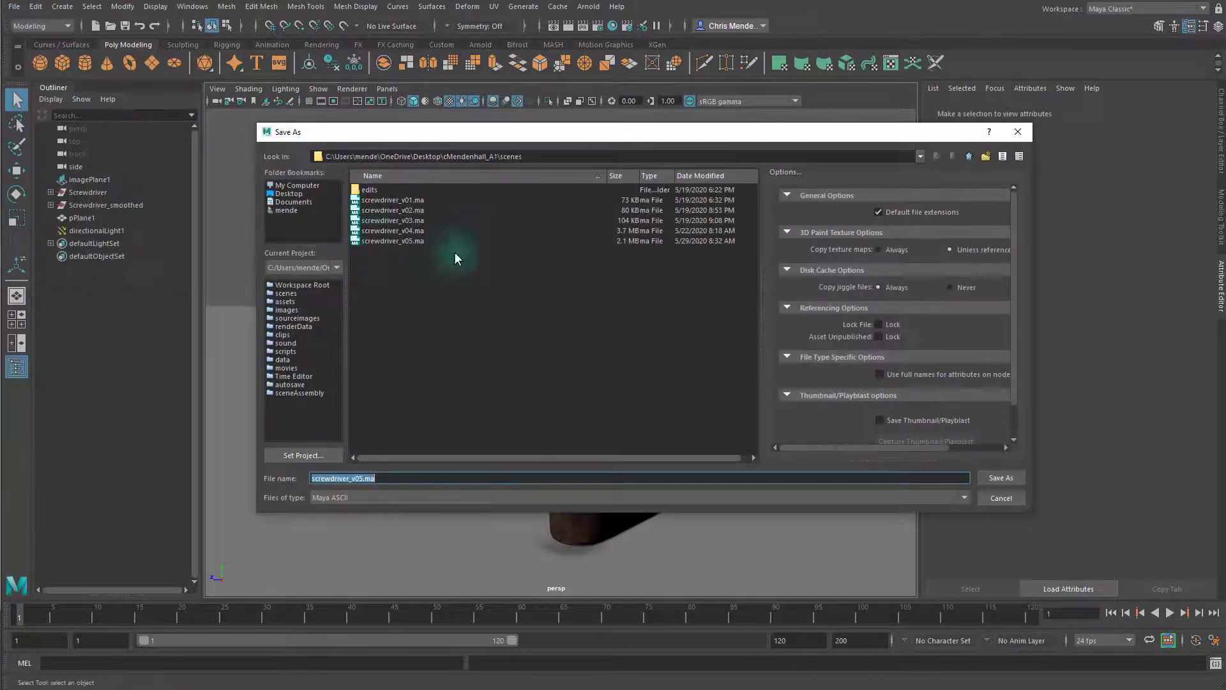
left_click(383, 241)
left_click(381, 484)
left_click(362, 480)
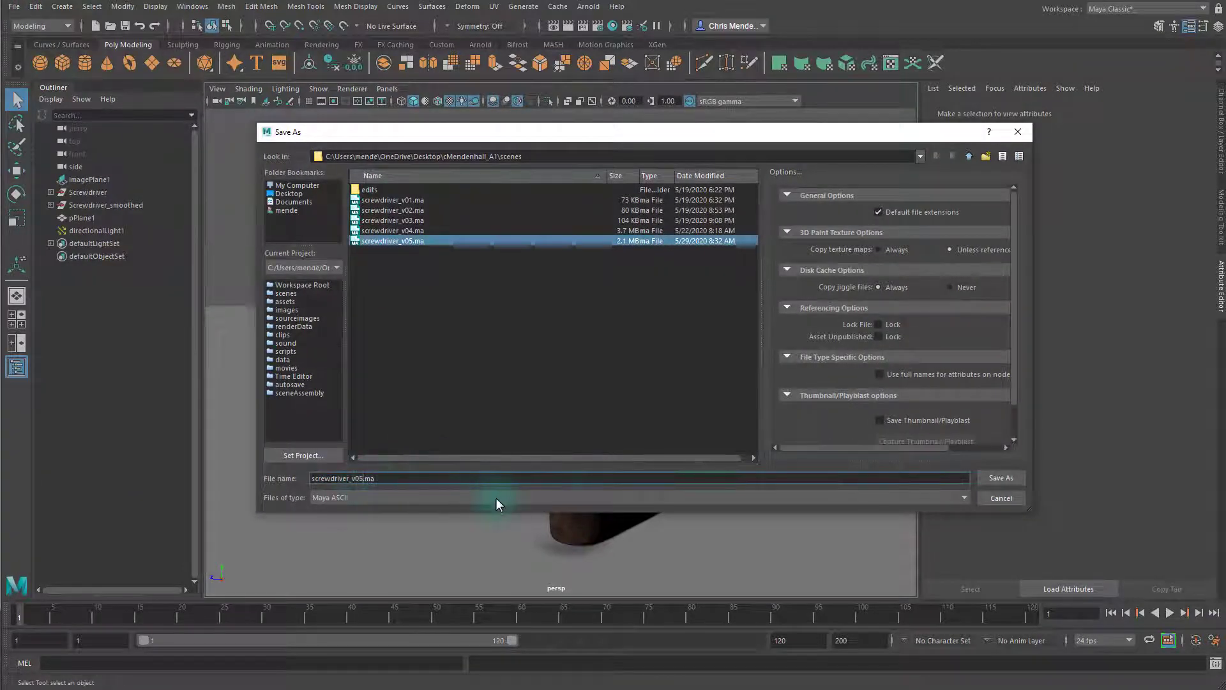
key("BackSpace")
type("6")
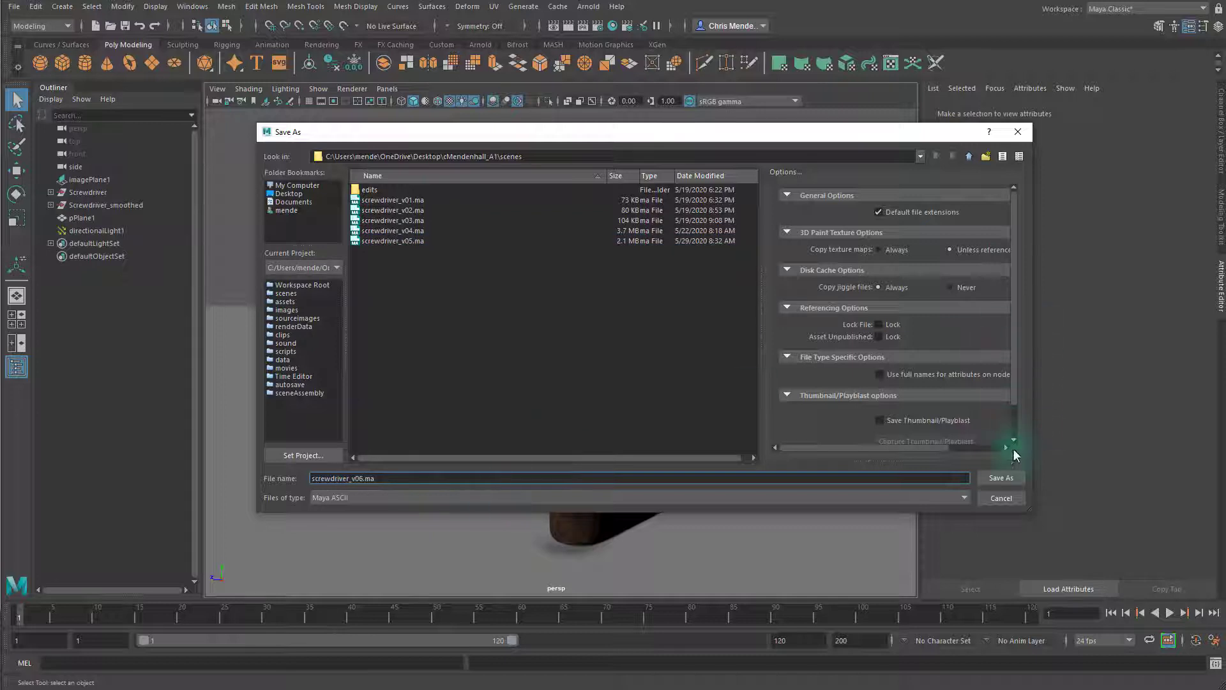
left_click(1000, 479)
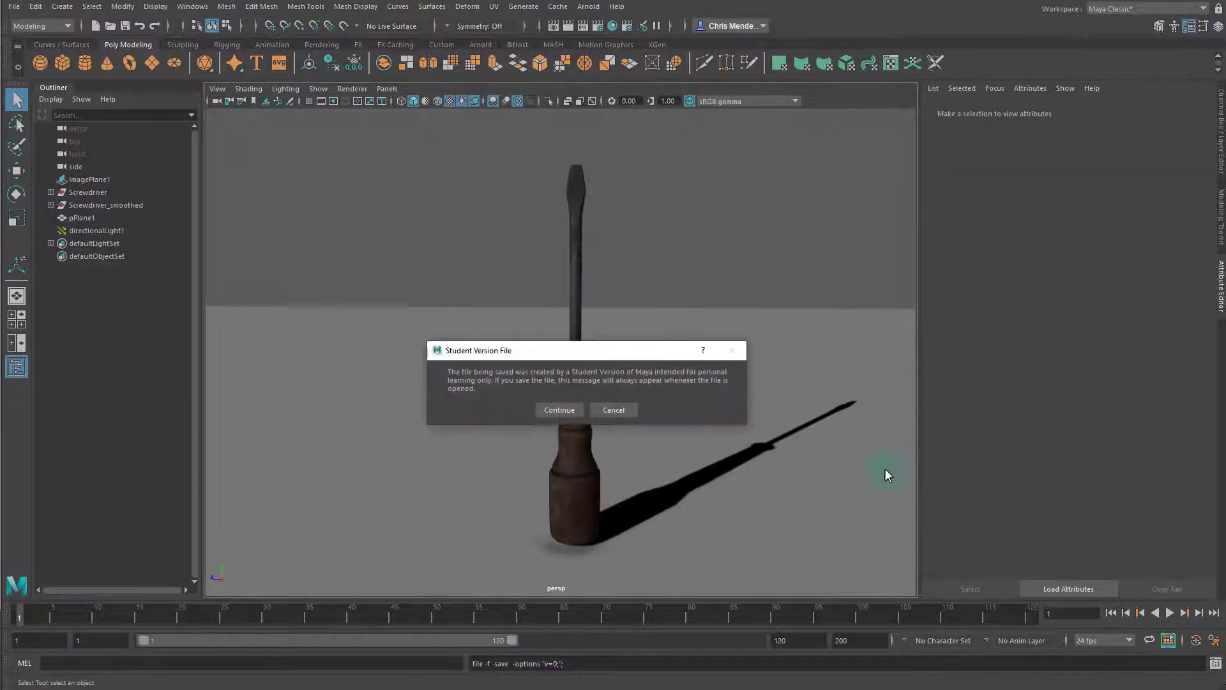
left_click(569, 409)
Step: Duplicate the Screwdriver_smoothed group and move the copy beside the original to about -0.218 in Z
key("e")
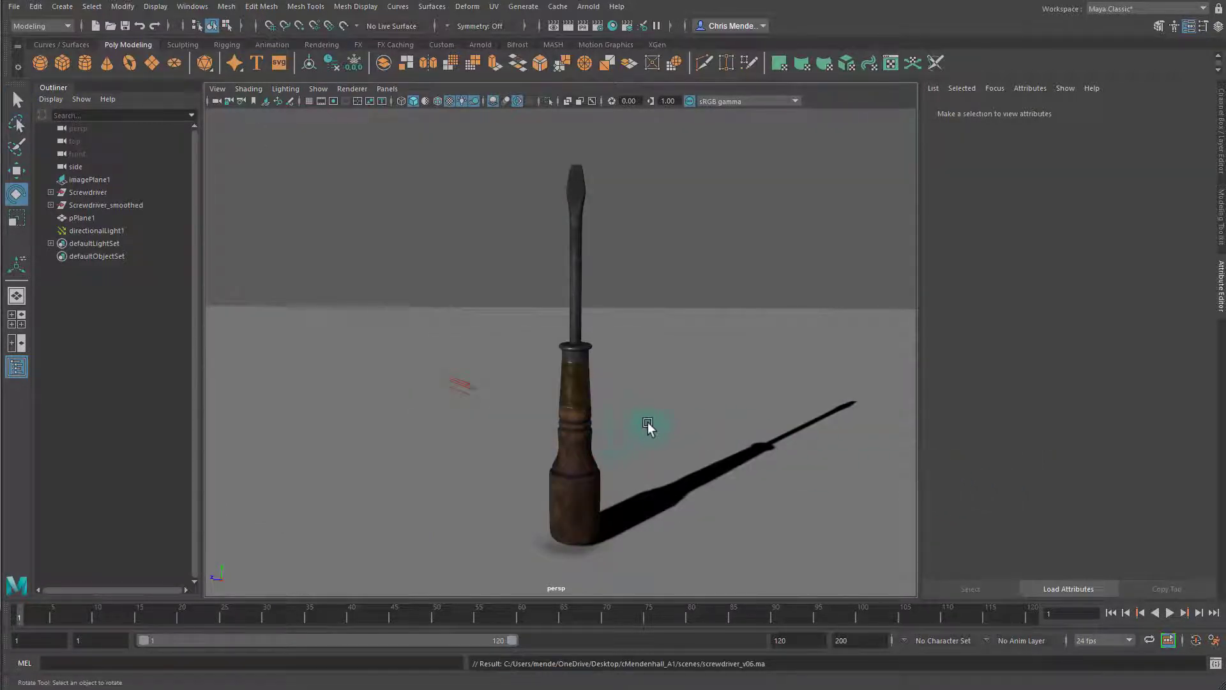
left_click_drag(647, 438, 575, 342, "alt")
left_click(574, 343)
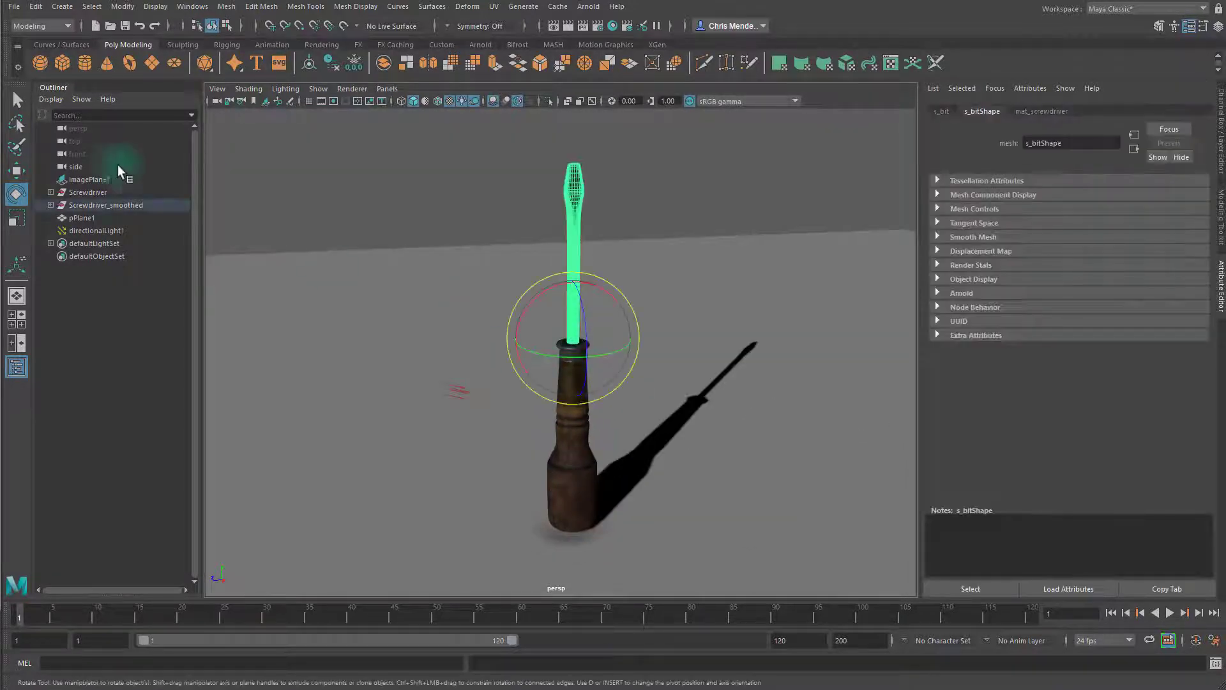
left_click(80, 204)
mouse_move(669, 419)
left_mouse_down("alt")
mouse_move(658, 403)
mouse_move(671, 407)
left_mouse_up("alt")
key("ctrl+d")
key("w")
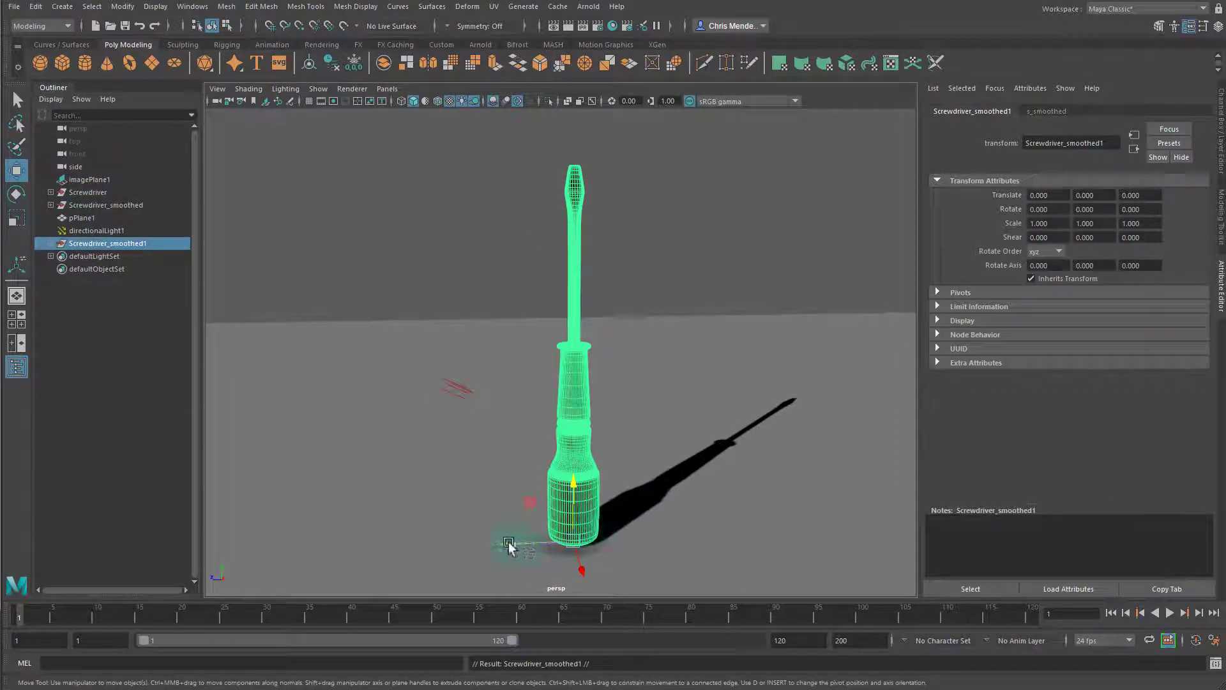
left_click_drag(511, 542, 695, 470)
Step: Lay the duplicated screwdriver on the floor by rotating it to about 93.6 degrees in Z and raising it to about 0.053 in Y
key("e")
key("w")
key("e")
key("f")
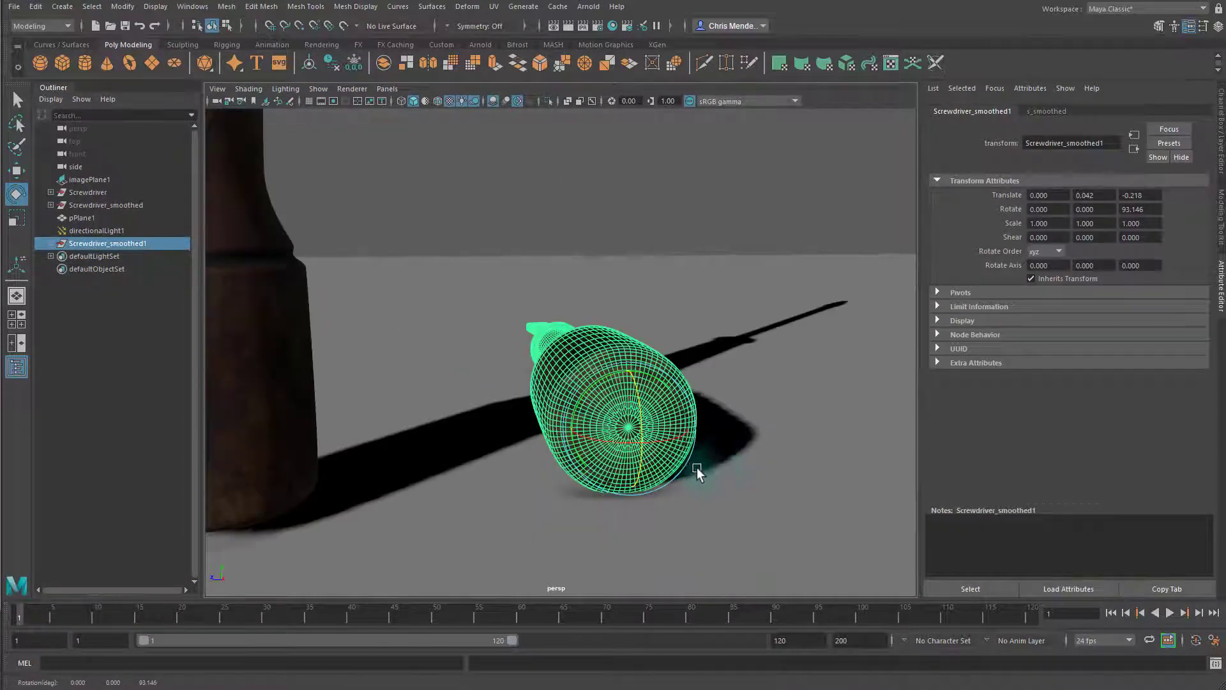
left_click_drag(779, 462, 269, 320, "alt")
key("w")
middle_click_drag(246, 279, 313, 259, "alt")
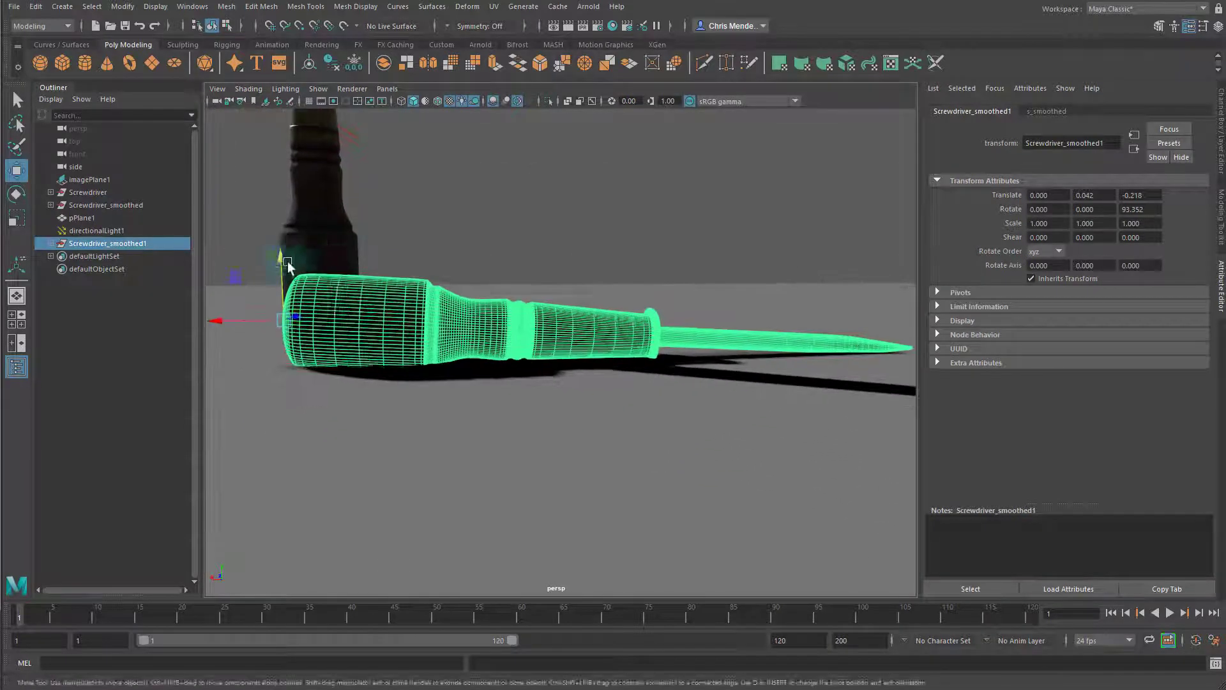
left_click_drag(283, 257, 457, 303)
key("e")
middle_click_drag(700, 264, 510, 246, "alt")
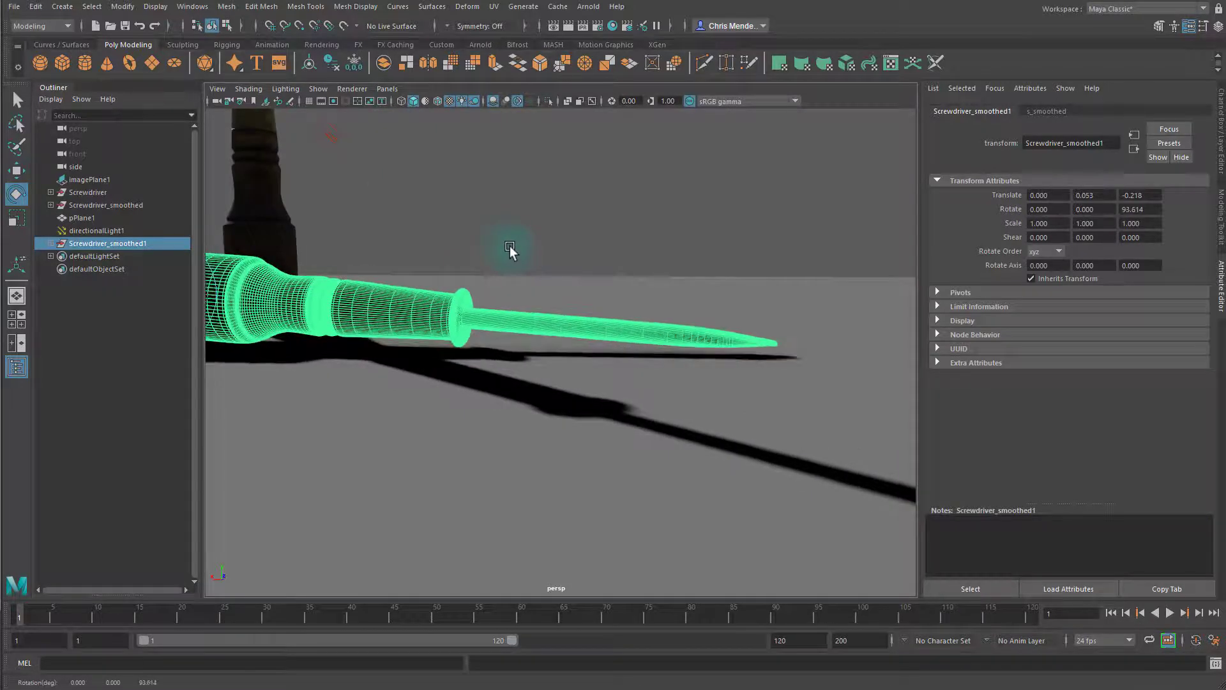
left_click_drag(509, 246, 733, 312, "alt")
left_click(520, 276)
Step: Reposition the standing Screwdriver_smoothed group on the floor in relation to the lying copy
left_click(553, 475)
key("w")
left_click(116, 204)
left_click(113, 194)
left_click(112, 204)
middle_click_drag(410, 494, 719, 425)
left_click_drag(718, 425, 541, 439, "alt")
Step: Rotate the directional light to about -64, 38, -16 degrees so it shines down more steeply on the screwdrivers
left_click(255, 343)
key("e")
left_click_drag(247, 287, 296, 305)
scroll(352, 347, "down", 5)
left_click_drag(353, 349, 693, 482)
scroll(878, 476, "up", 4)
middle_click_drag(694, 482, 712, 410, "alt")
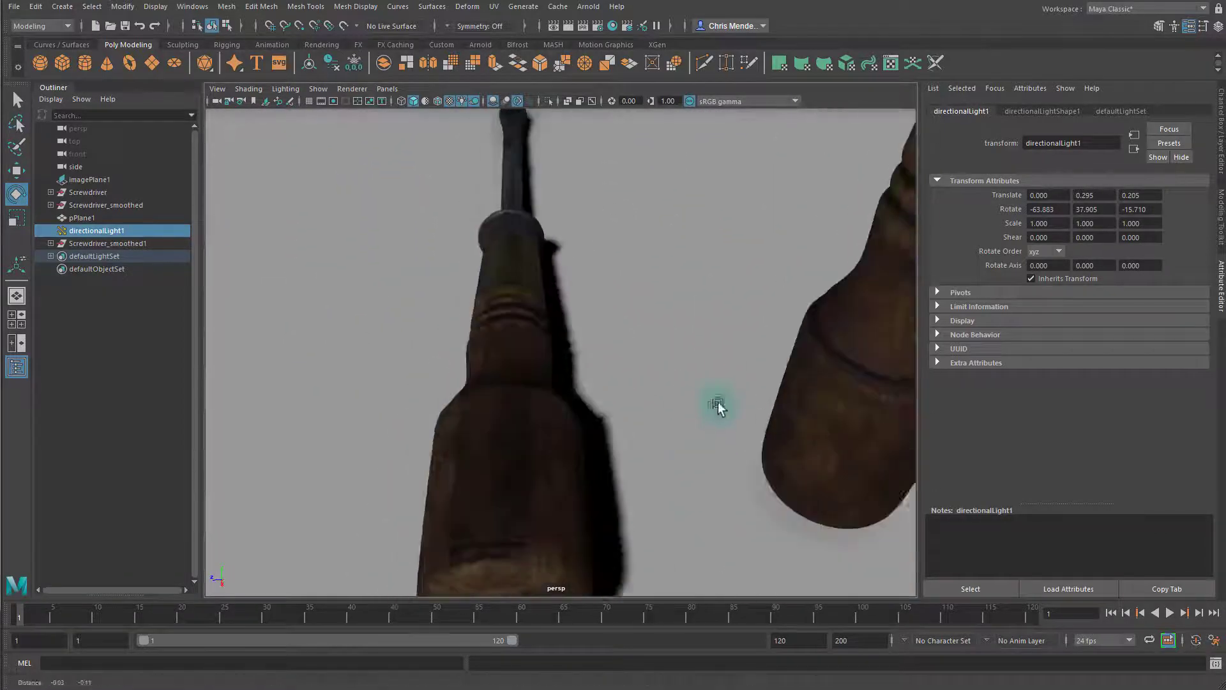
Step: Examine the materials and shadows of the standing and lying screwdrivers from several sides
left_click(543, 447)
scroll(626, 476, "down", 5)
left_click_drag(581, 392, 370, 343)
left_click(604, 293)
left_click(573, 397)
left_click(648, 399)
left_click(370, 380)
left_click_drag(525, 396, 409, 392, "alt")
mouse_move(309, 369)
left_mouse_down()
mouse_move(309, 389)
mouse_move(301, 366)
left_mouse_up()
mouse_move(409, 383)
left_mouse_down("alt")
mouse_move(449, 375)
mouse_move(454, 306)
left_mouse_up("alt")
left_click_drag(372, 287, 345, 309)
left_click_drag(537, 358, 575, 362, "alt")
right_click_drag(575, 361, 749, 401, "alt")
left_click_drag(749, 401, 750, 401, "alt")
Step: Center the pivot of the lying screwdriver group and rotate the group to about -50 degrees in X
left_click(512, 528)
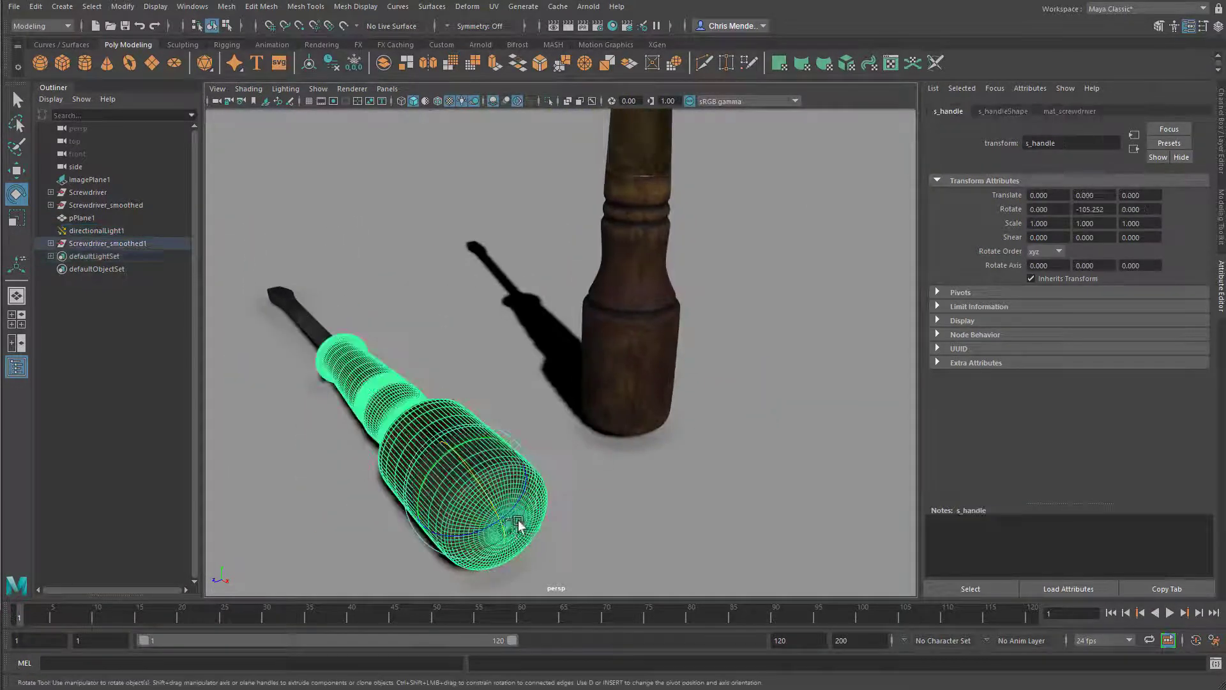
left_click(121, 243)
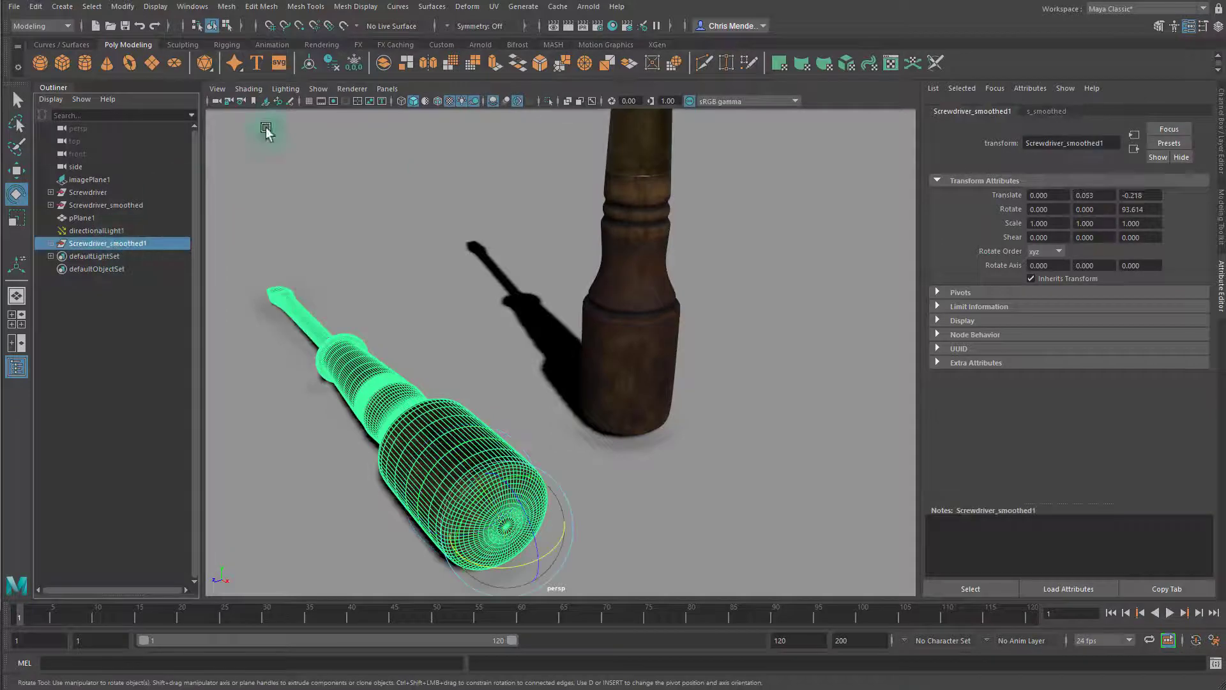
left_click(309, 64)
left_click_drag(391, 378, 345, 385)
key("f")
scroll(515, 370, "down", 3)
left_click(832, 122)
Step: Undo the move of a single screwdriver part and move the whole standing Screwdriver_smoothed group behind the lying copy instead
scroll(616, 359, "down", 5)
left_click_drag(616, 358, 451, 348, "alt")
left_click(589, 338)
key("w")
key("ctrl+z")
left_click(102, 205)
left_click_drag(529, 364, 525, 429)
left_click_drag(615, 416, 562, 397)
left_click_drag(644, 418, 771, 416, "alt")
left_click(701, 203)
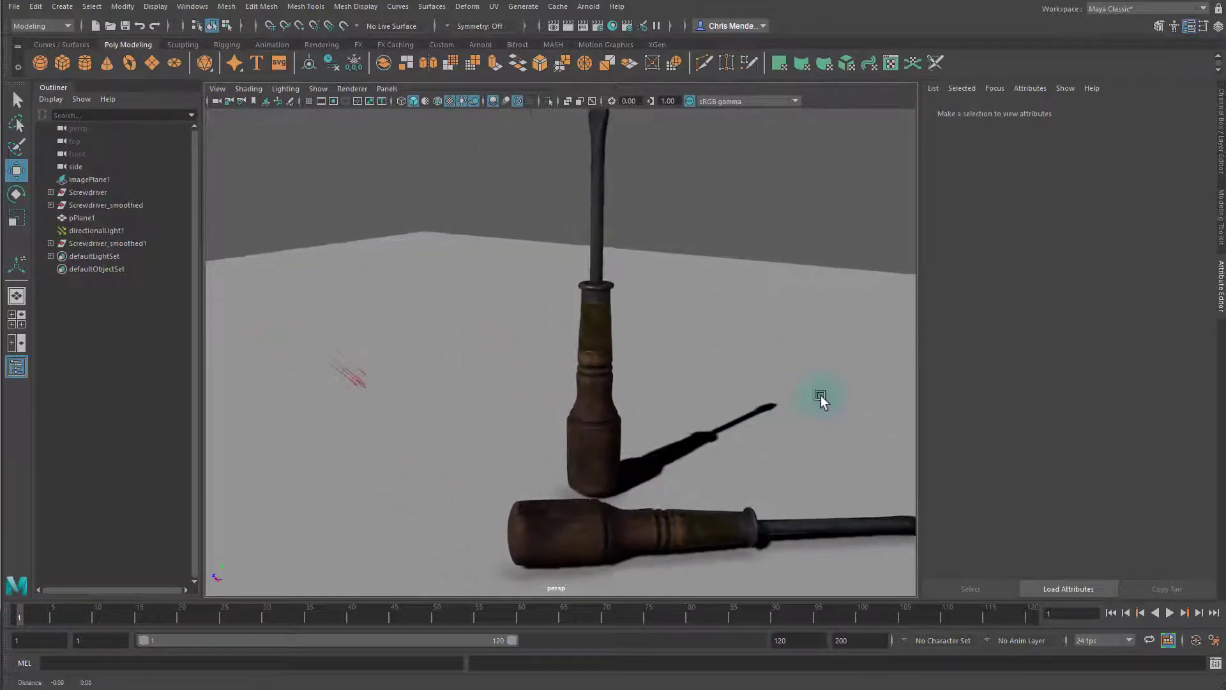
Step: Move the lying Screwdriver_smoothed1 group in front of the standing one, to about 0.166, 0.053, -0.168
right_click_drag(826, 395, 624, 415, "alt")
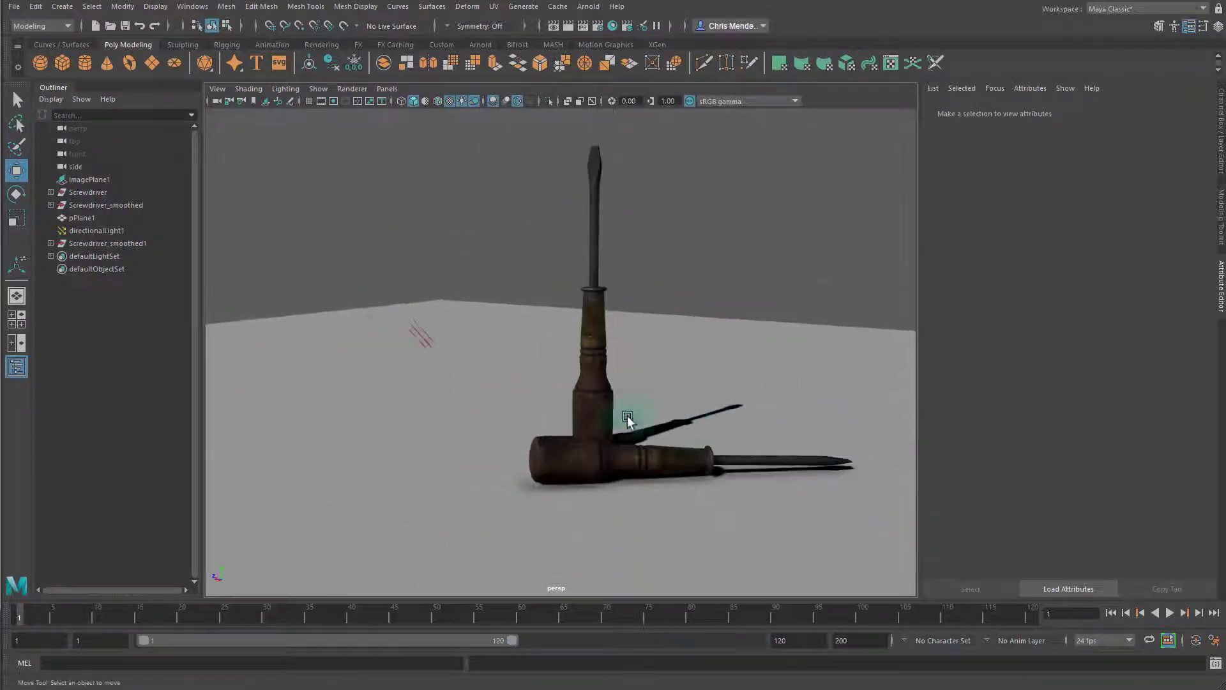
left_click(129, 243)
mouse_move(642, 450)
left_mouse_down()
mouse_move(617, 446)
mouse_move(626, 478)
mouse_move(664, 444)
left_mouse_up()
left_click_drag(625, 493, 595, 493)
left_click_drag(580, 437, 565, 428, "alt")
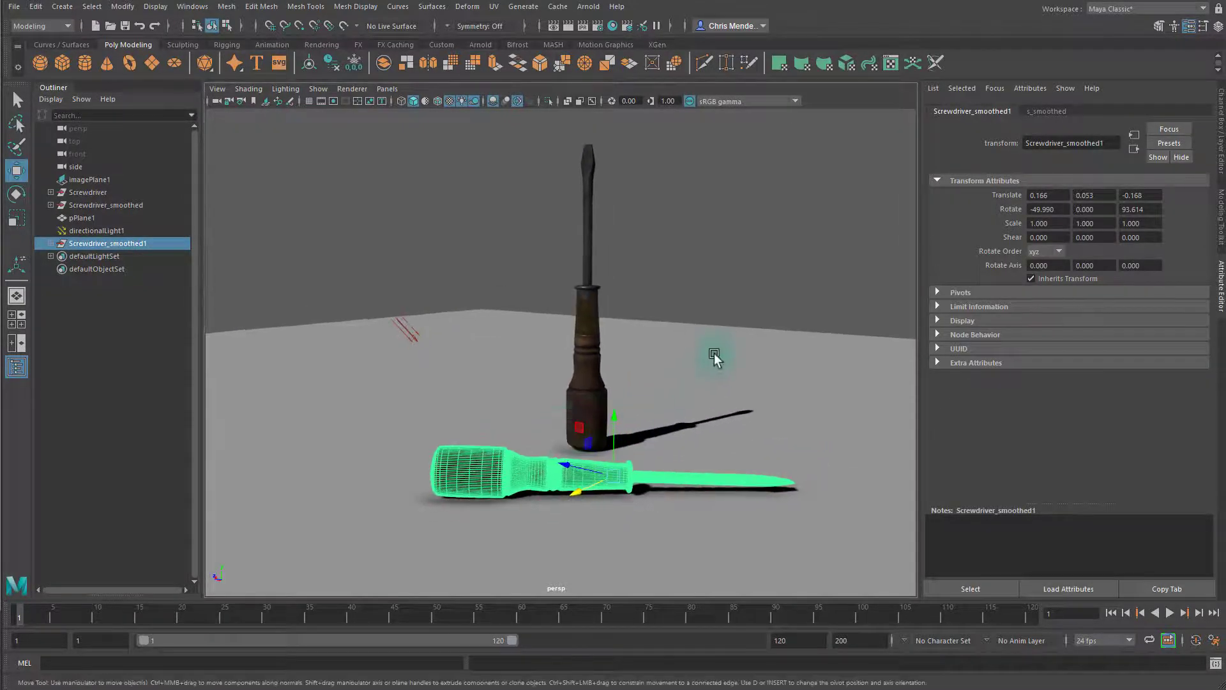
Step: Rotate the floor plane to about 34.5 degrees in Y
left_click(741, 380)
key("e")
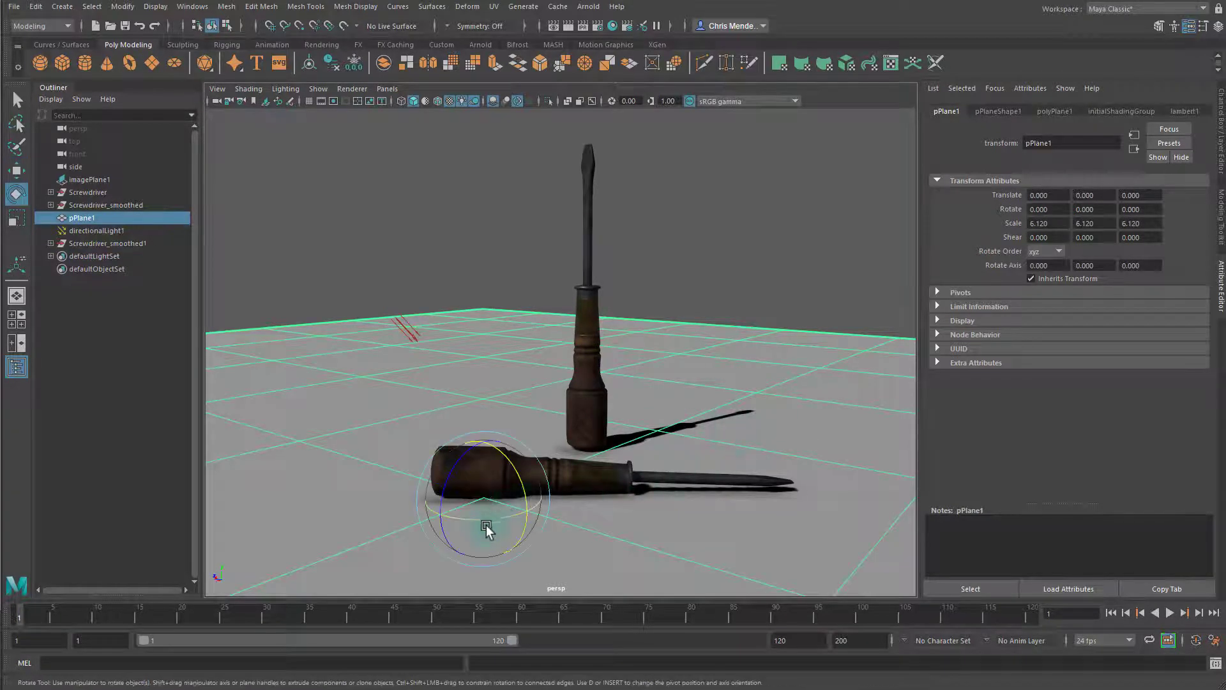
left_click_drag(450, 498, 523, 521)
right_click_drag(816, 410, 575, 408, "alt")
left_click_drag(680, 399, 699, 409, "alt")
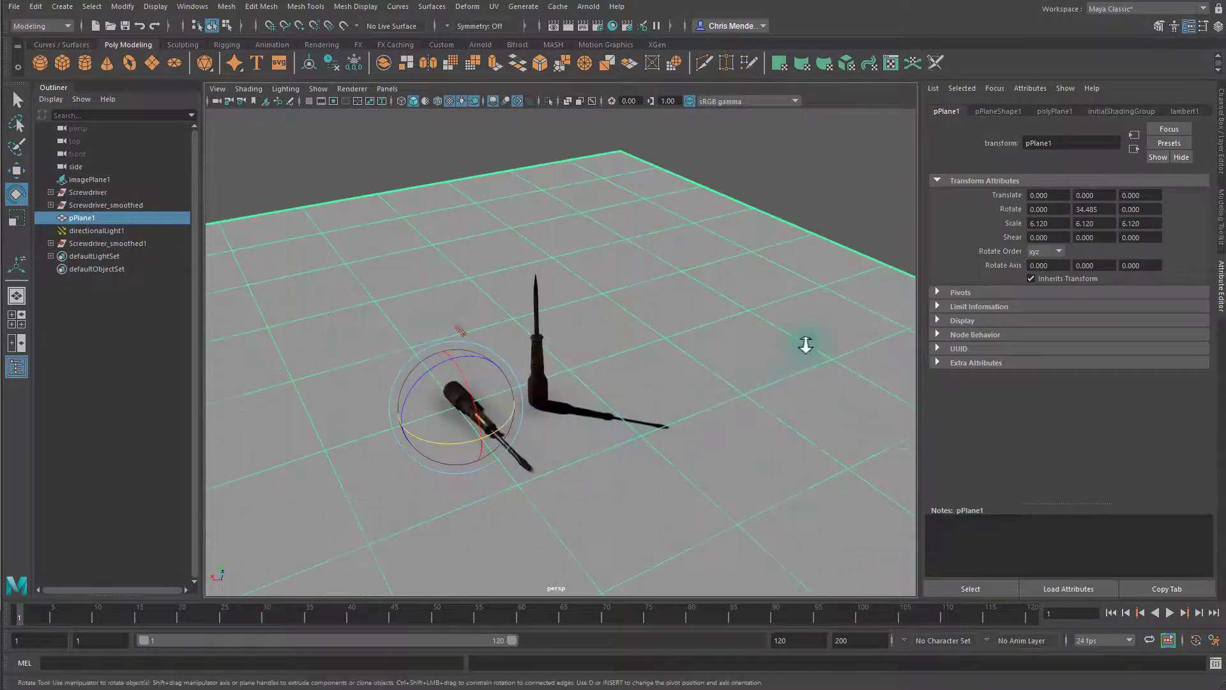
Step: Select the edge loops near the floor plane's back border in edge mode and delete them to leave one wide strip
right_click_drag(779, 351, 718, 340, "alt")
right_click(770, 265)
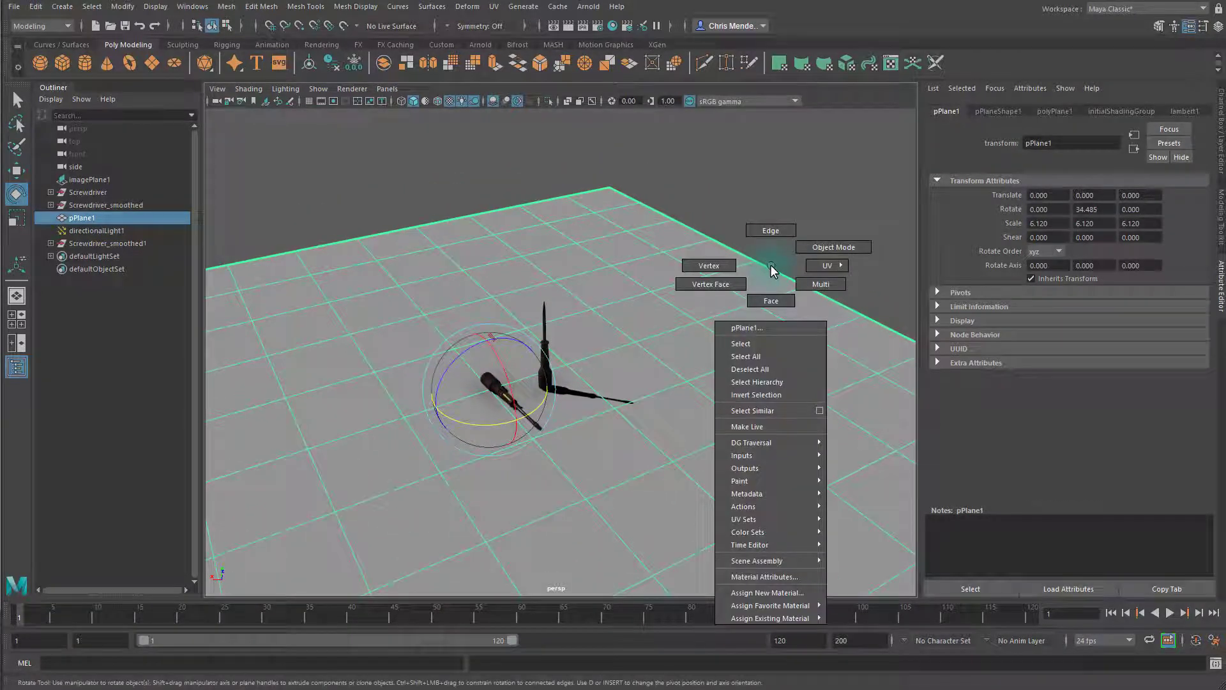
left_click(770, 231)
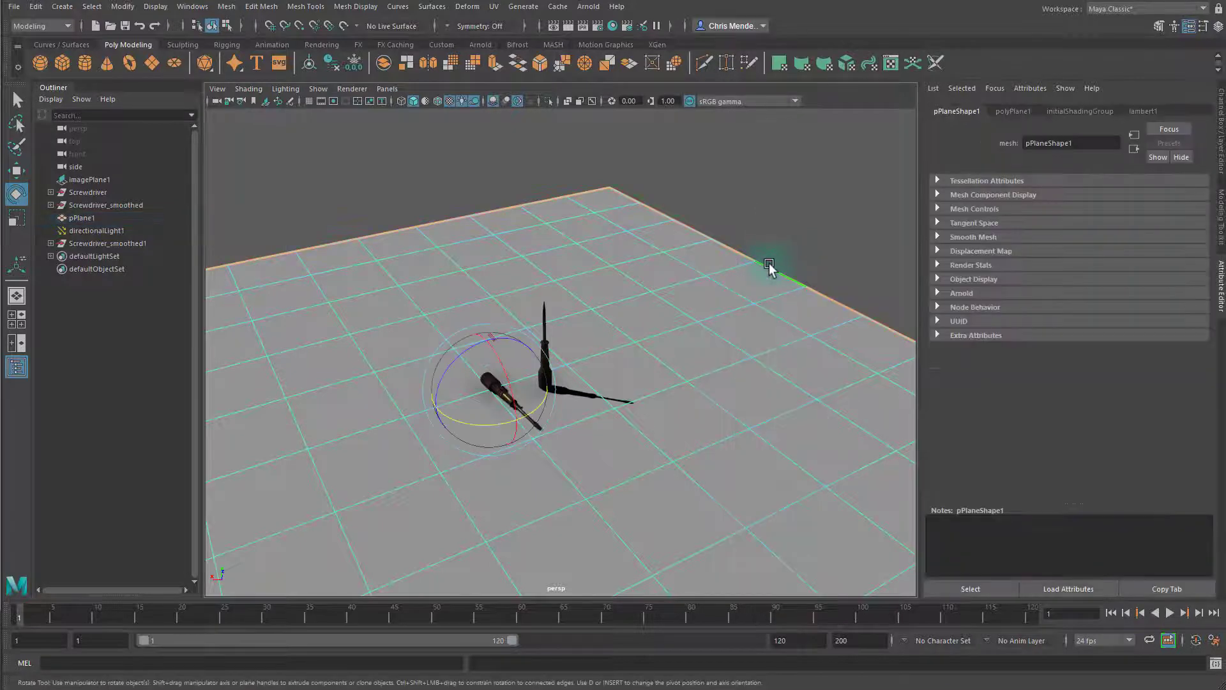
left_click(602, 301)
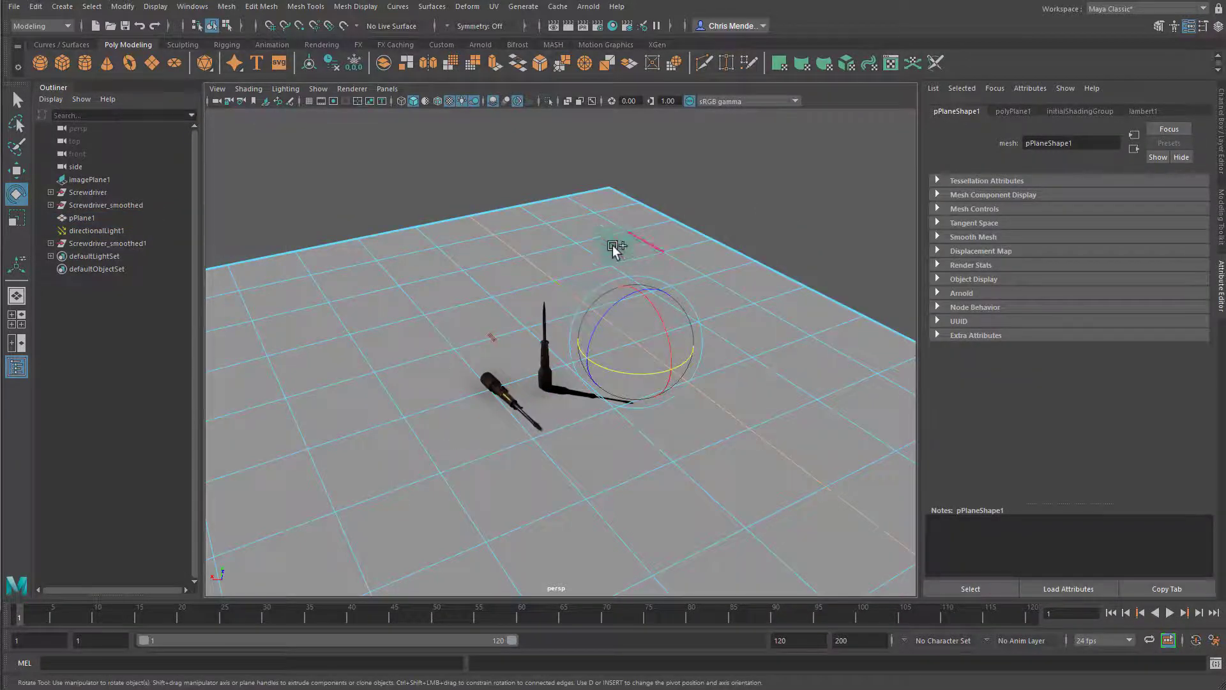
left_click(654, 242, "shift")
double_click(518, 315, "shift")
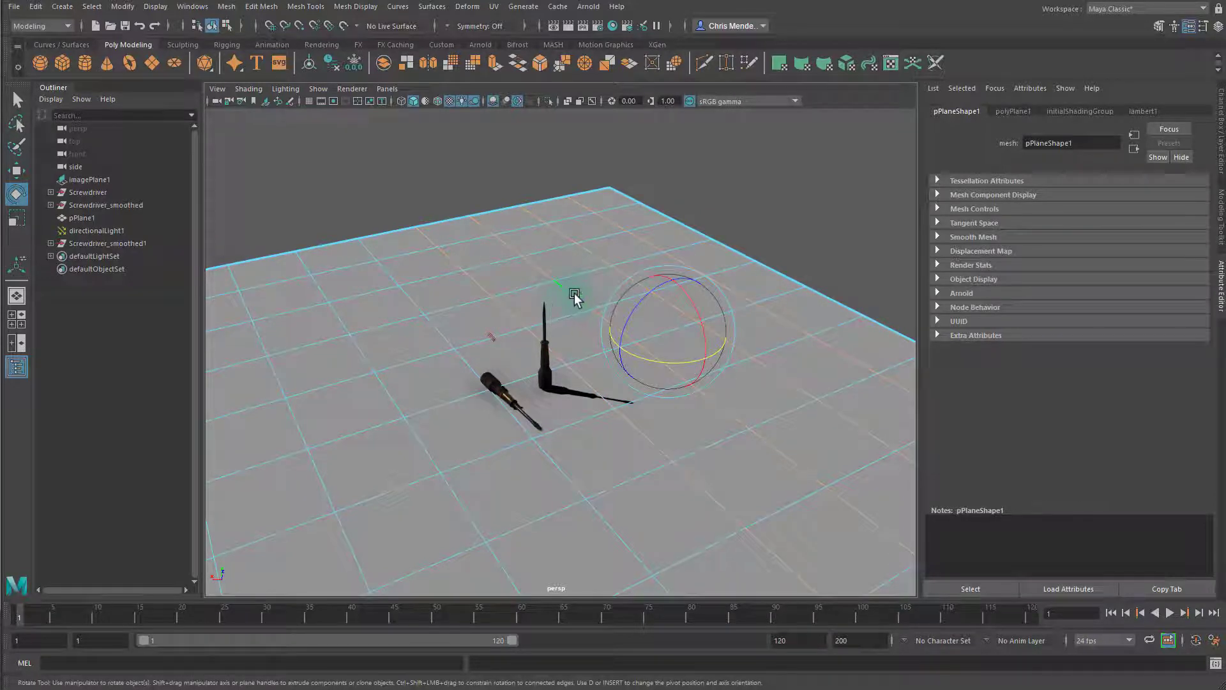
left_click(593, 235)
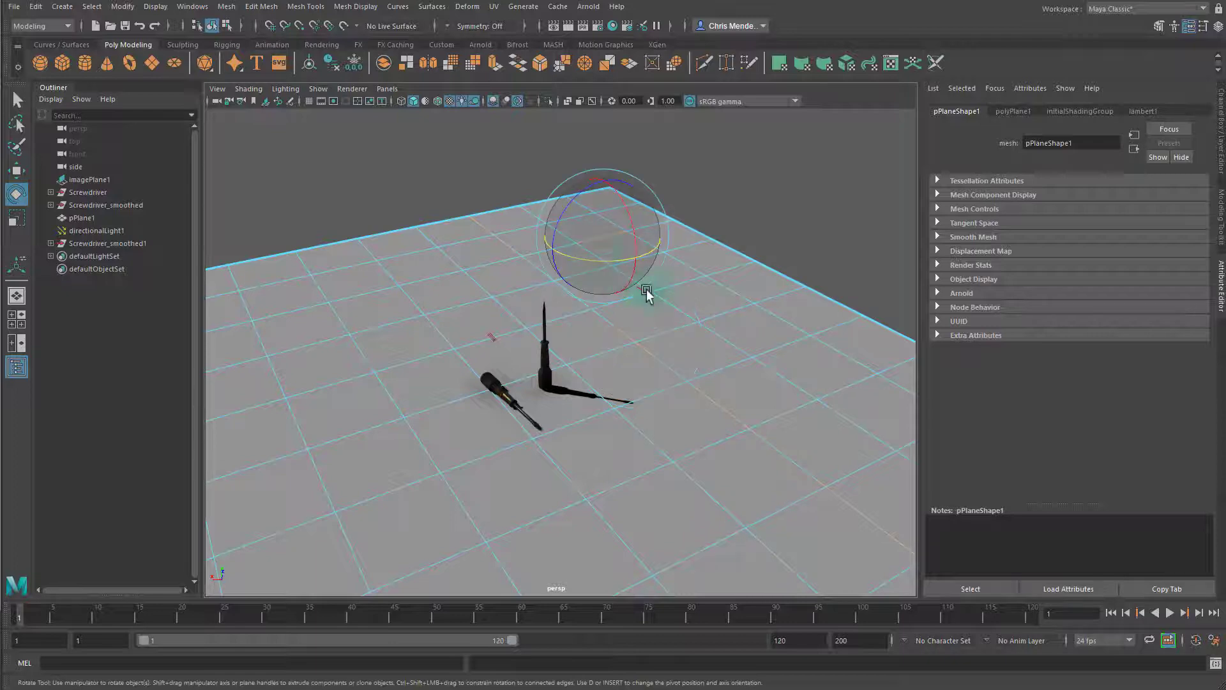
left_click(664, 301, "shift")
left_click(639, 241, "shift")
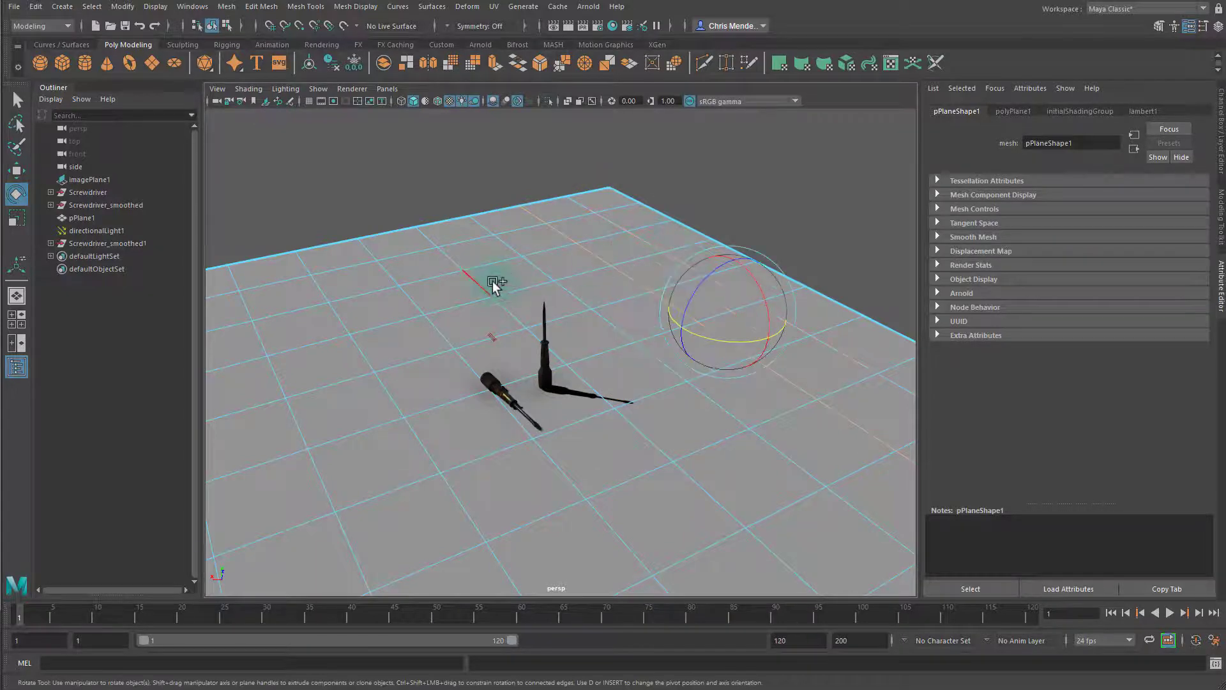
left_click(494, 285, "shift")
key("ctrl+Delete")
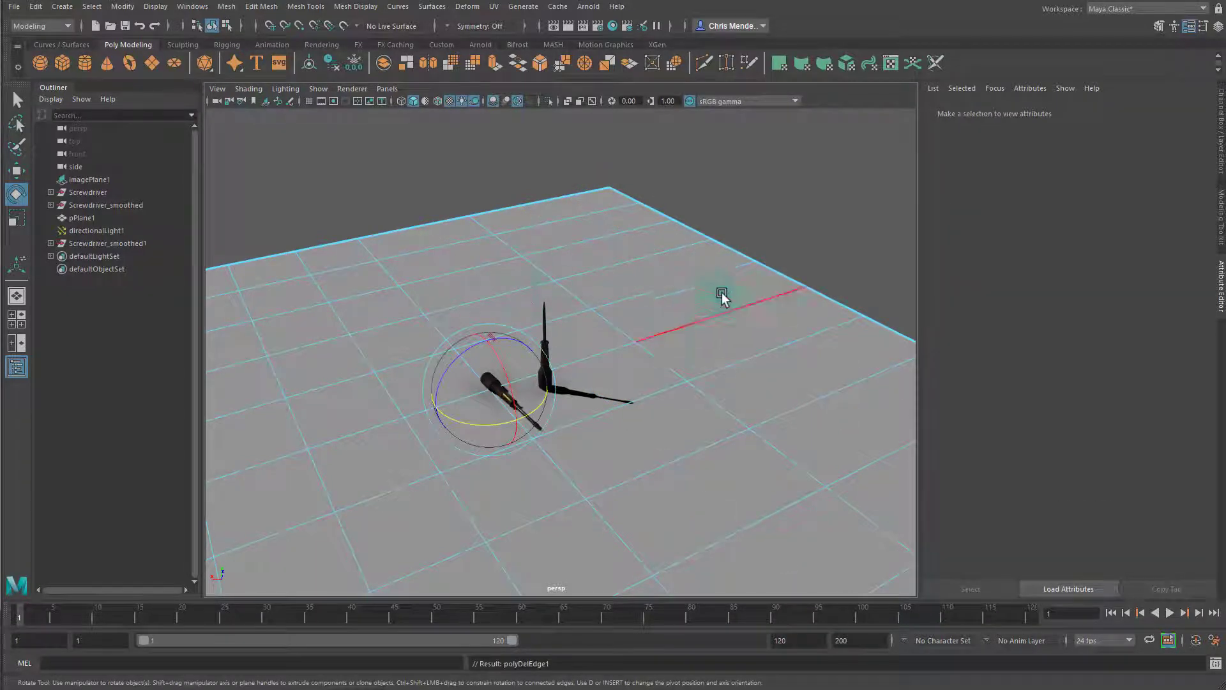
Step: Select the floor plane's whole back border edge and raise it to a height of about 2.385 as a sloping backdrop
right_click_drag(711, 279, 709, 239)
left_click(614, 193)
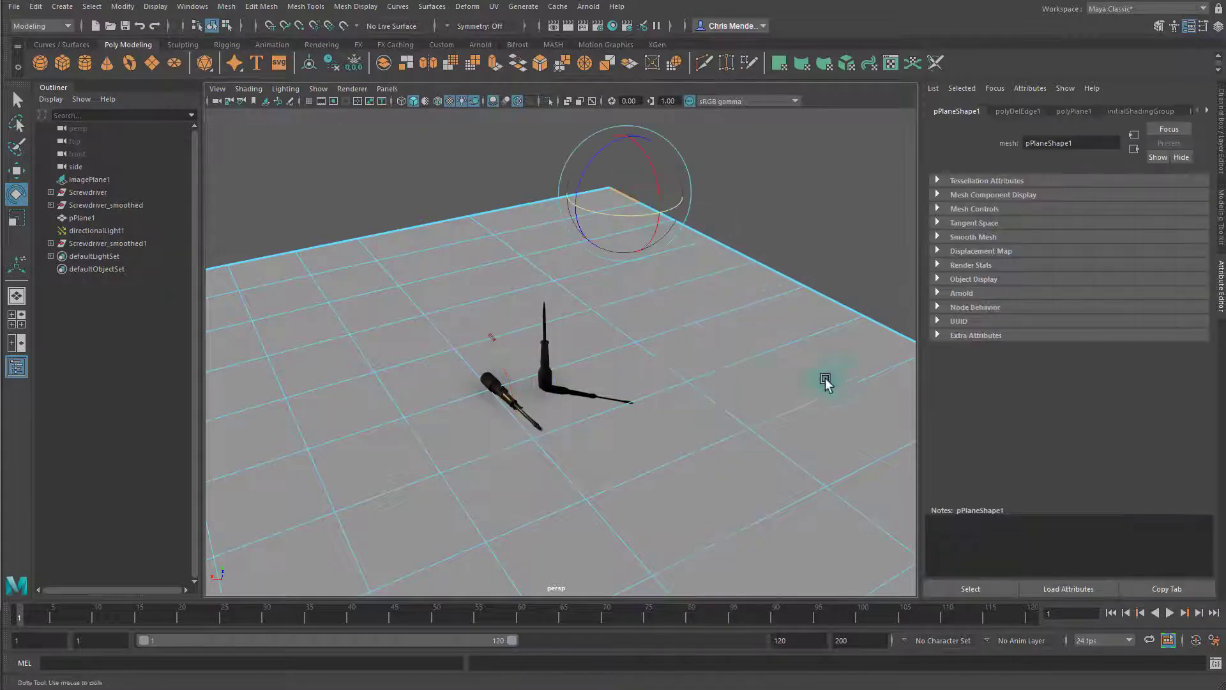
scroll(792, 380, "down", 4)
left_click(816, 402, "shift")
key("w")
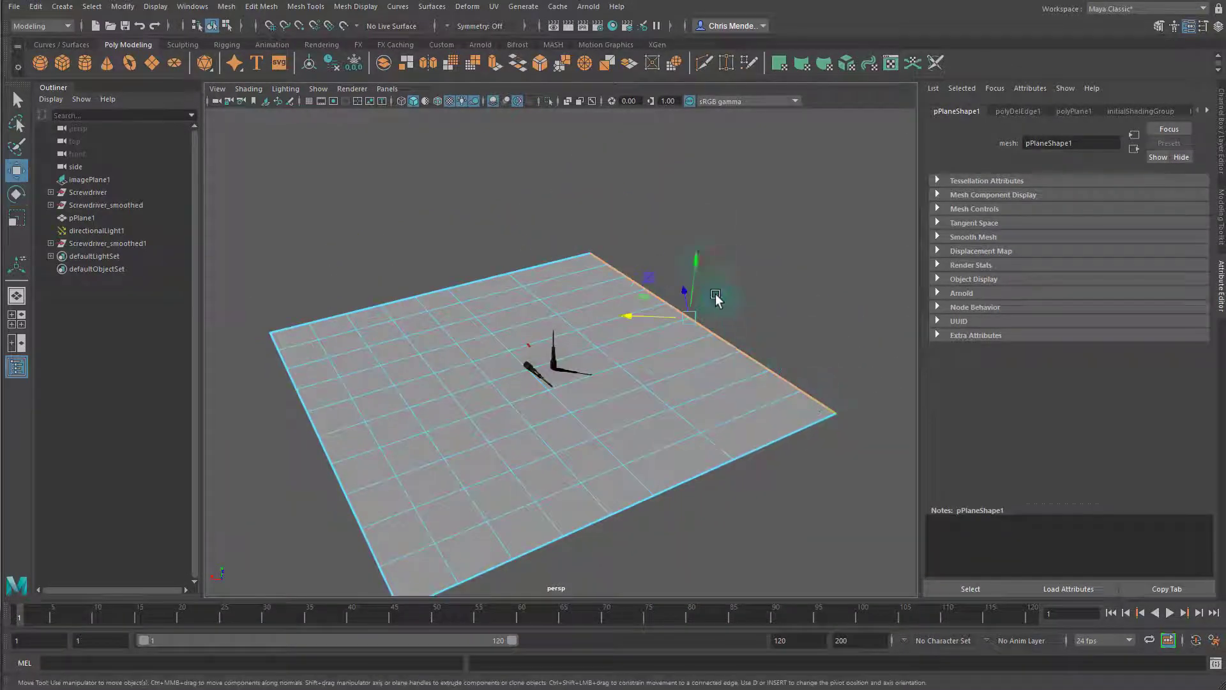
left_click_drag(702, 255, 636, 198)
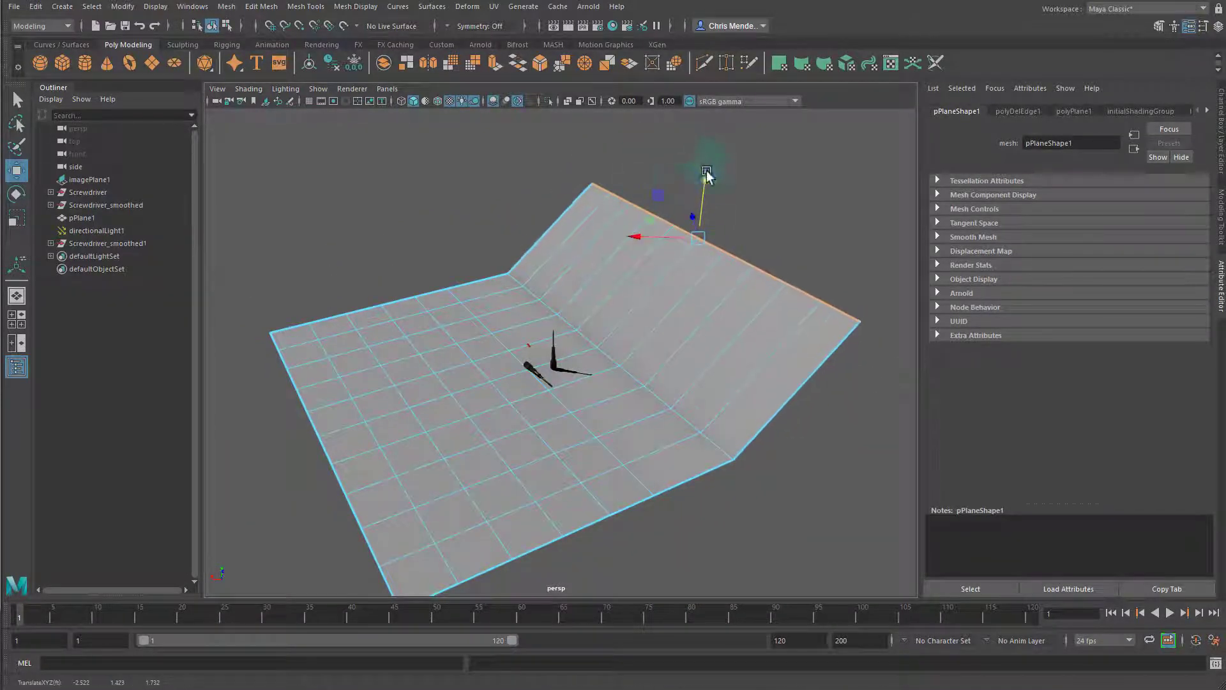
left_click_drag(706, 170, 712, 118)
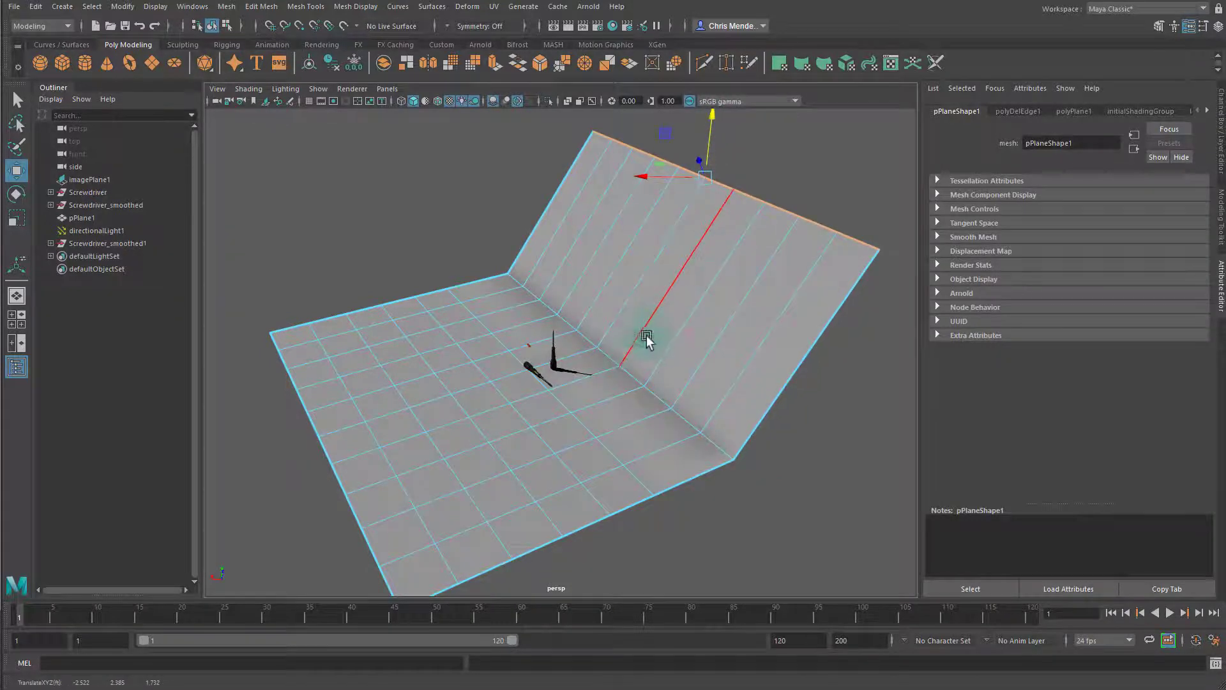
Step: Bevel the edge loop at the fold between floor and backdrop with a fraction of 0.5 and 4 segments
double_click(625, 365)
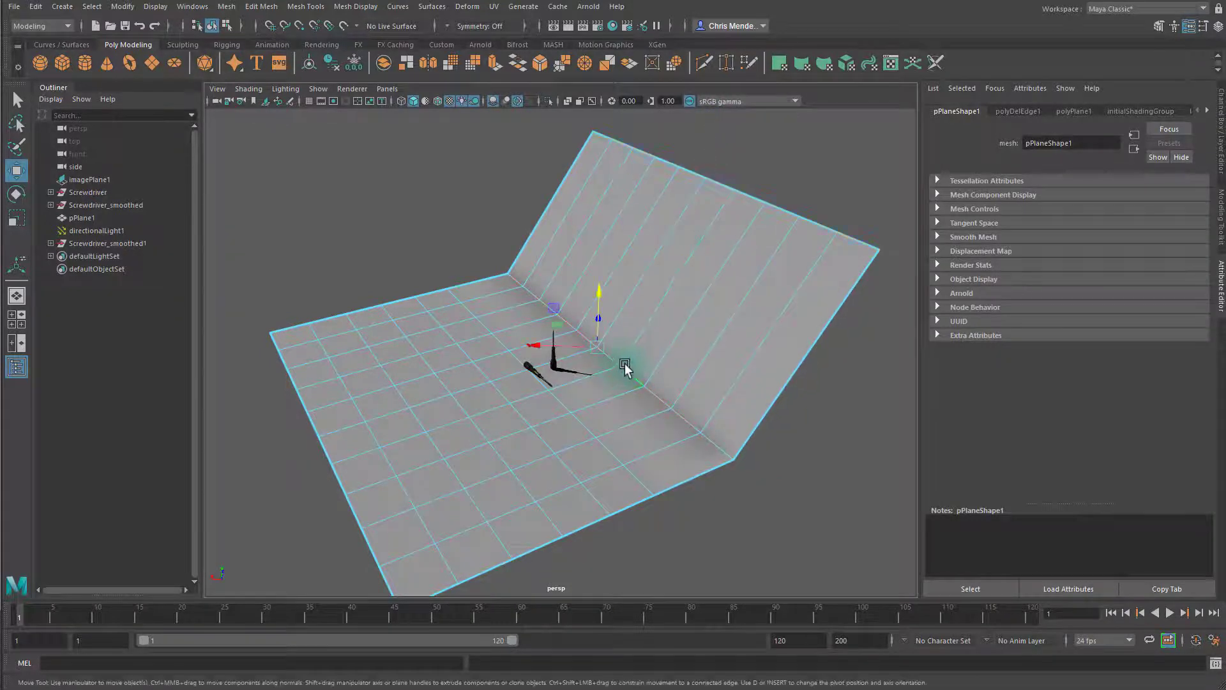
left_click(540, 62)
left_click_drag(716, 186, 734, 187)
left_click_drag(583, 392, 561, 353, "alt")
right_click_drag(562, 353, 912, 462, "alt")
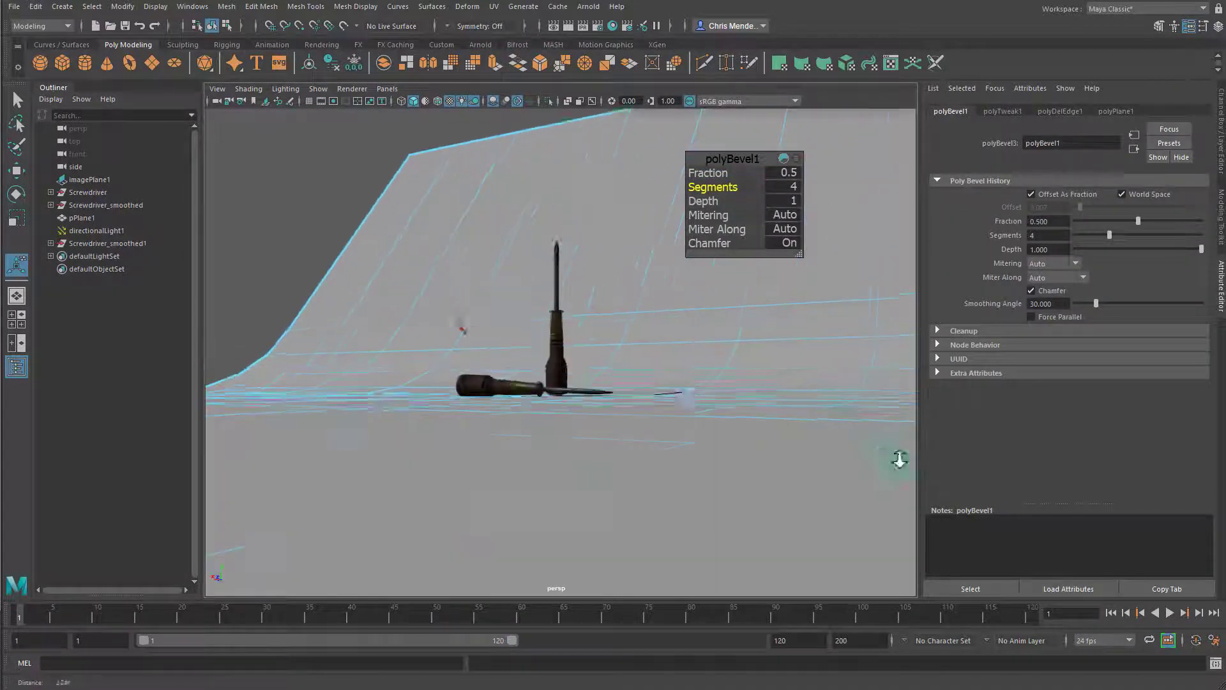
Step: Return to object selection, select the floor plane as a whole and turn on its smooth mesh preview
left_click_drag(766, 386, 760, 415, "alt")
right_click_drag(761, 416, 894, 433, "alt")
middle_click_drag(849, 413, 829, 433, "alt")
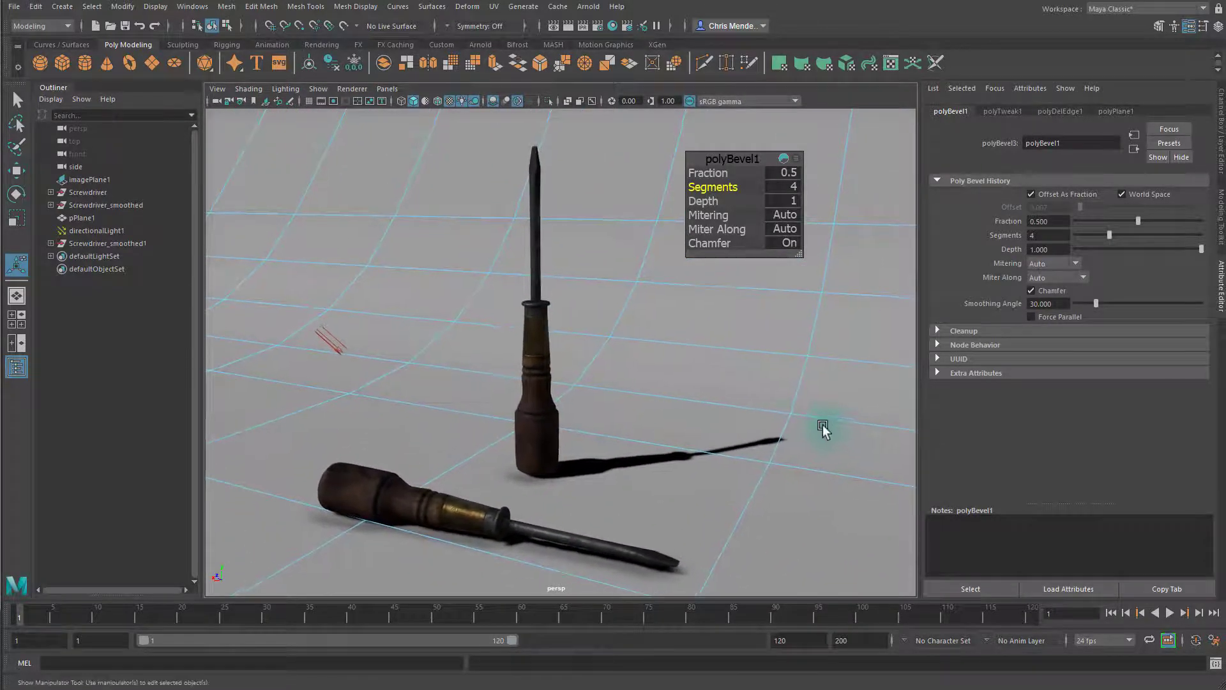
key("q")
left_click(736, 351)
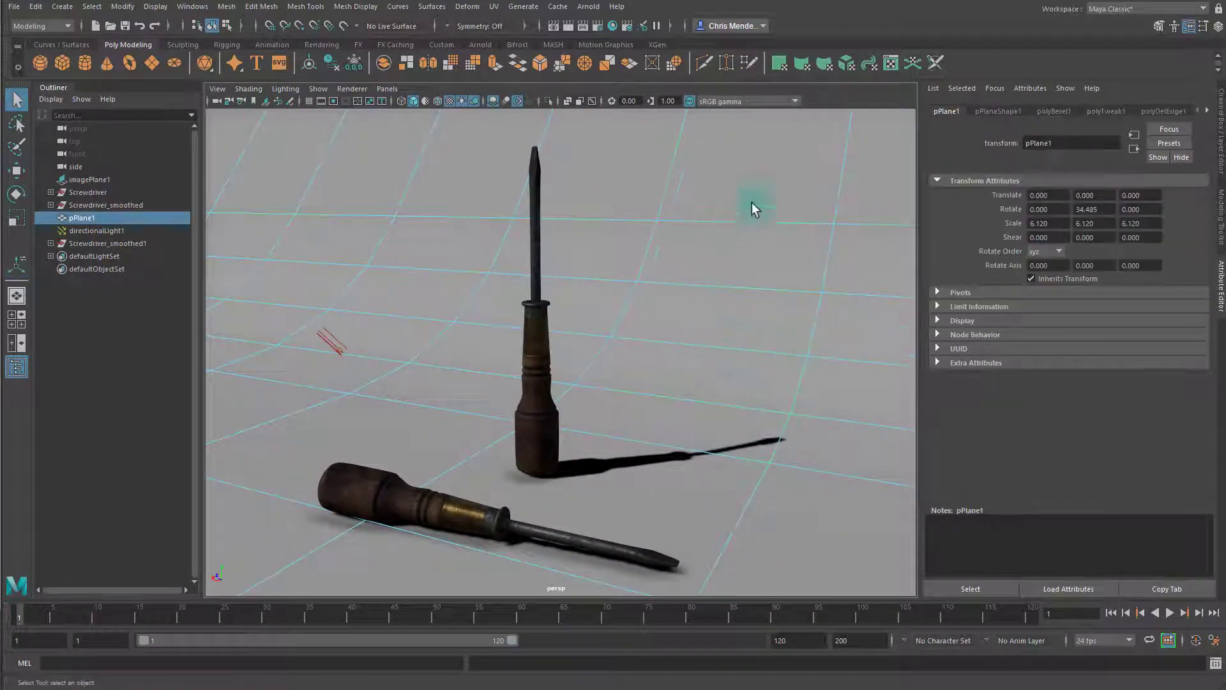
left_click(131, 330)
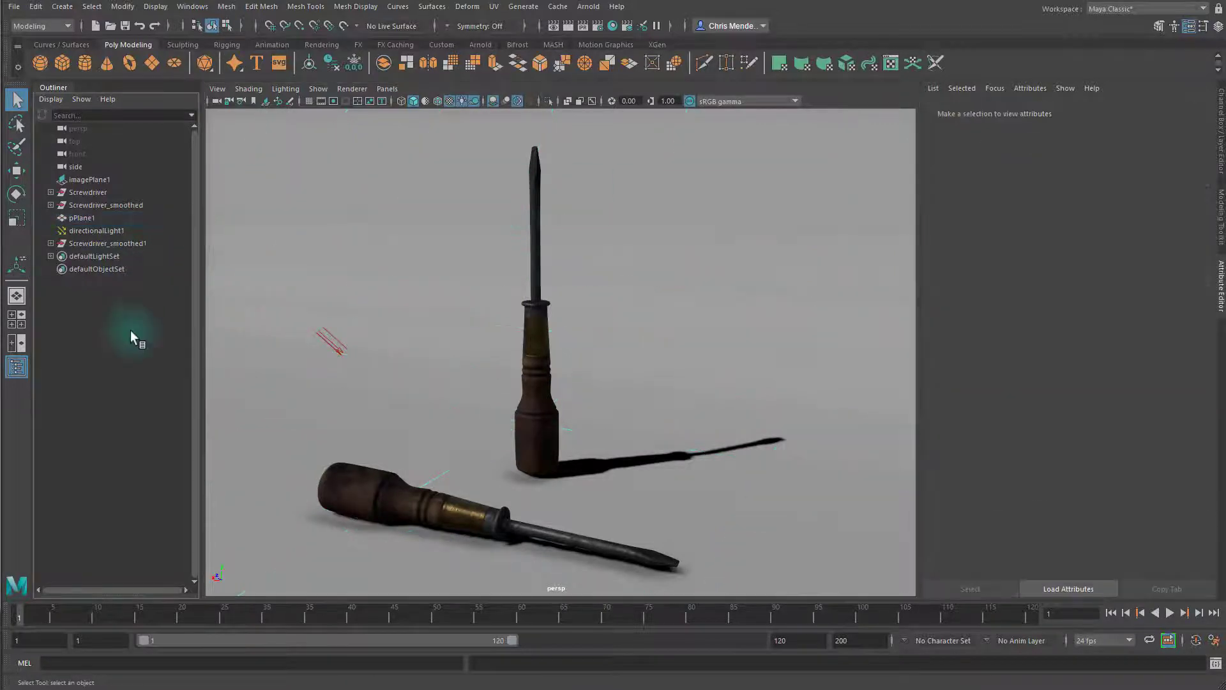
double_click(82, 218)
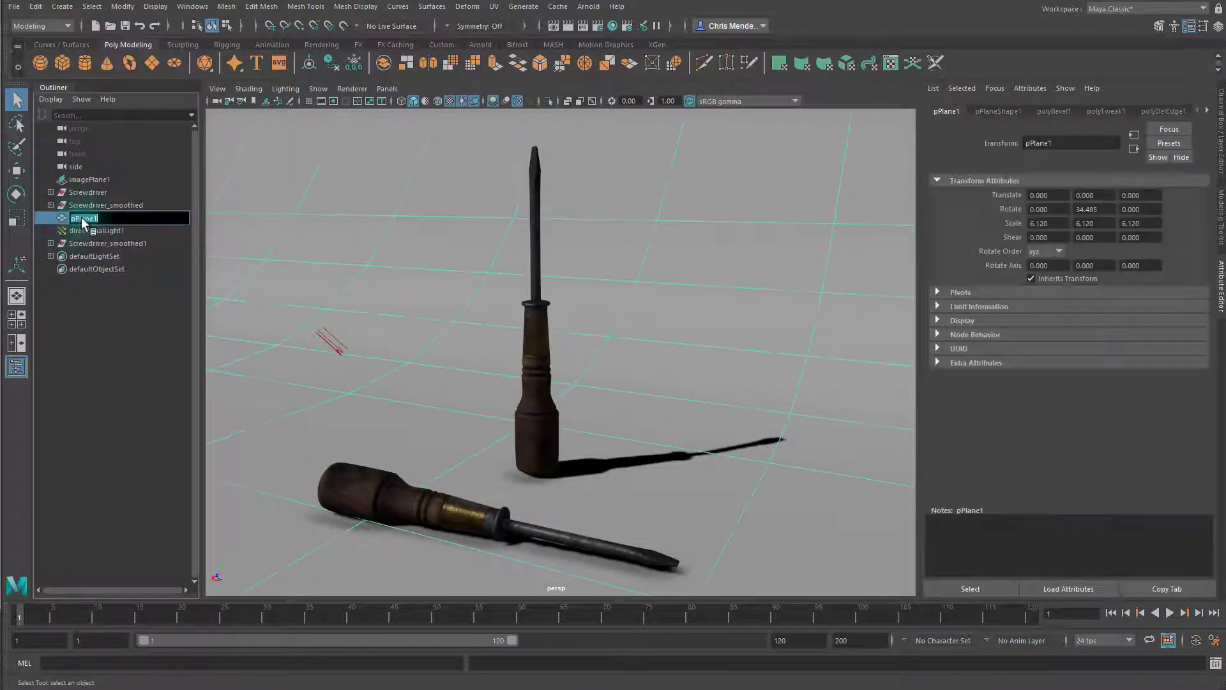
key("Return")
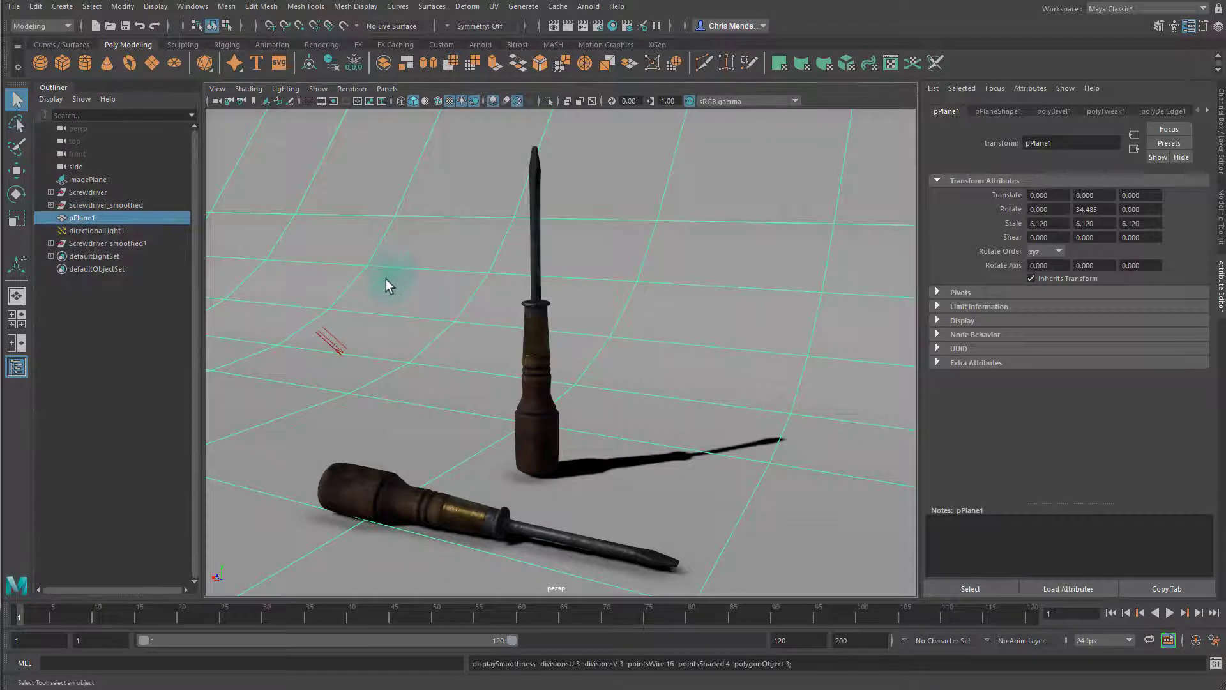
key("3")
Step: Rename the floor plane as Stage
double_click(82, 217)
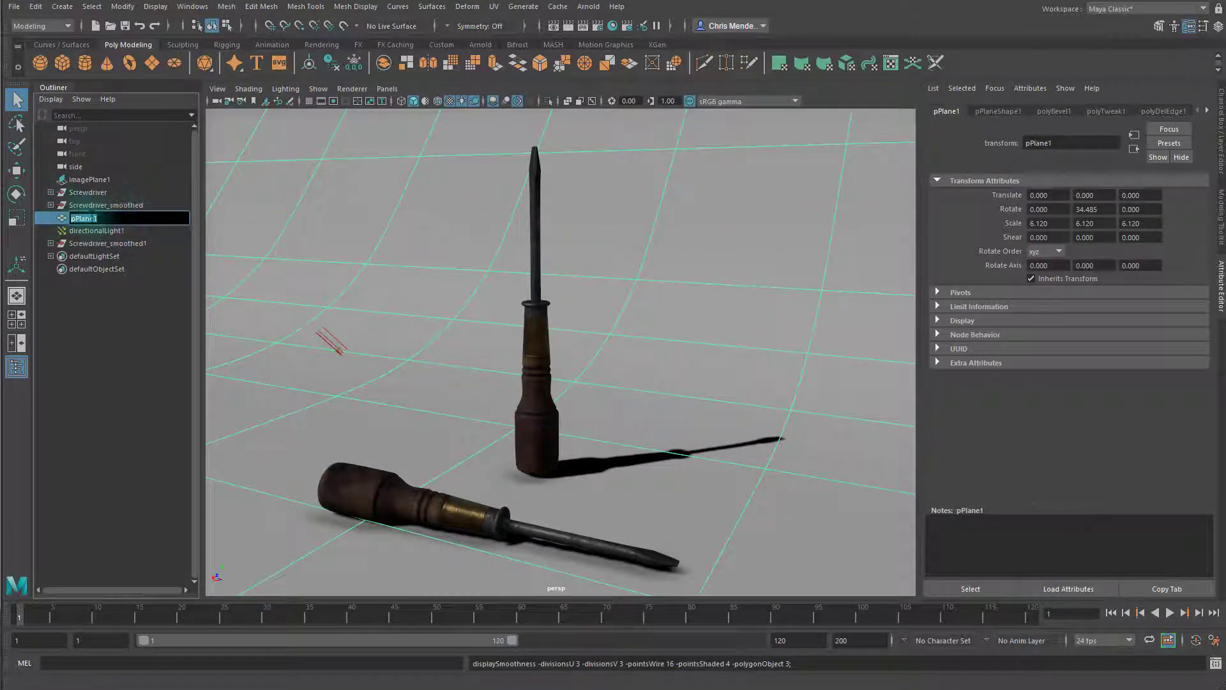
type("f")
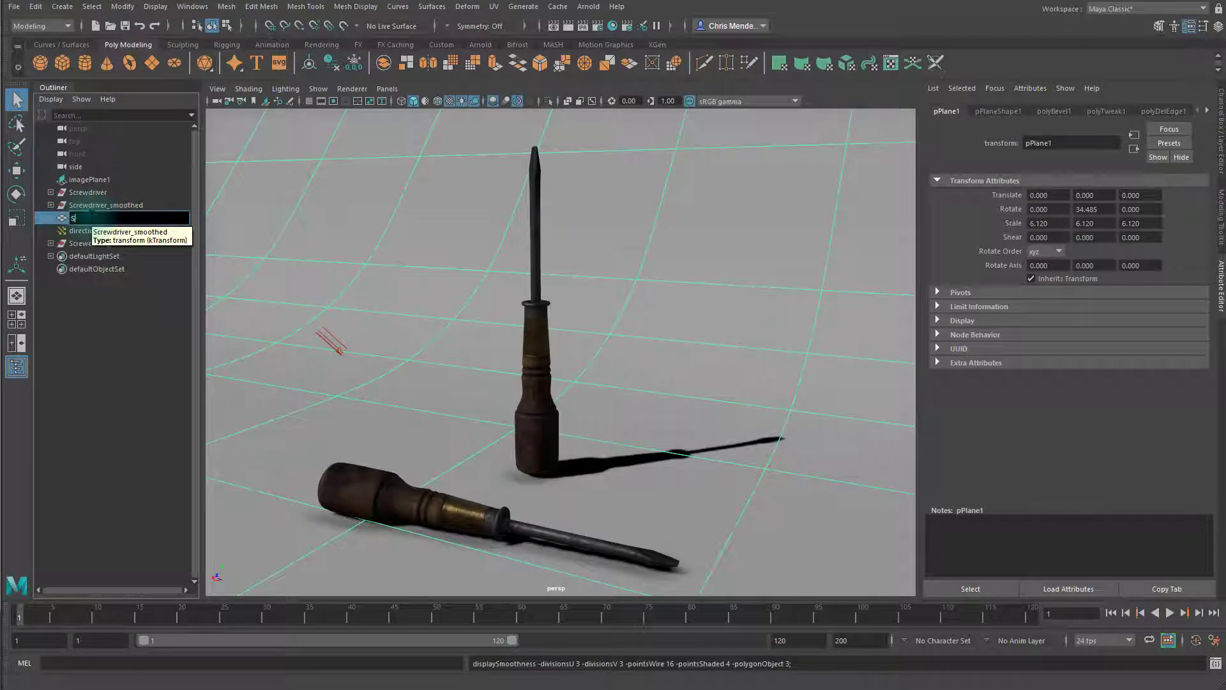
key("Return")
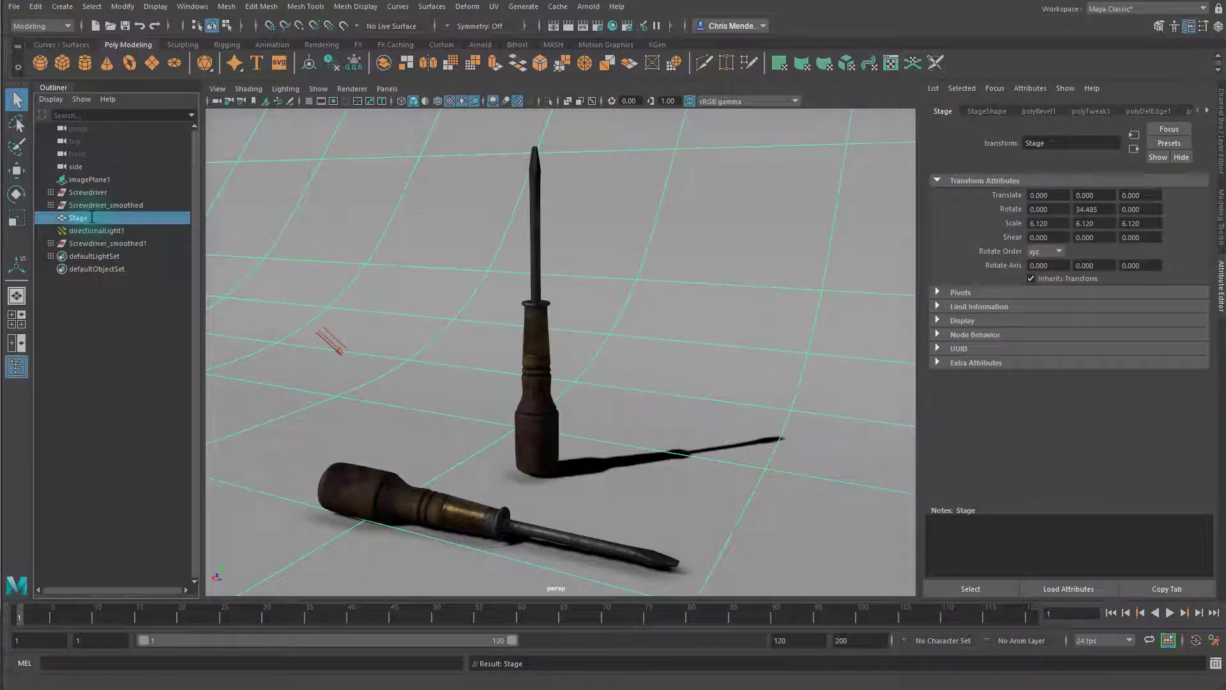
Step: Rename the lying screwdriver group as Screwdriver_smoothed_down and place it directly below Screwdriver_smoothed in the scene list
left_click(108, 243)
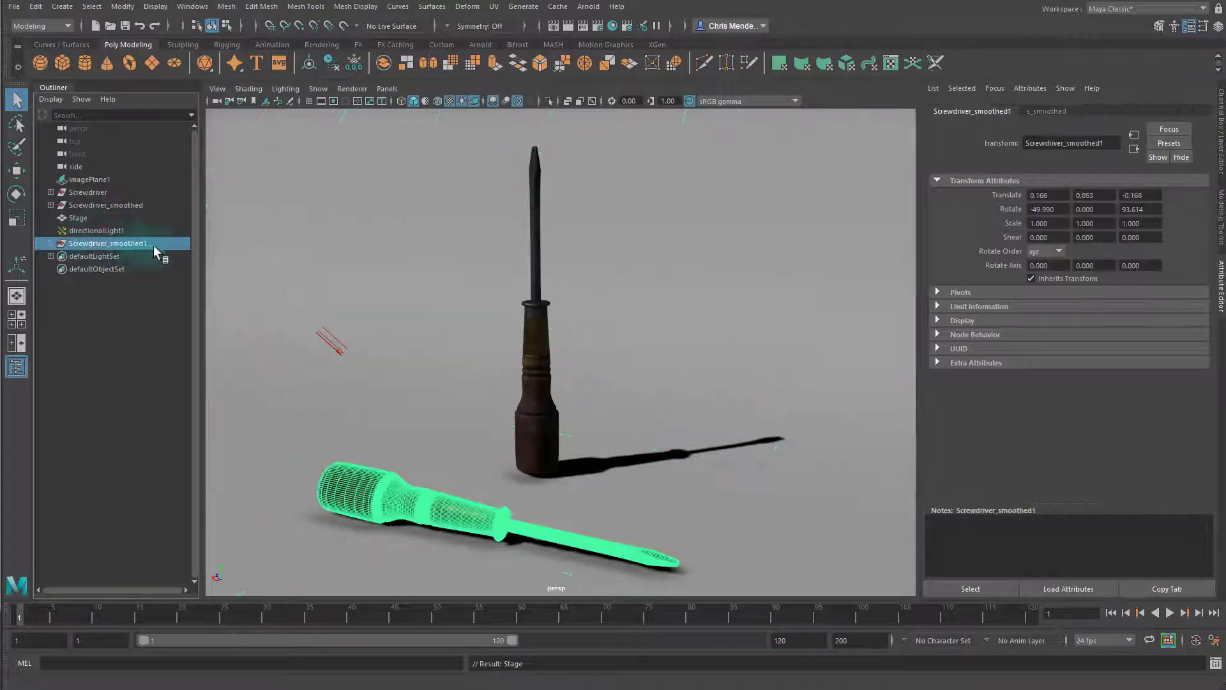
double_click(152, 245)
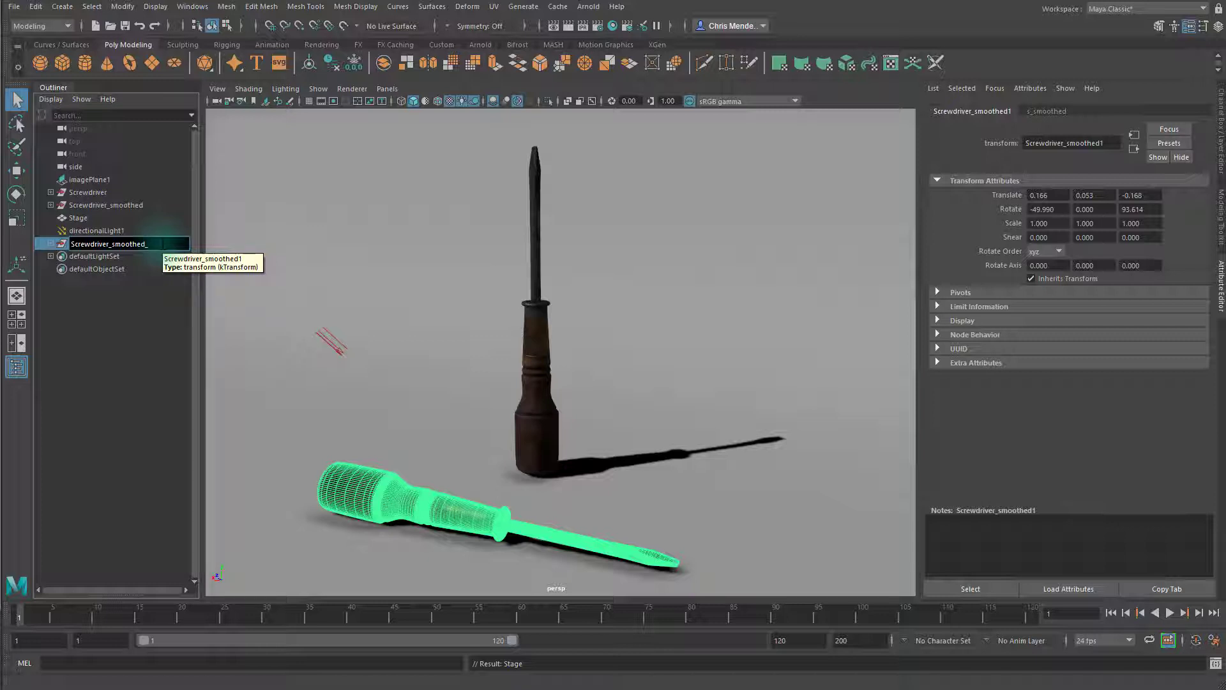
type("_down")
key("Return")
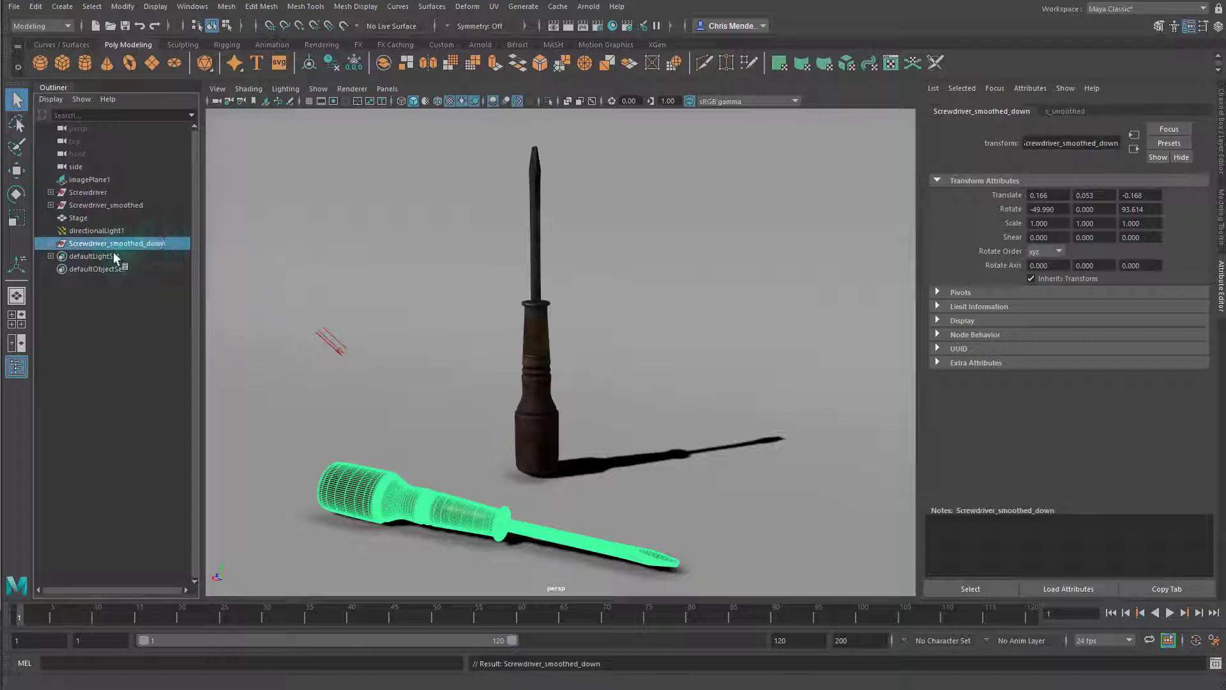
middle_click_drag(83, 247, 86, 212)
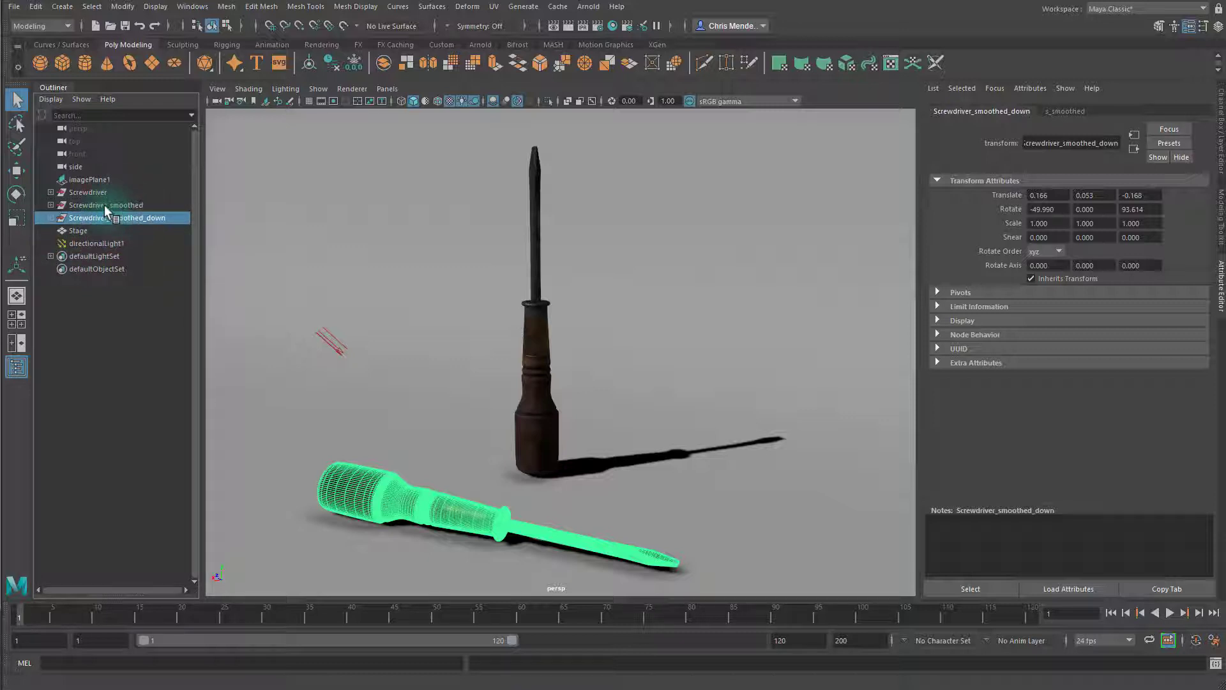
Step: Rename the directional light as keyLight
left_click(79, 181)
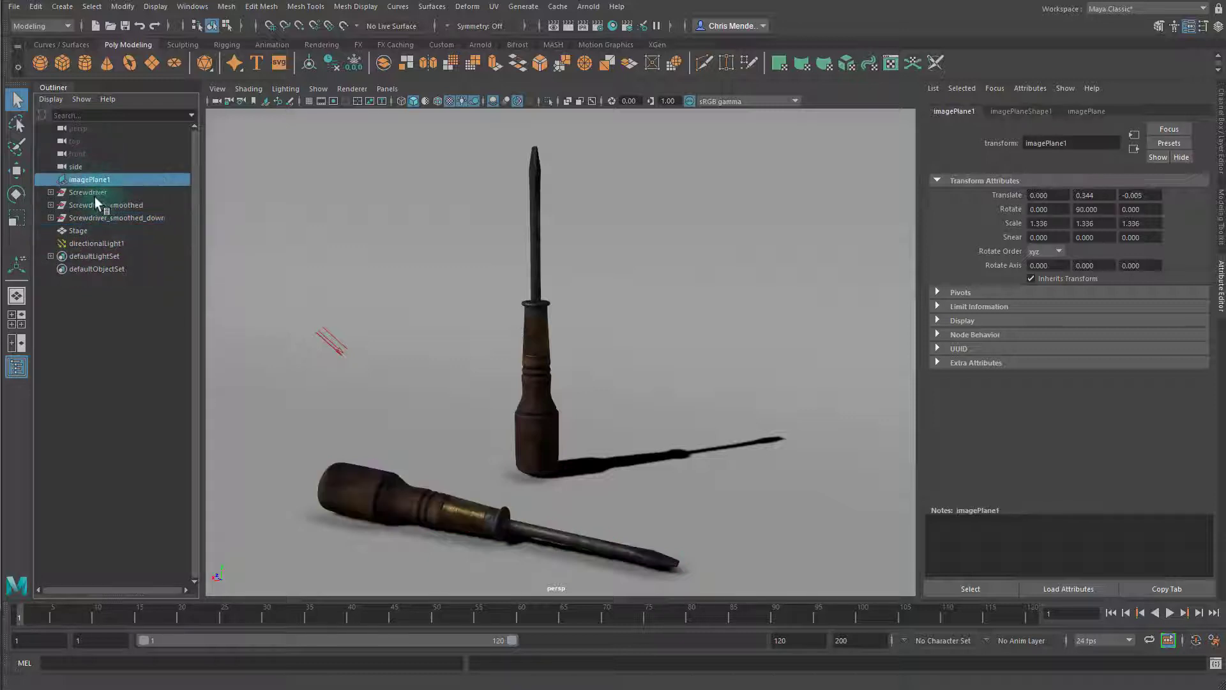
left_click(79, 232)
left_click(104, 243)
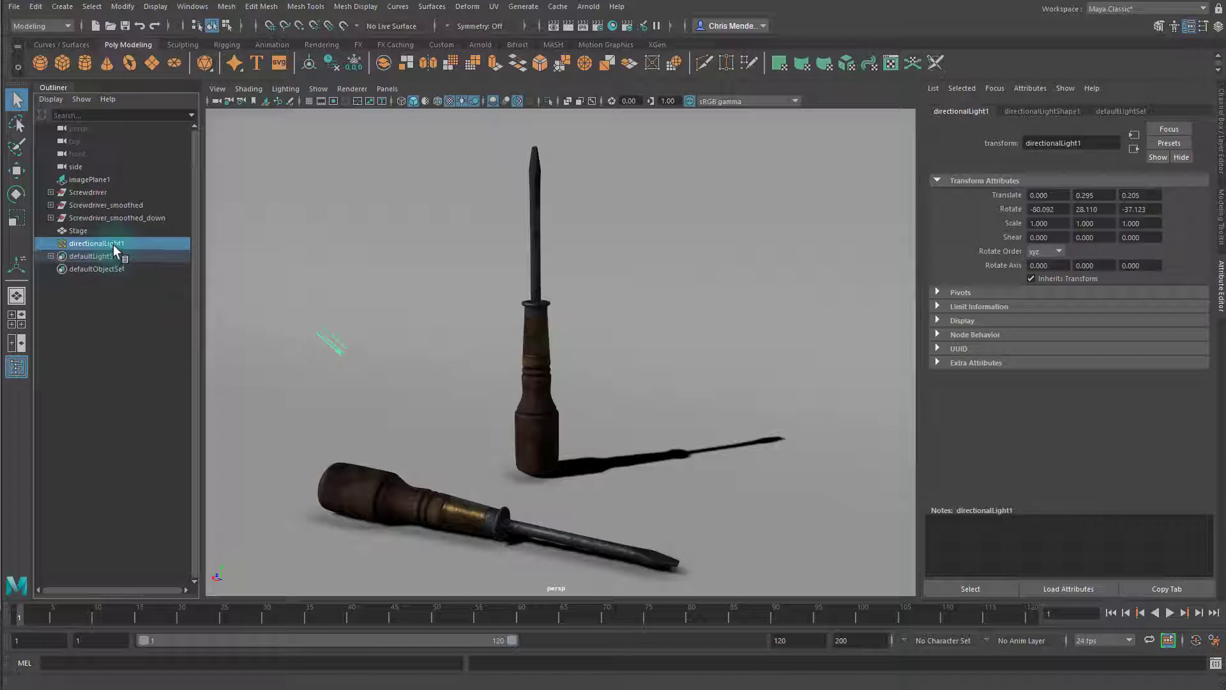
double_click(96, 242)
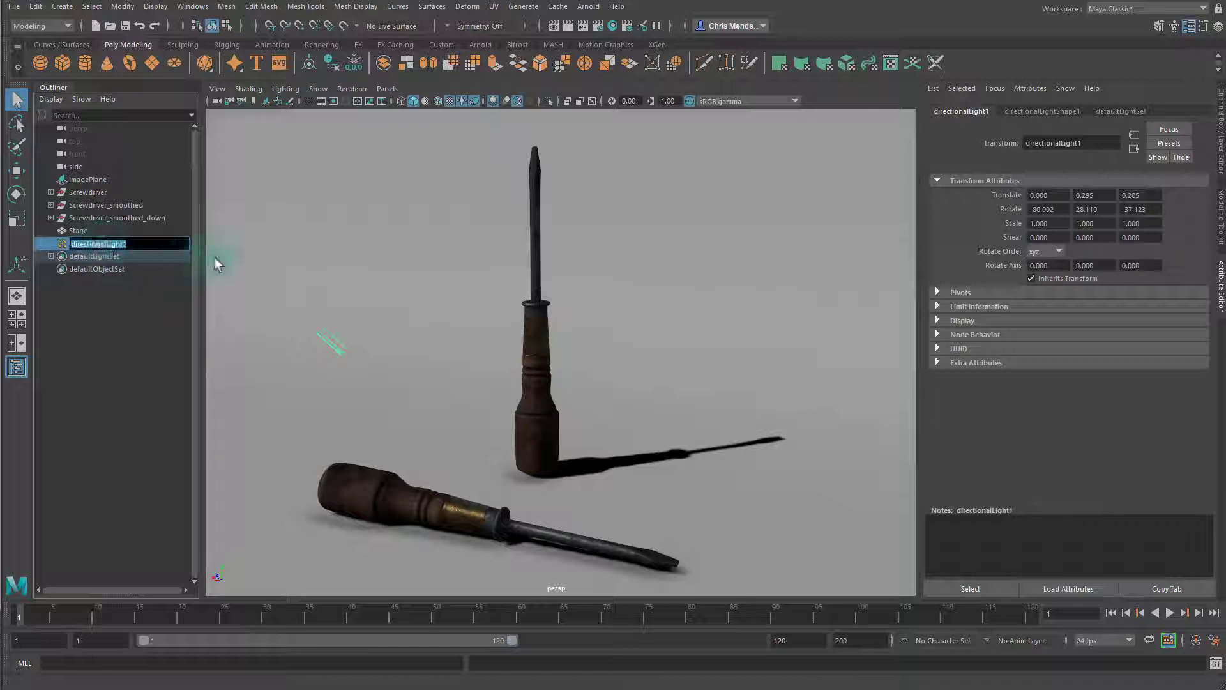
type("keyLight")
key("Return")
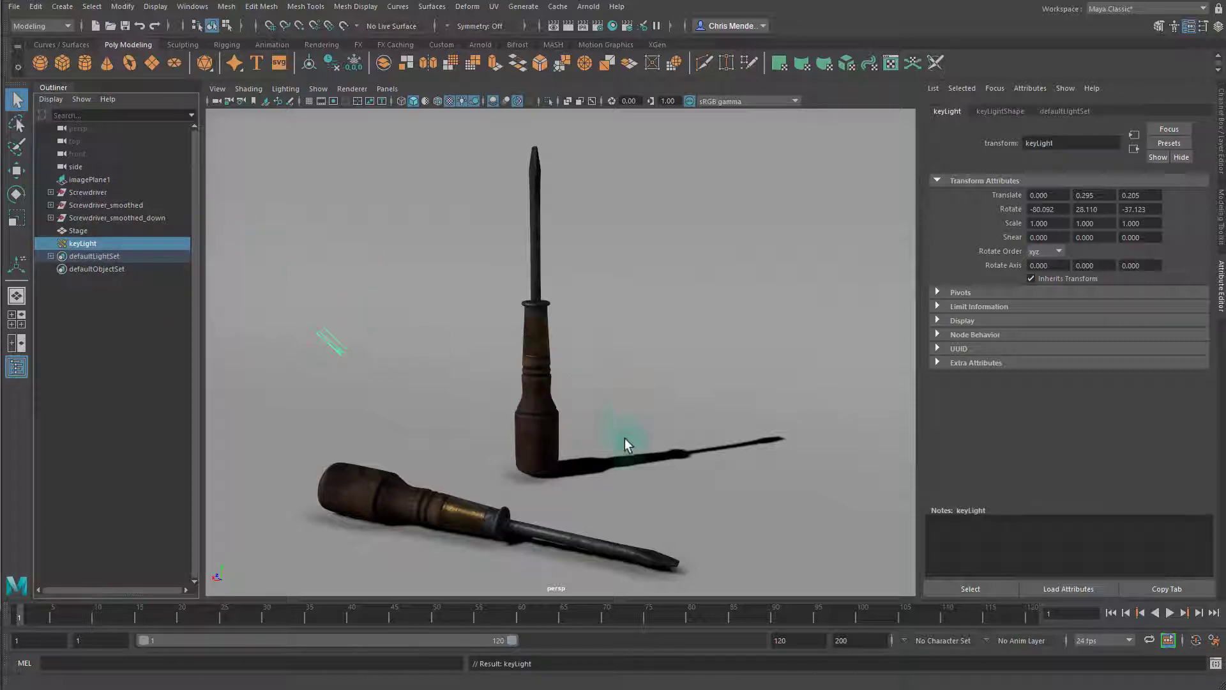
Step: Delete the reference image plane imagePlane1 from the scene
middle_click_drag(608, 441, 632, 433, "alt")
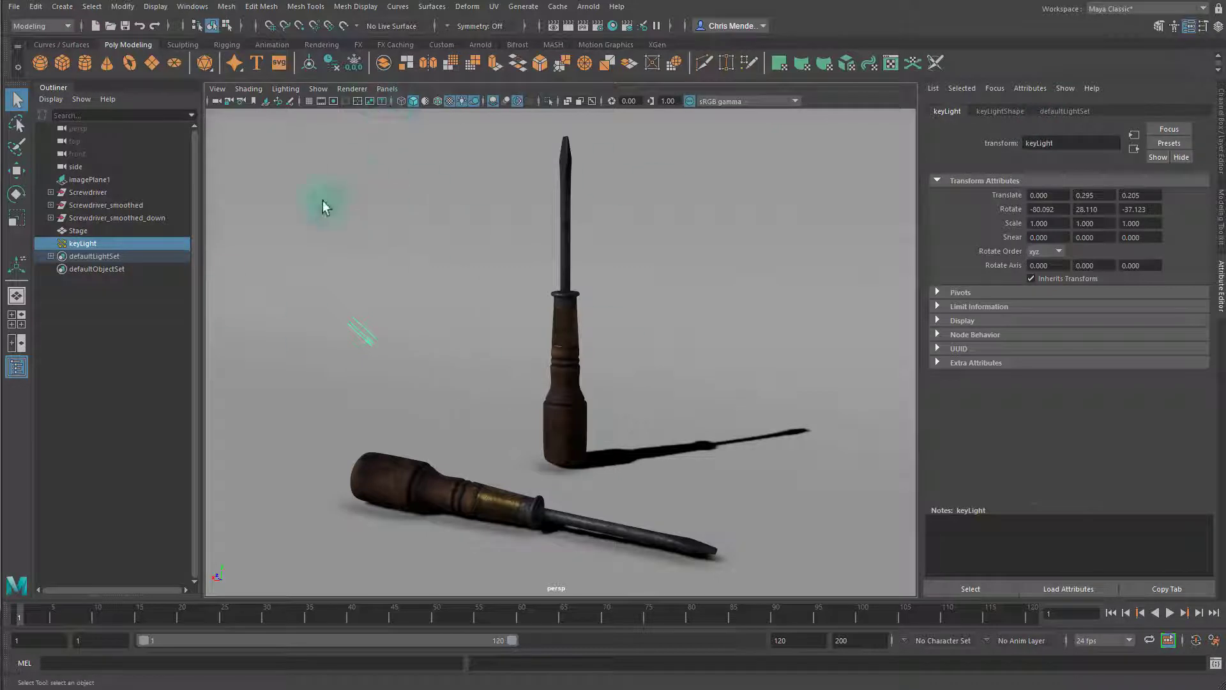
left_click_drag(90, 234, 110, 183)
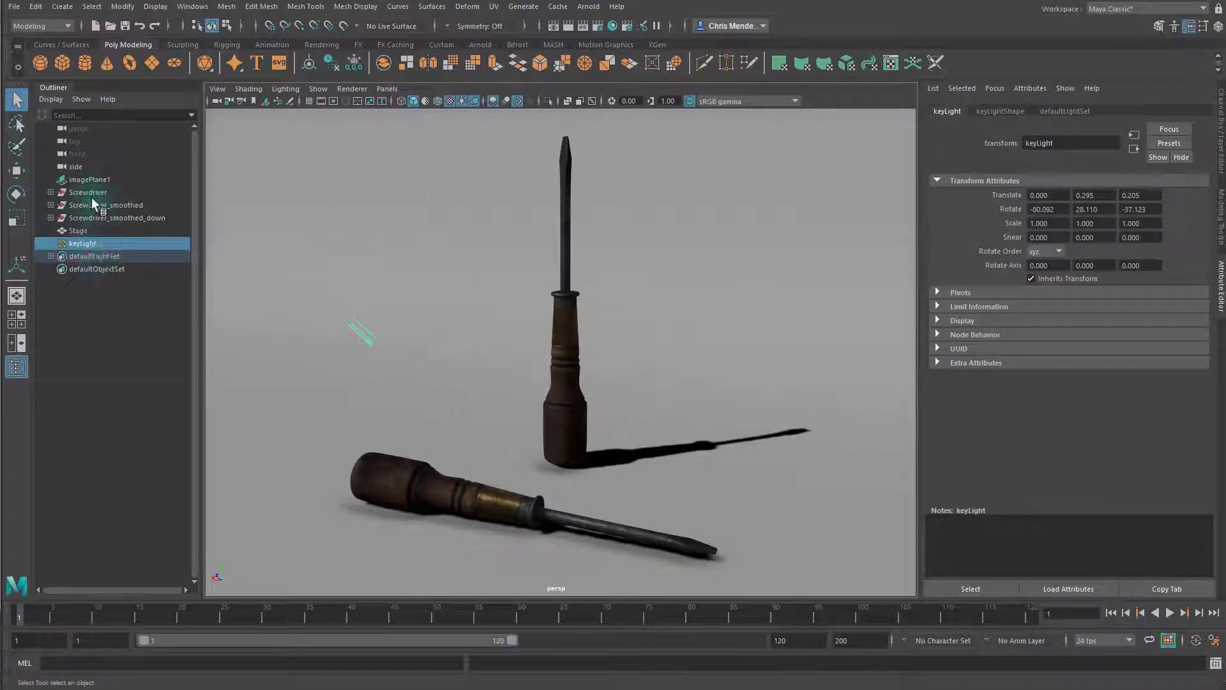
left_click_drag(101, 182, 139, 235)
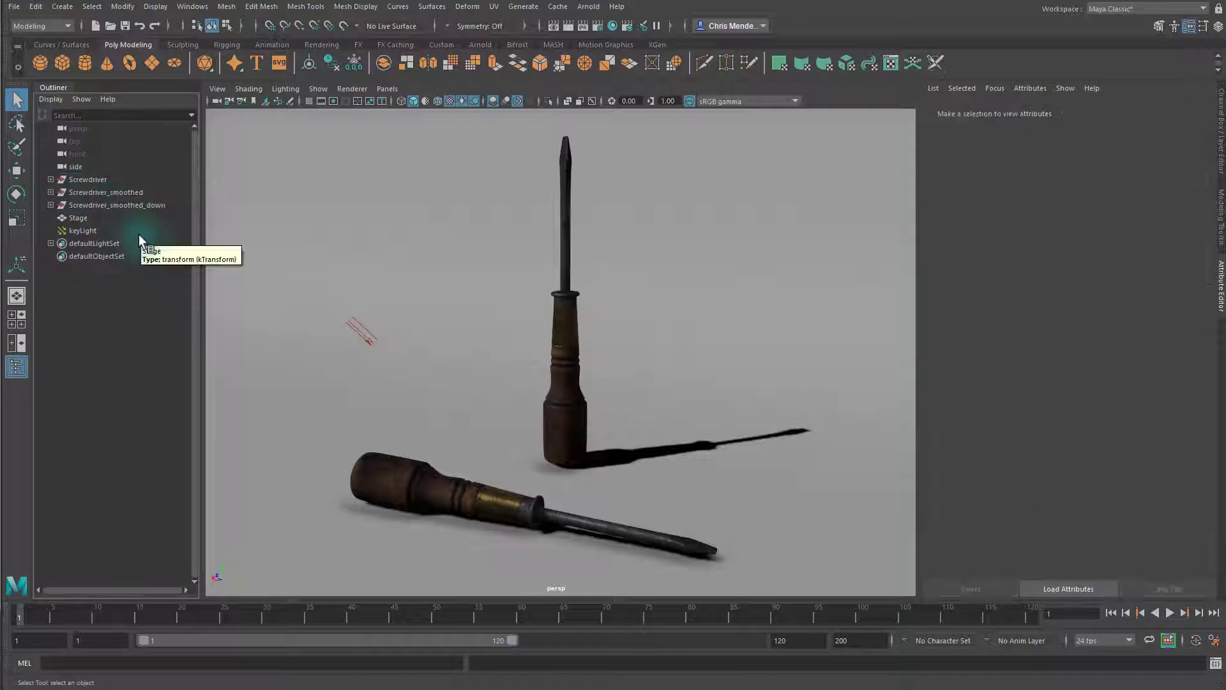
Step: Select the standing screwdriver group and check the contents of the s_smoothed and s_unsmoothed display layers by toggling their visibility
left_click(580, 423)
left_click(418, 475)
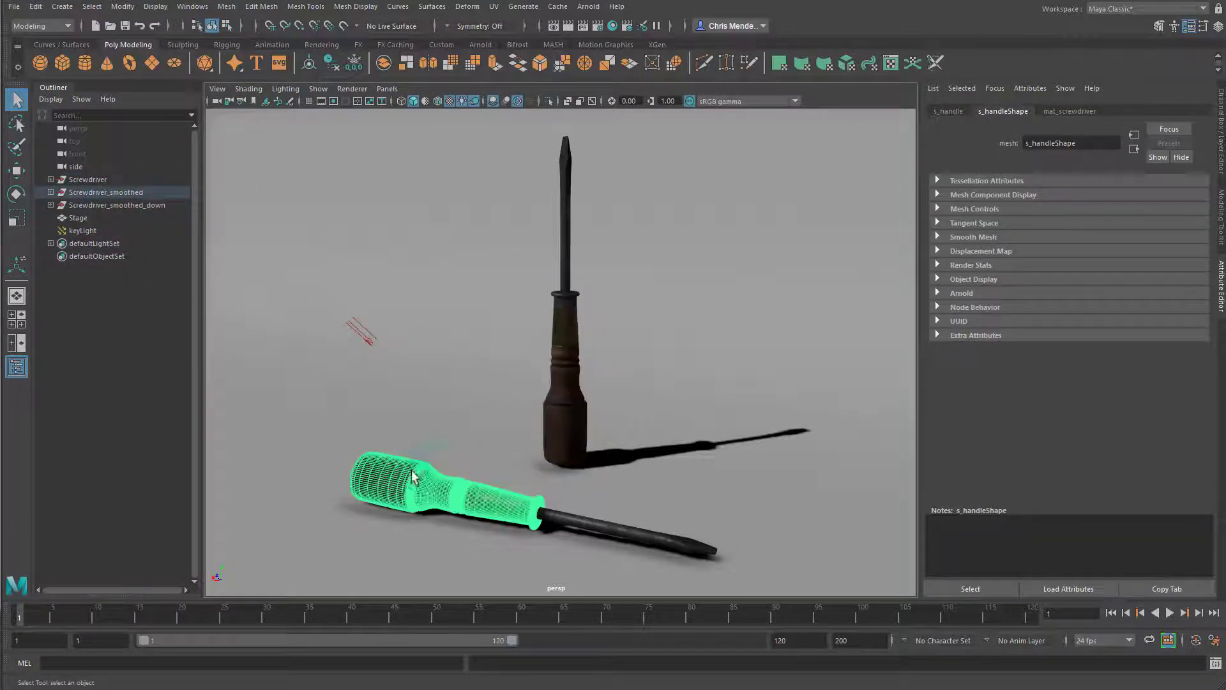
left_click(97, 194)
left_click(1219, 126)
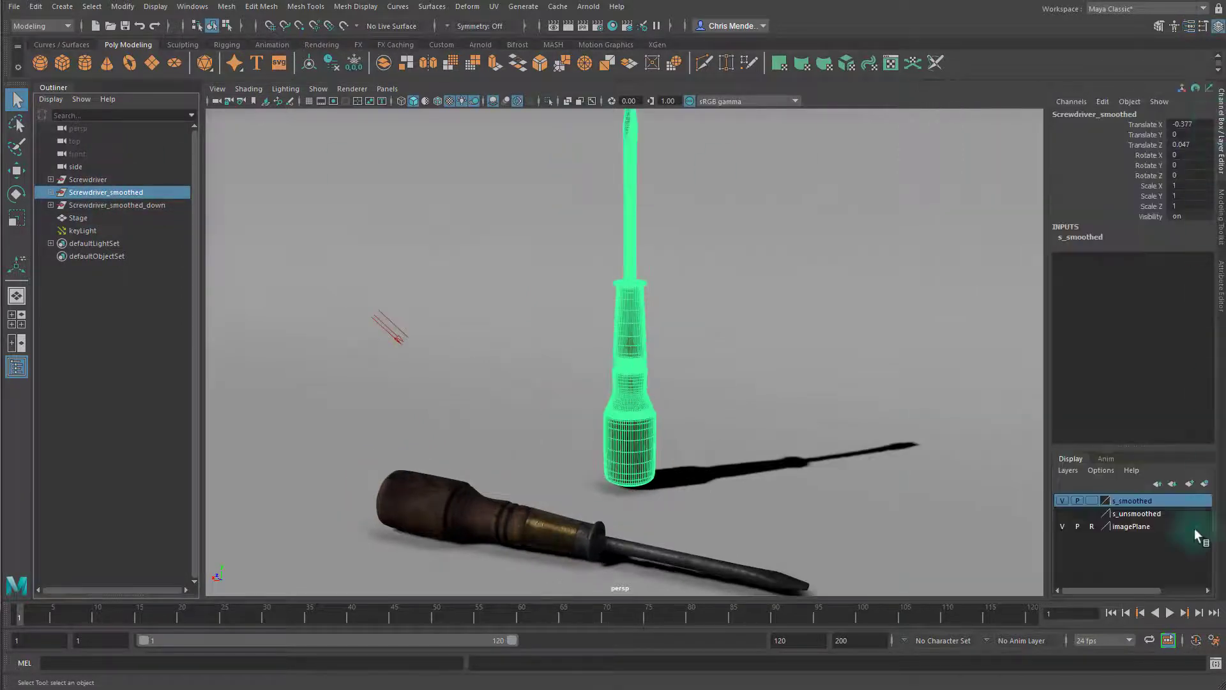
left_click(1060, 501)
left_click(1061, 500)
left_click(1060, 500)
left_click(1061, 502)
left_click(1060, 502)
left_click(1062, 511)
left_click(1063, 509)
left_click(1062, 509)
left_click(1062, 510)
left_click(1062, 501)
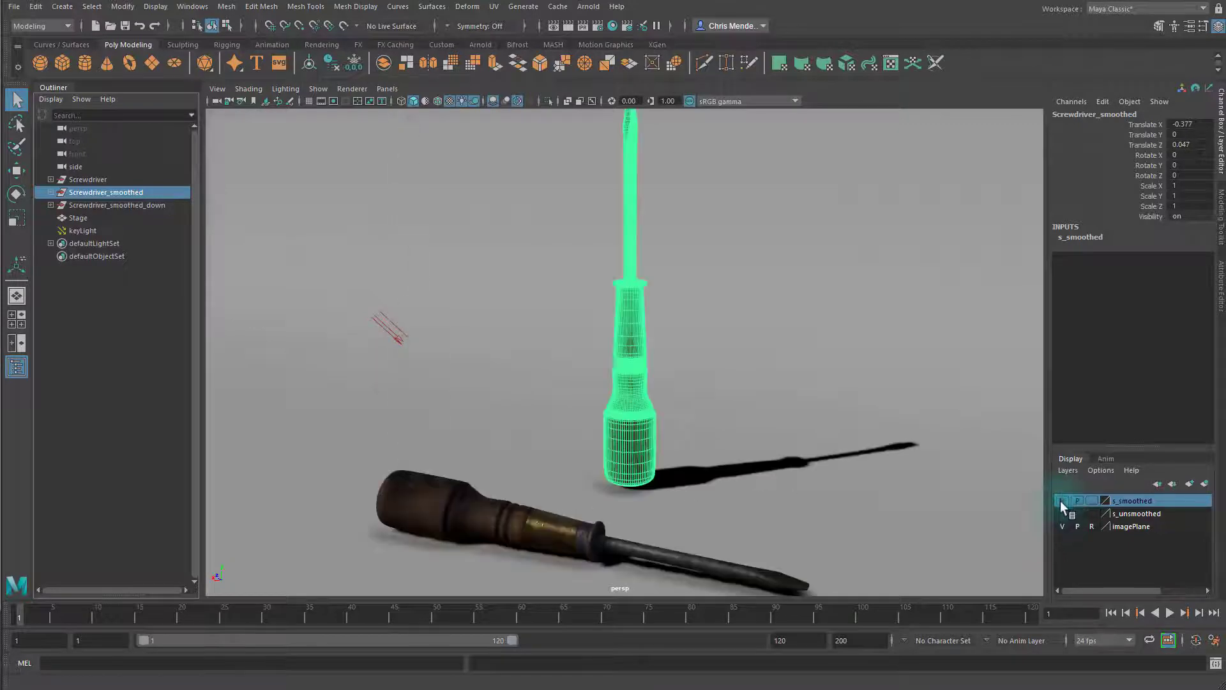
Step: Delete the imagePlane display layer
left_click(1137, 526)
right_click(1135, 529)
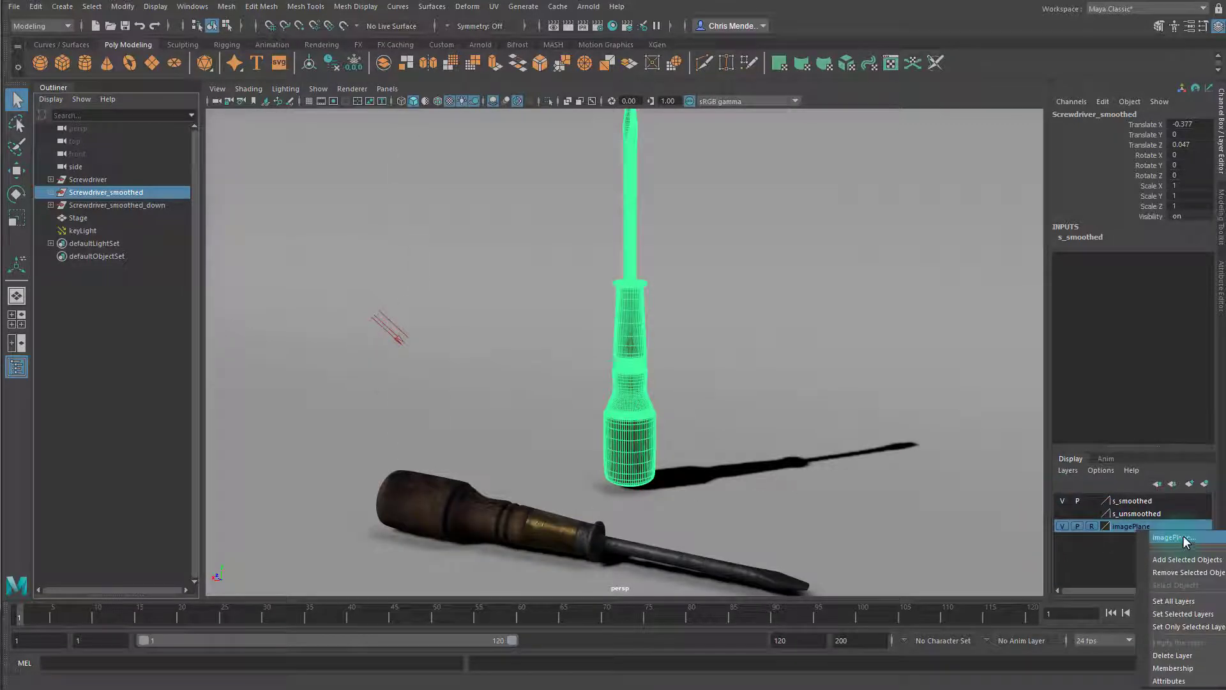
left_click(1185, 655)
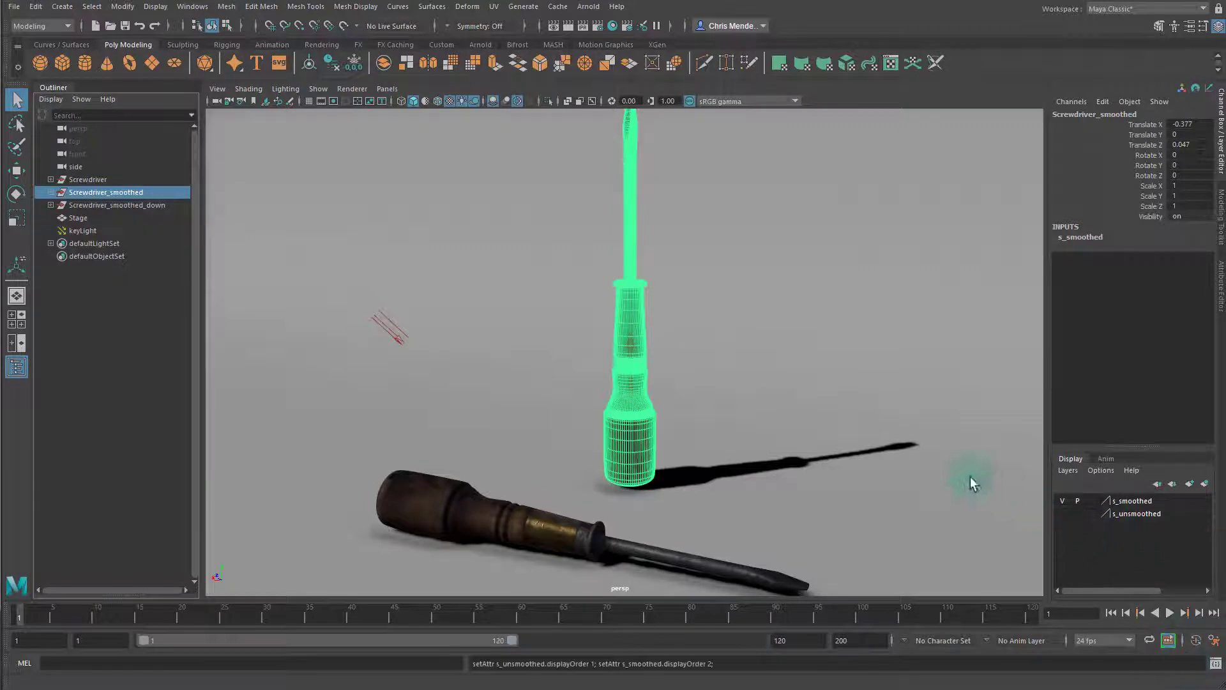
Step: Check the scene's materials in the Hypershade for unused ones and close the window
left_click(799, 250)
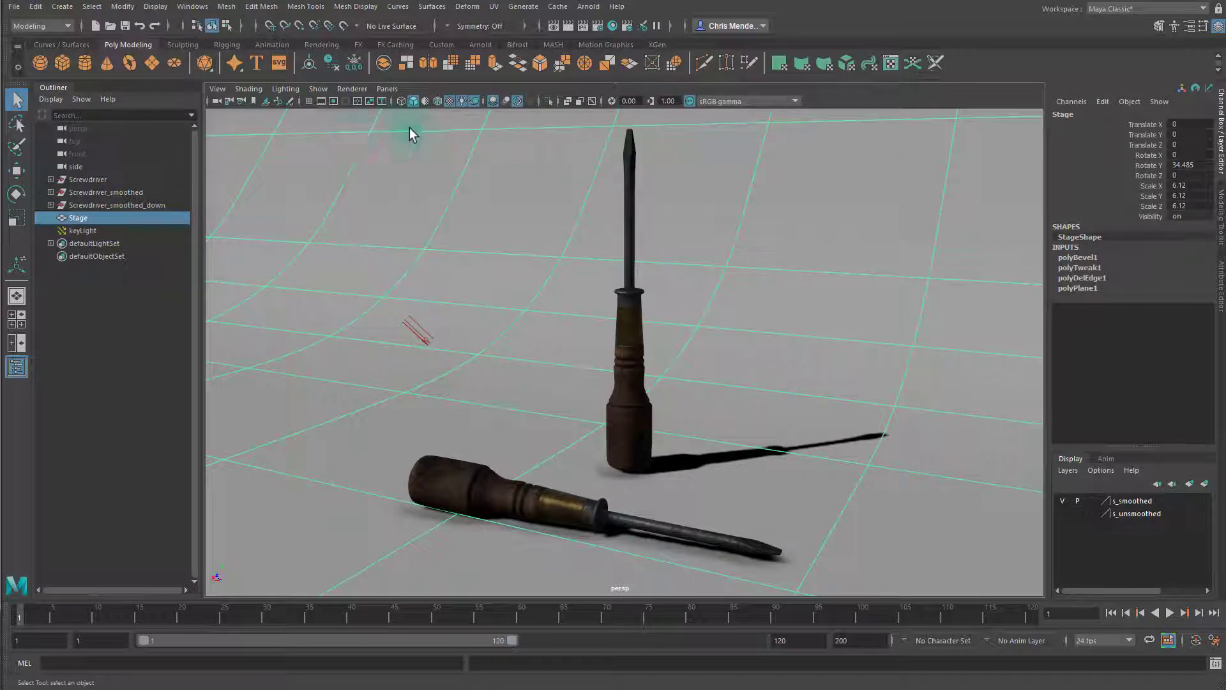
left_click(615, 26)
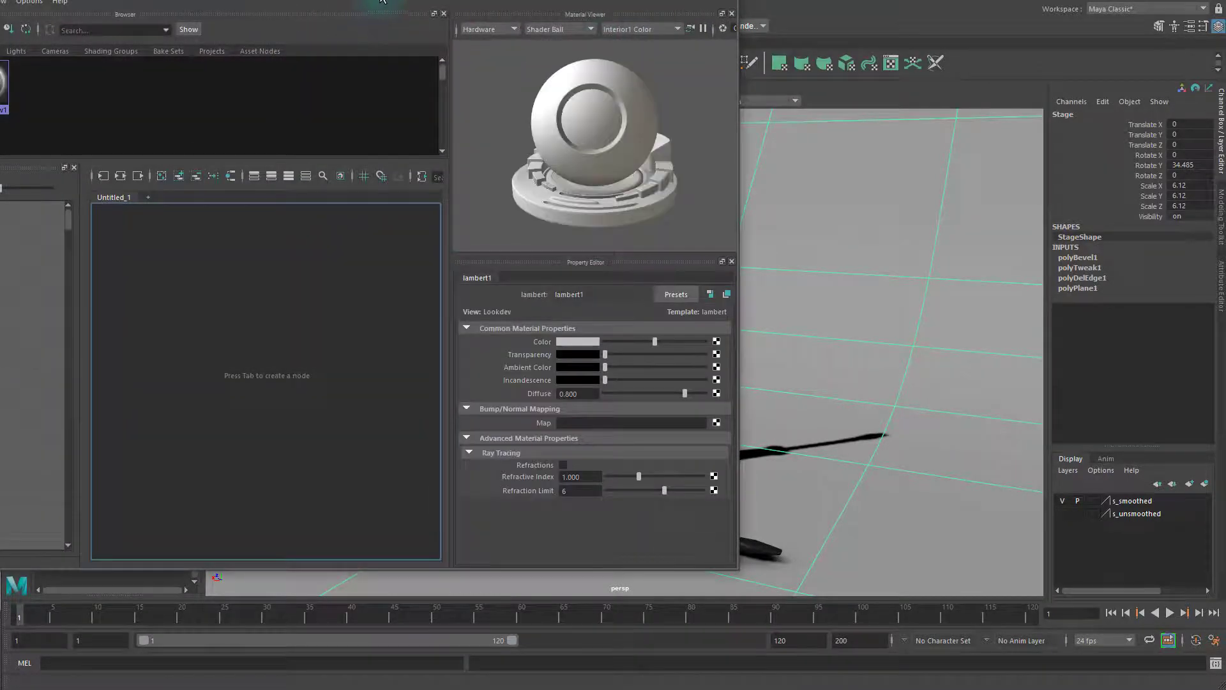
left_click_drag(456, 1, 616, 106)
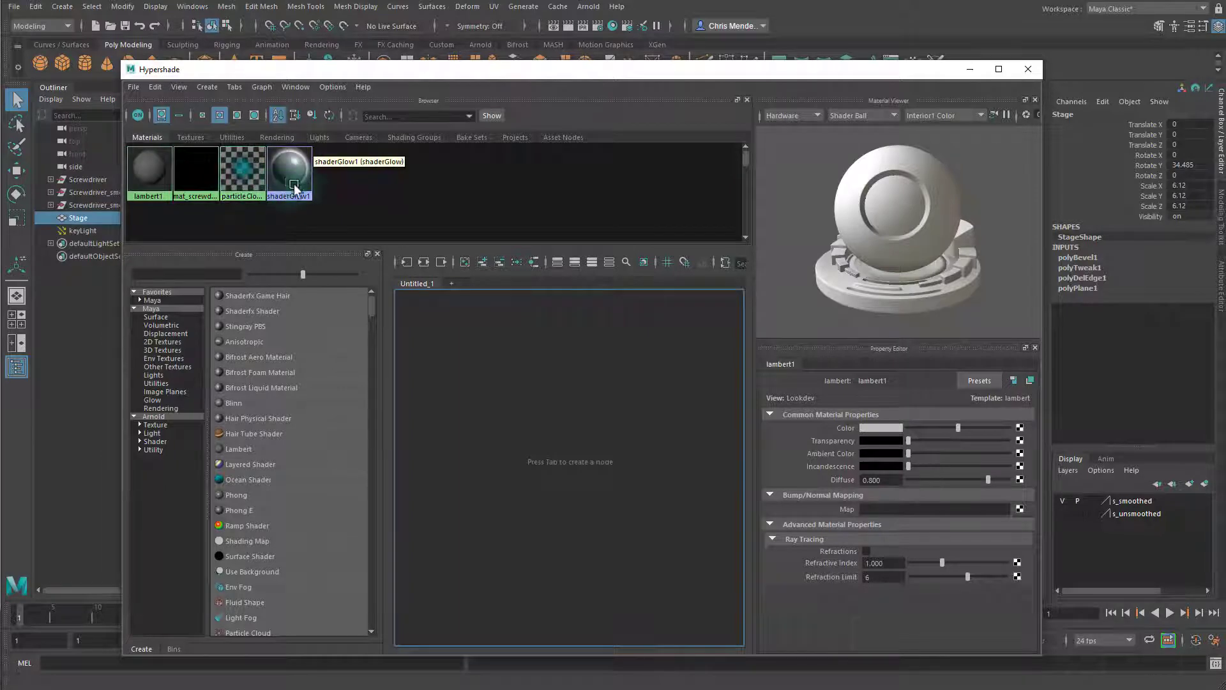
left_click(436, 203)
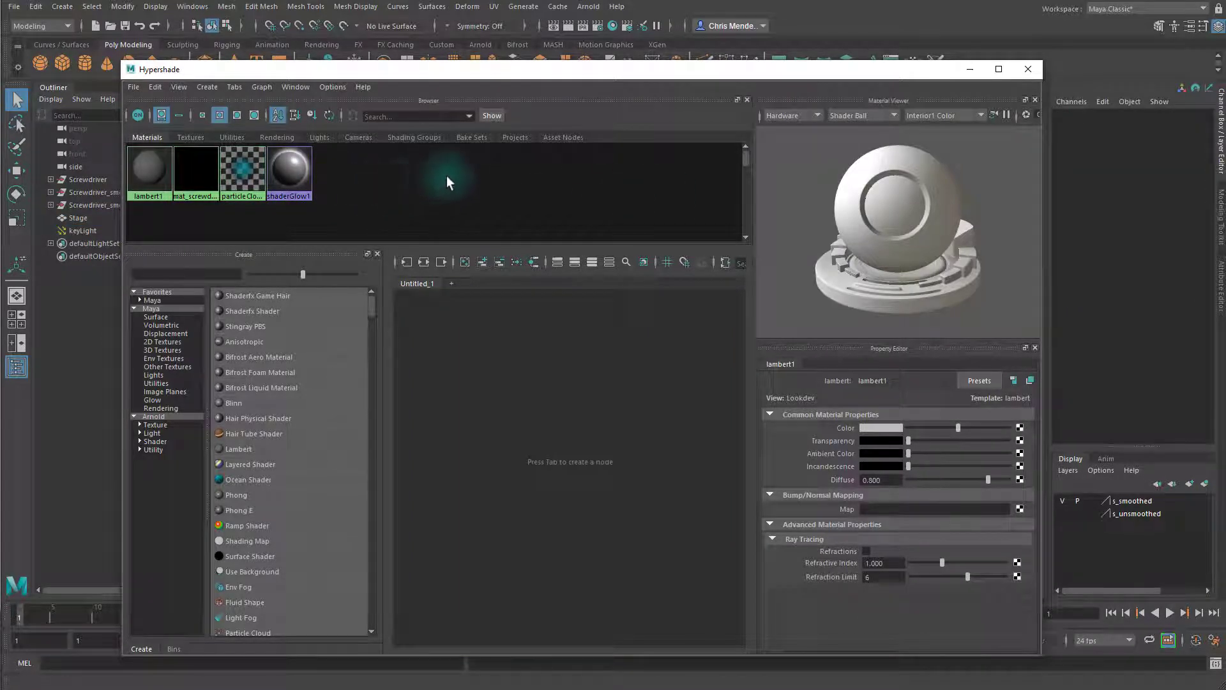
left_click(1027, 69)
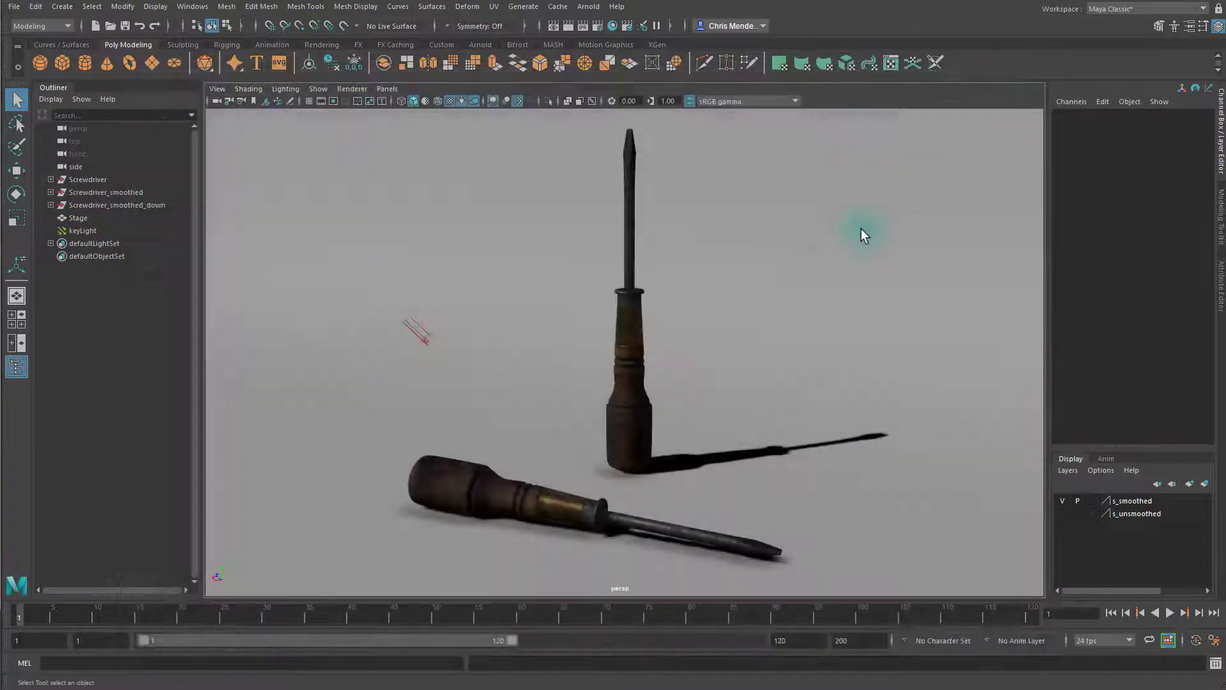
Step: Delete the construction history of all objects in the scene
left_click(35, 12)
mouse_move(73, 163)
left_click(245, 184)
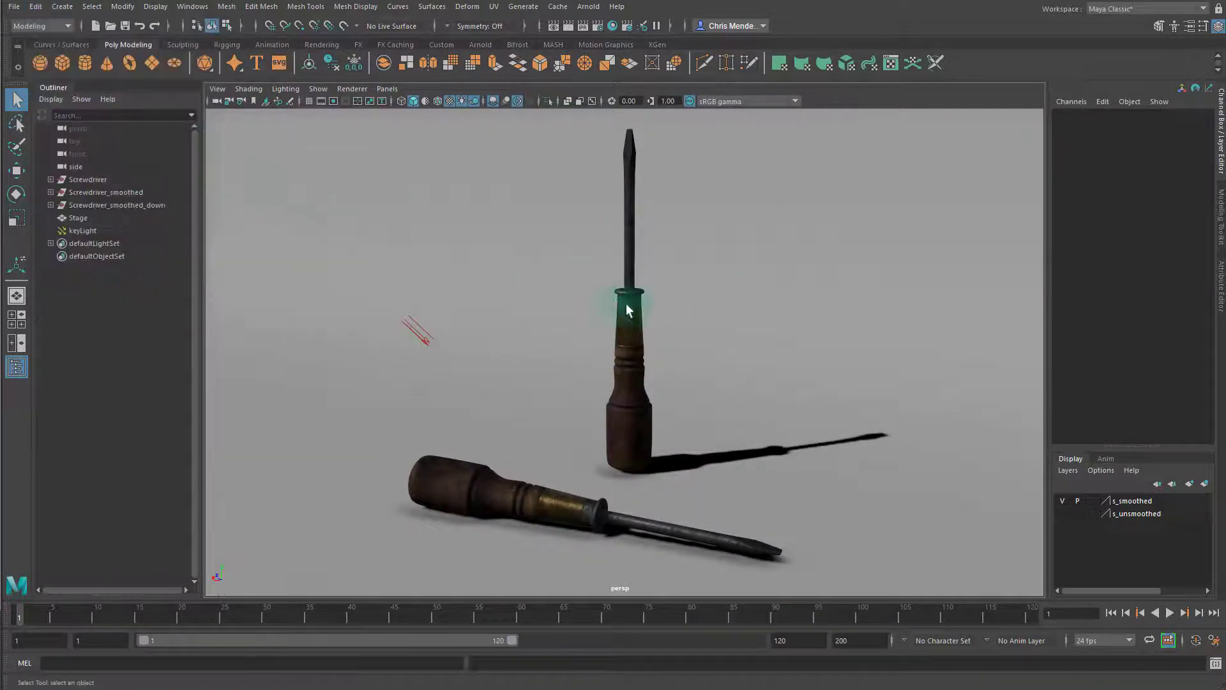
Step: Select the Stage and set the Move tool's axis orientation to Object
mouse_move(734, 361)
left_mouse_down("alt")
mouse_move(745, 374)
mouse_move(810, 366)
mouse_move(737, 362)
left_mouse_up("alt")
middle_click_drag(736, 362, 824, 358, "alt")
left_click_drag(824, 359, 822, 382, "alt")
middle_click_drag(822, 382, 747, 383, "alt")
mouse_move(747, 383)
right_mouse_down("alt")
mouse_move(860, 416)
mouse_move(736, 376)
right_mouse_up("alt")
left_click(519, 246)
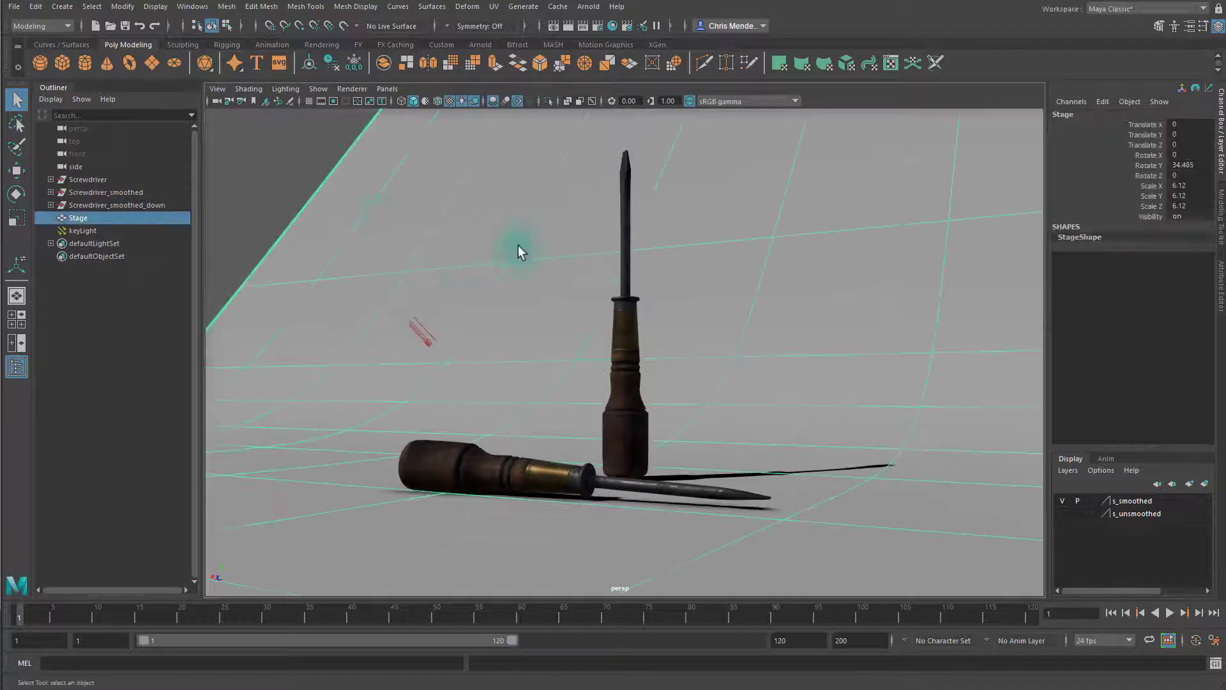
key("w")
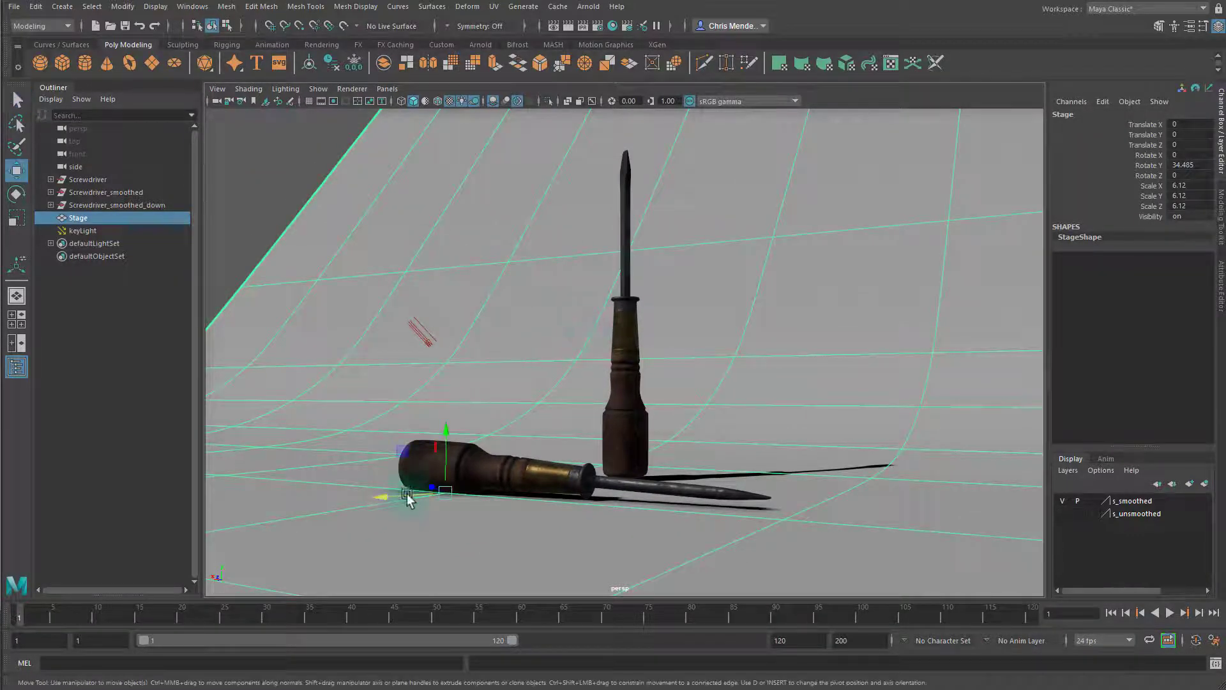
mouse_move(406, 498)
left_mouse_down()
mouse_move(328, 495)
mouse_move(396, 497)
left_mouse_up()
mouse_move(509, 508)
left_mouse_down("alt")
mouse_move(511, 534)
mouse_move(502, 523)
left_mouse_up("alt")
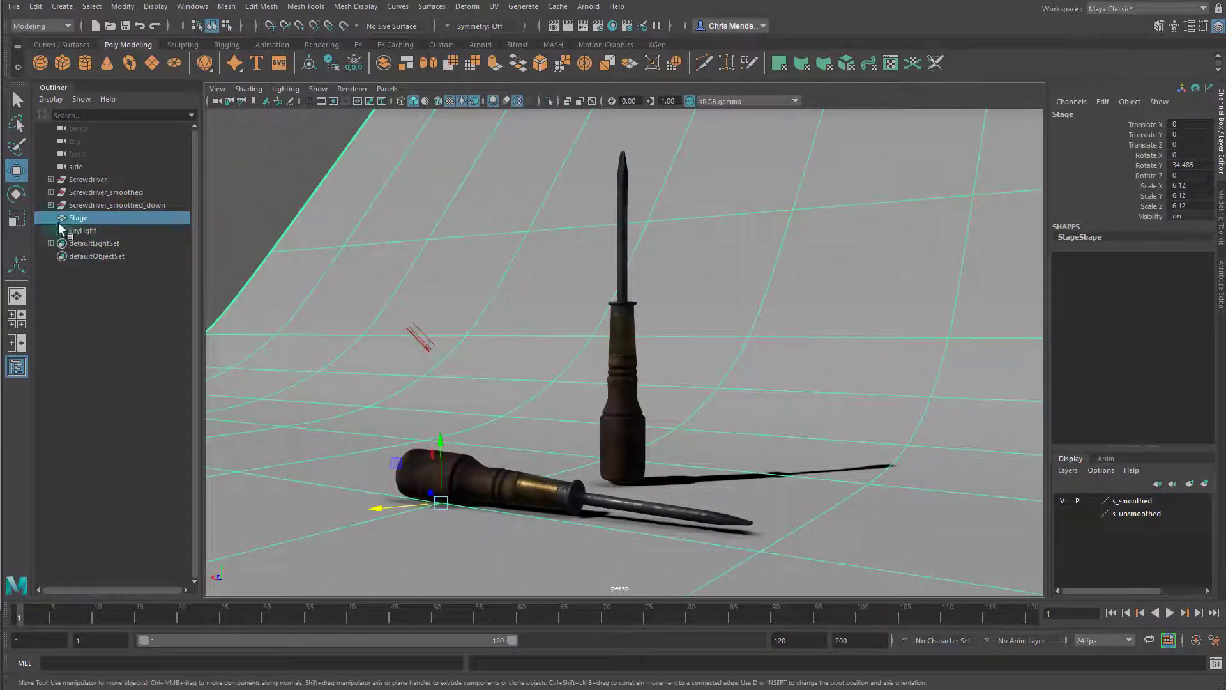
double_click(23, 173)
left_click(56, 119)
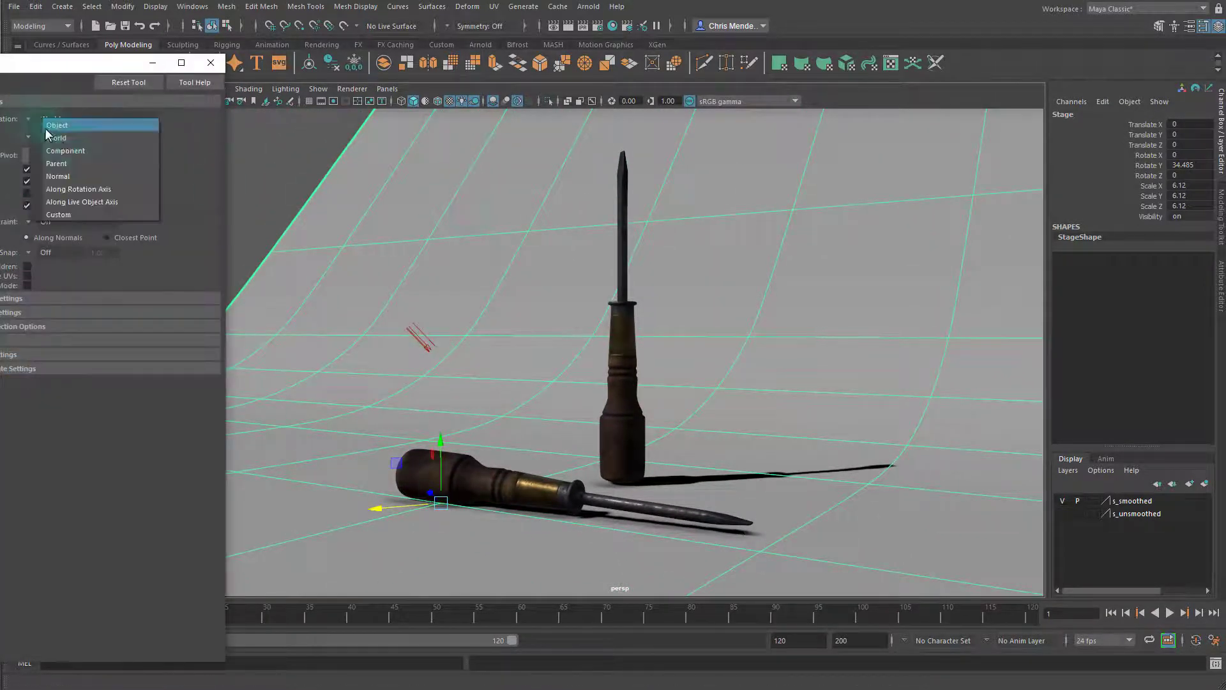
left_click(74, 135)
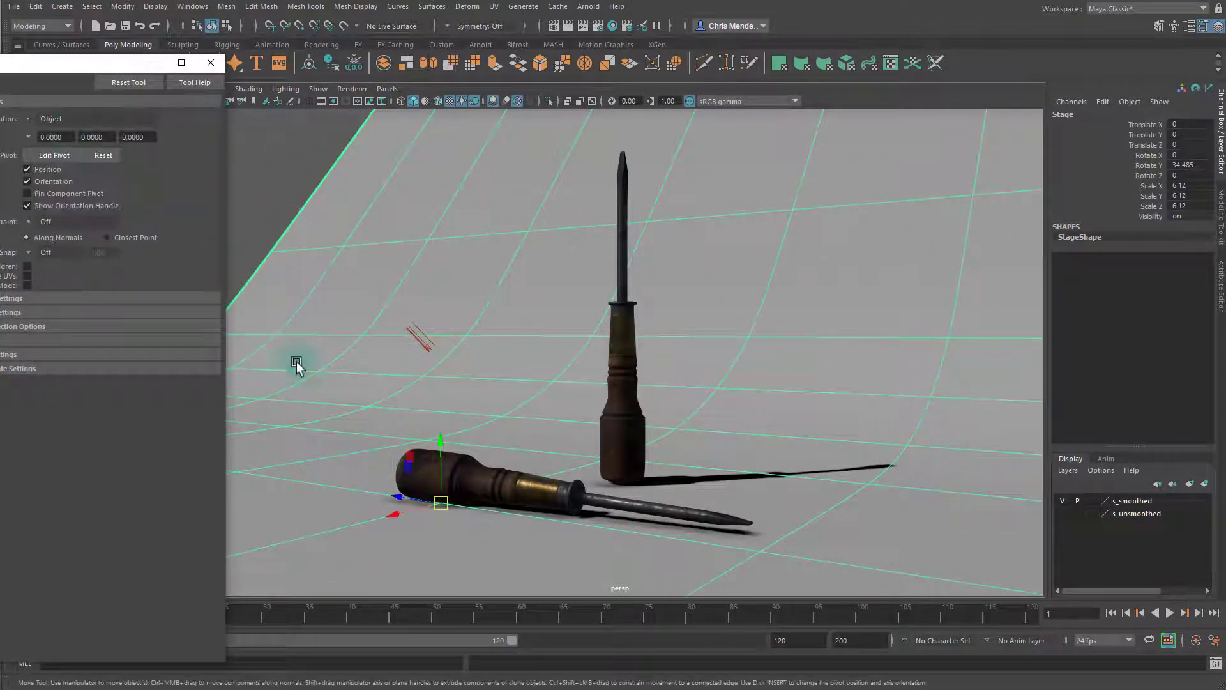
left_click(211, 62)
Step: Move the Stage along its own axes to about 0.287 in X and 0.418 in Z
left_click_drag(462, 523, 377, 503)
middle_click_drag(423, 498, 387, 465, "alt")
right_click_drag(387, 465, 395, 464, "alt")
middle_click_drag(403, 436, 399, 468, "alt")
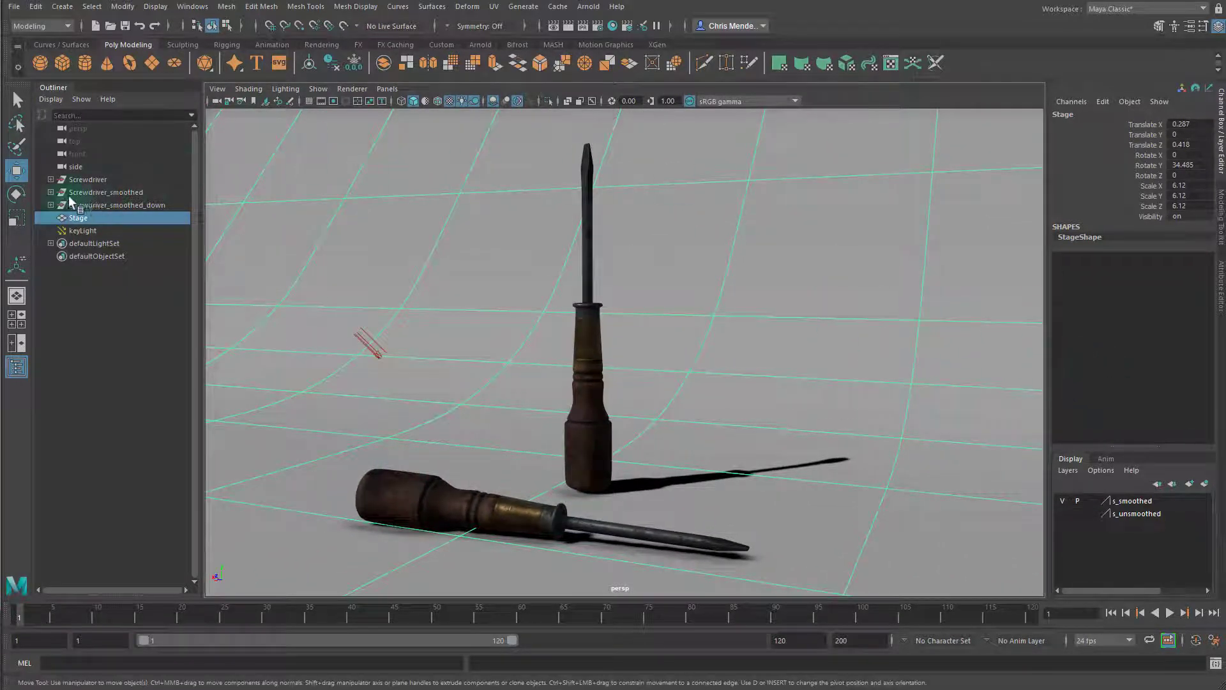
Step: Align the Move tool to the world axes and lower the keyLight to -0.641 in Y, beneath the stage
left_click(96, 179)
left_click(93, 167)
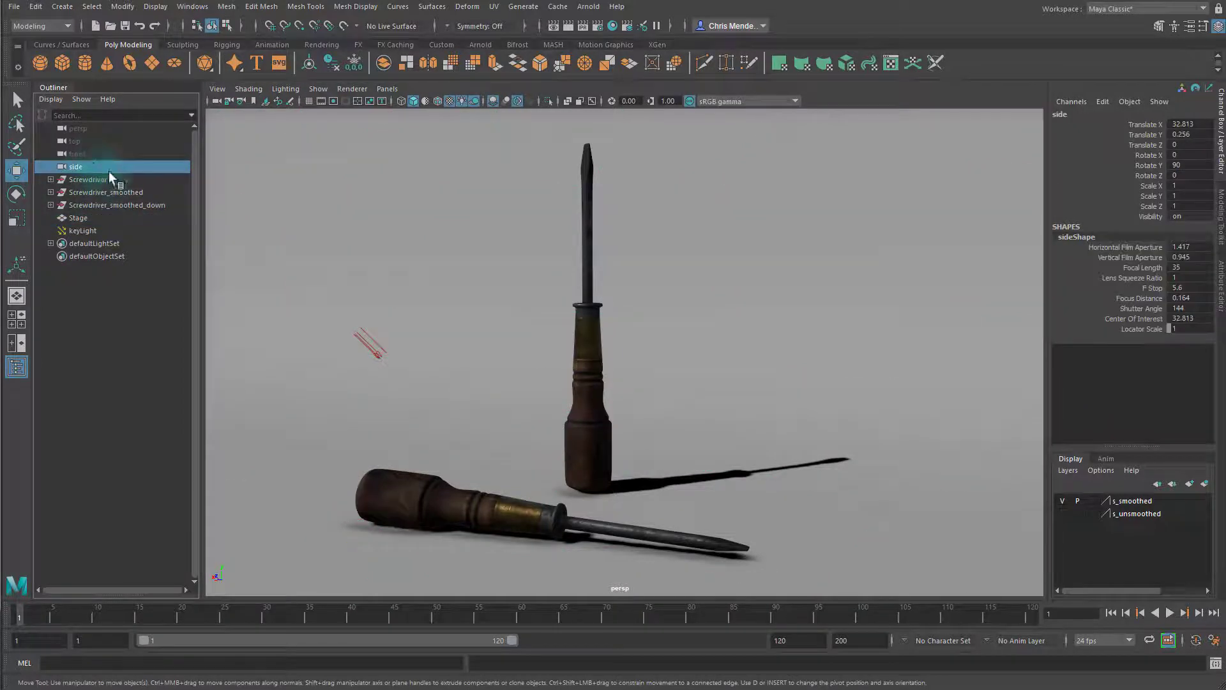
left_click(372, 342)
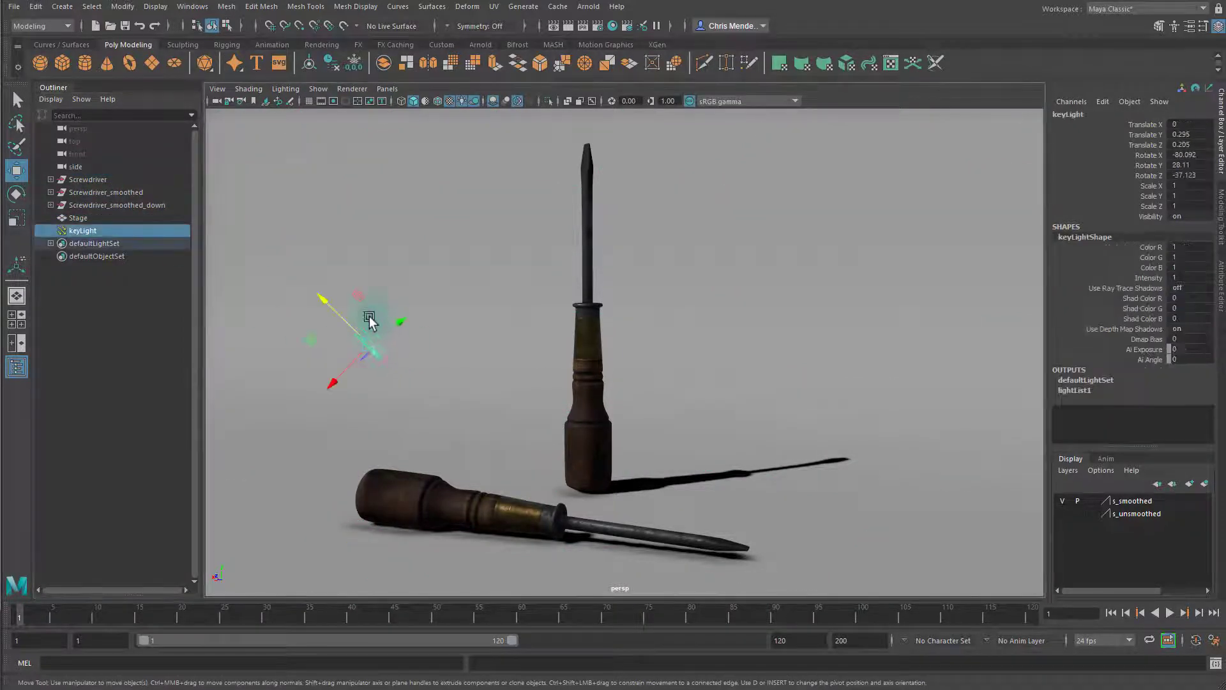
double_click(17, 169)
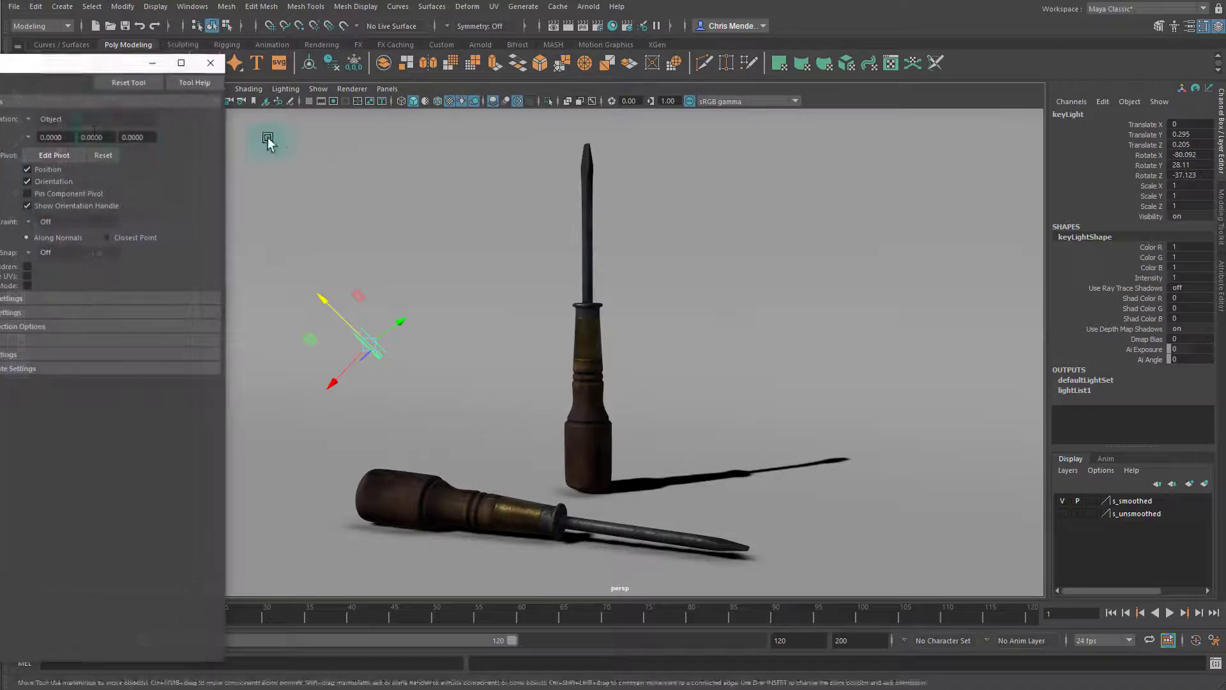
left_click(27, 120)
left_click(52, 130)
left_click(26, 121)
left_click(54, 144)
left_click(211, 63)
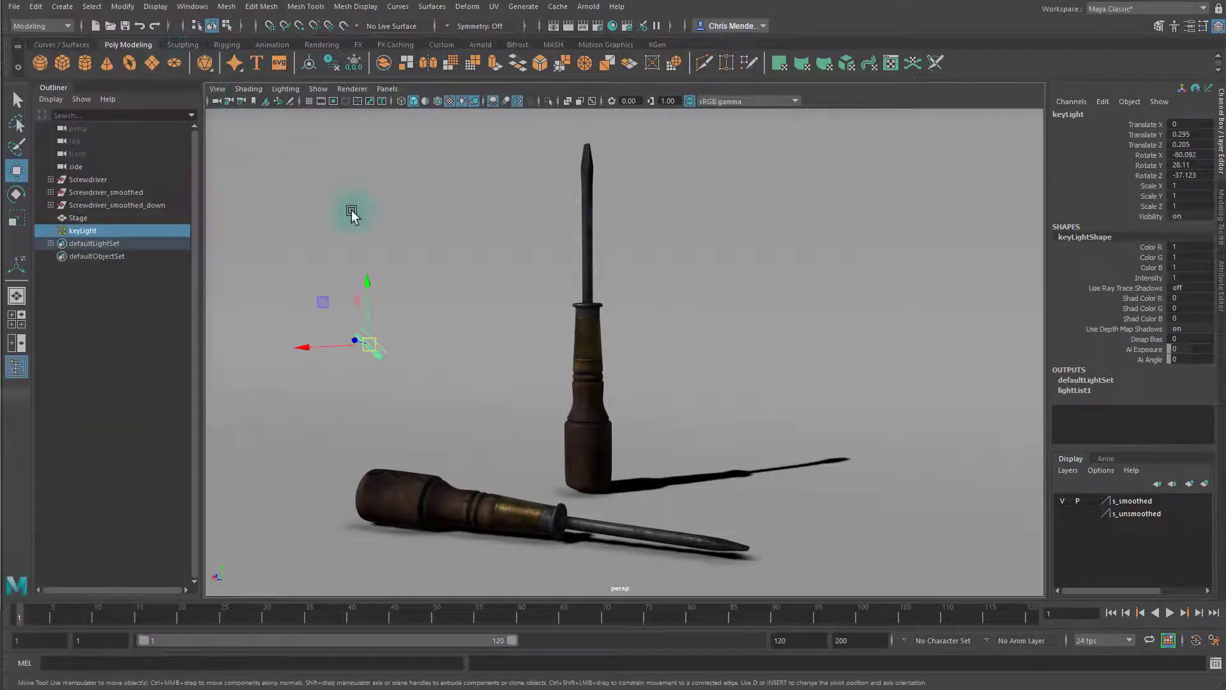
left_click_drag(366, 284, 402, 511)
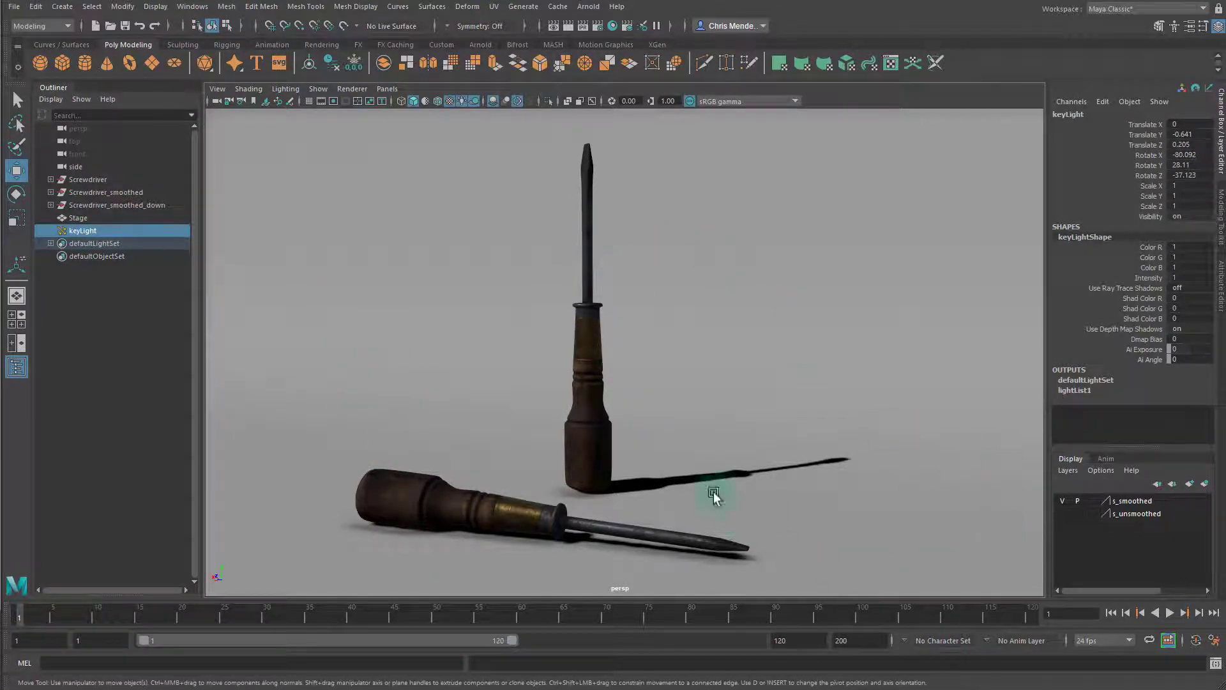
Step: Delete the construction history of all scene objects again and clear the selection
left_click(33, 7)
mouse_move(128, 157)
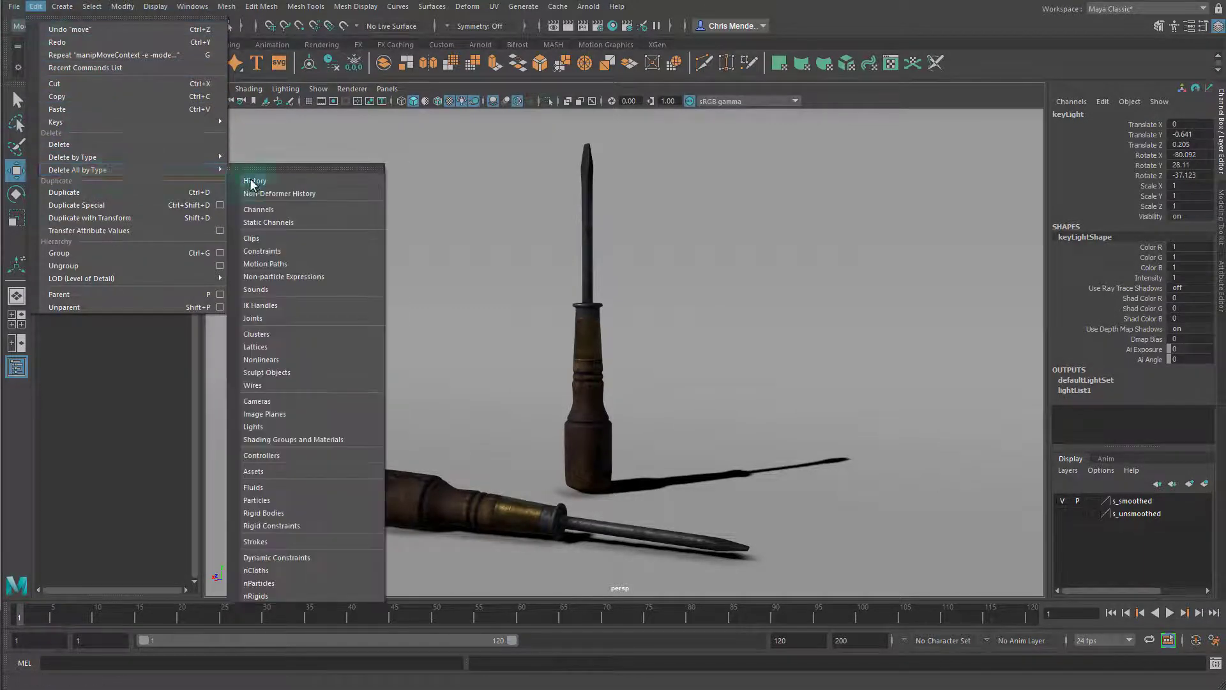
left_click(266, 180)
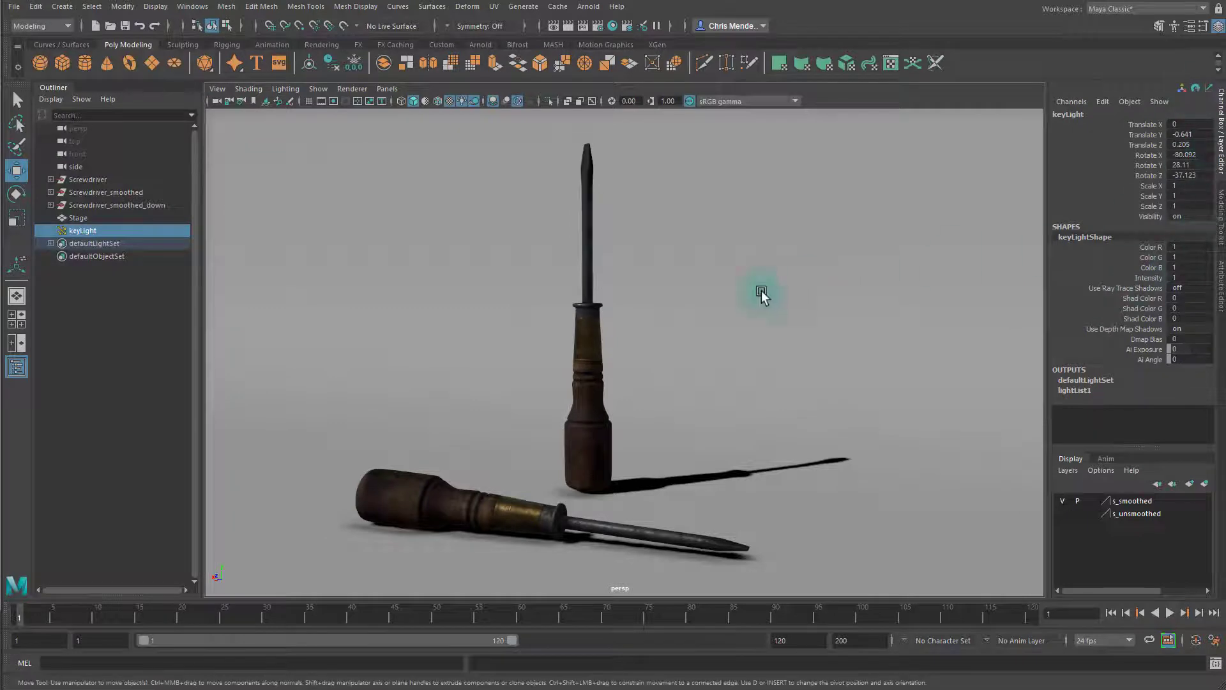
left_click(442, 260)
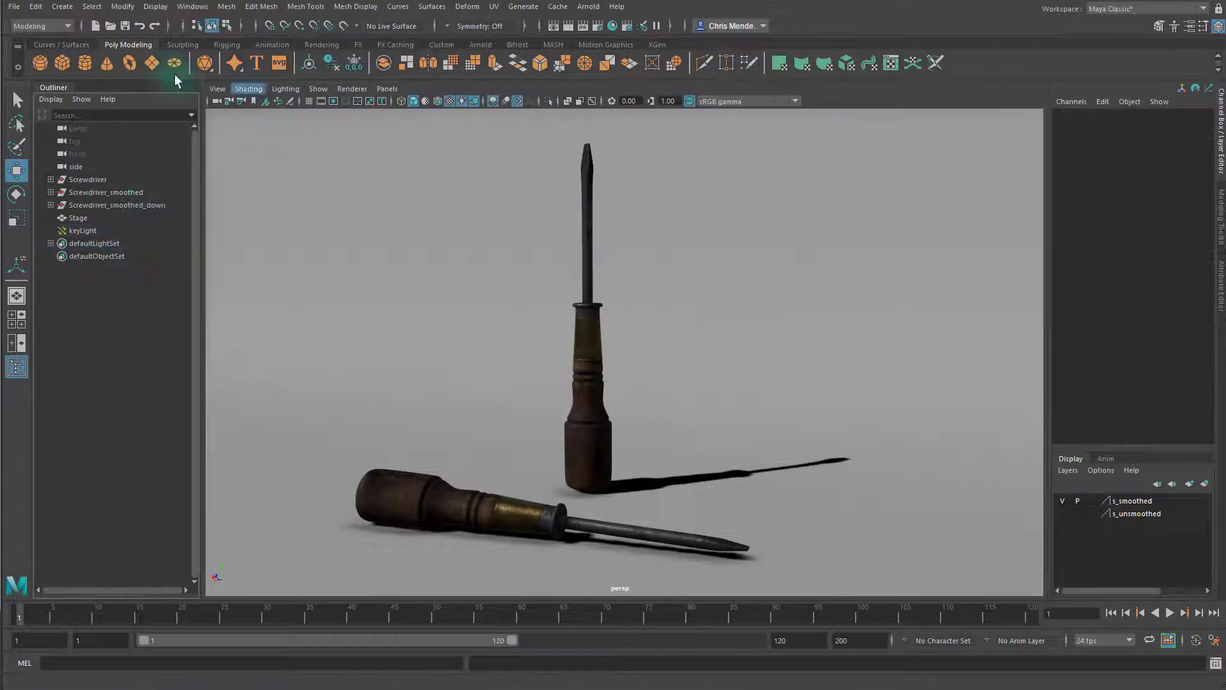
Step: Save the scene as a new version named screwdriver_v07.ma in the project's scenes folder, accepting the student version notice
left_click(14, 7)
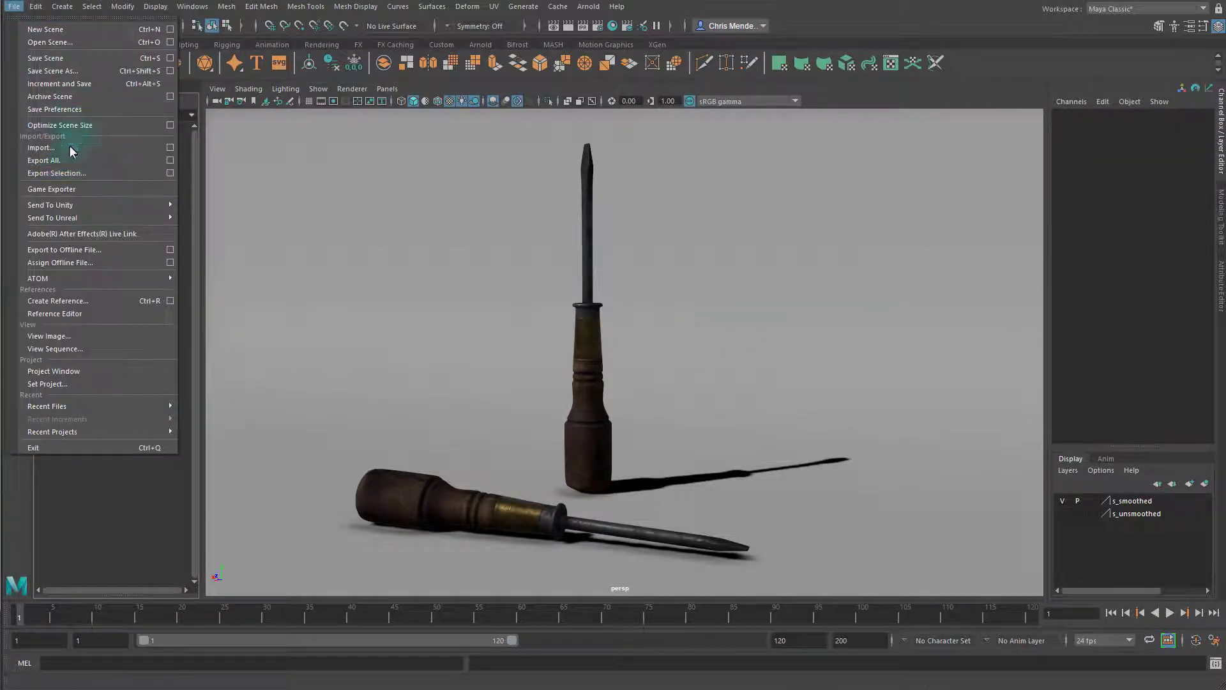
left_click(74, 72)
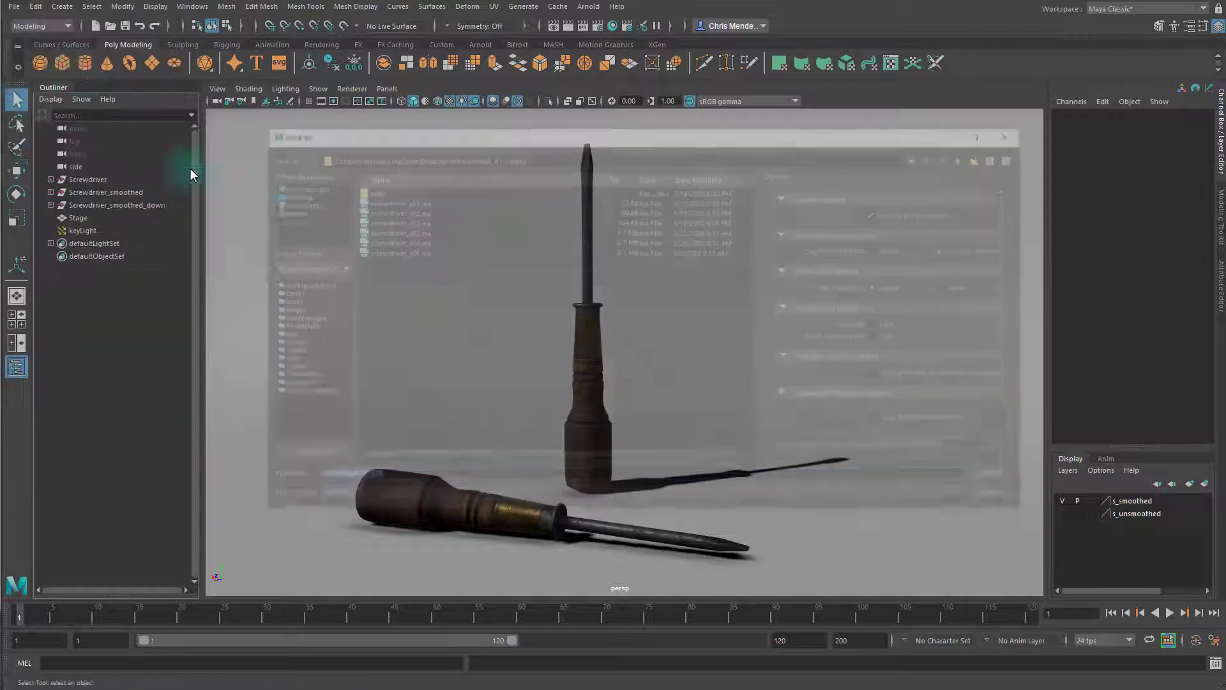
left_click(359, 478)
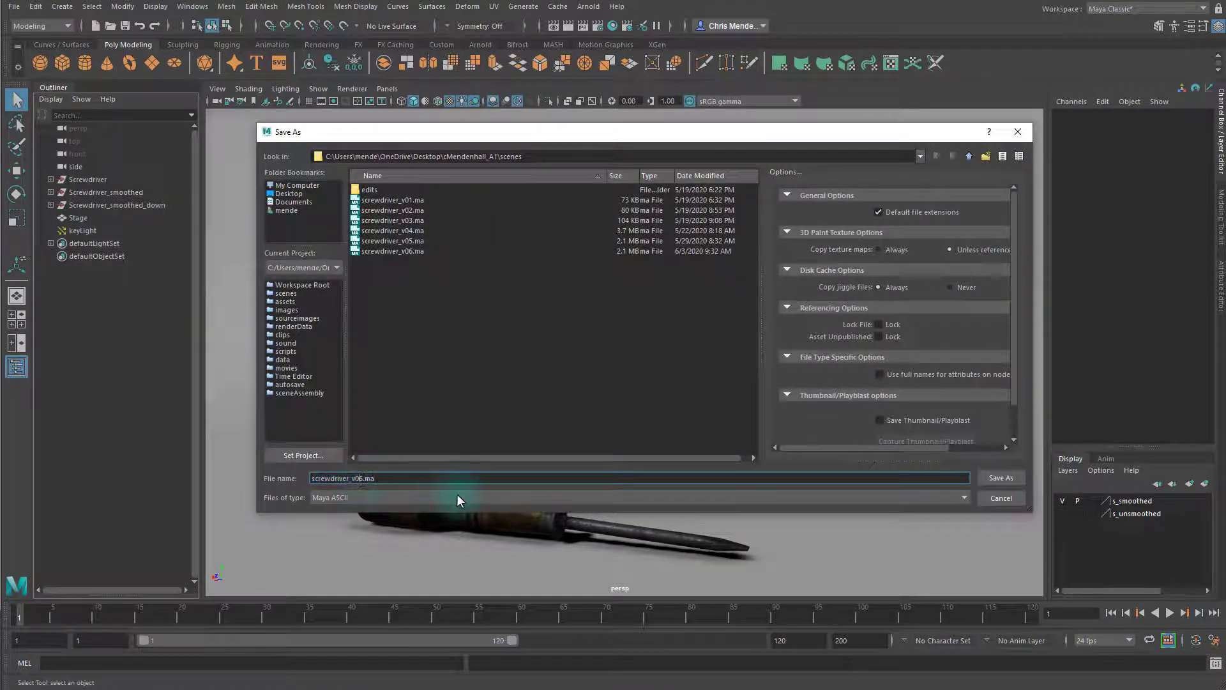
type("0")
key("BackSpace")
key("BackSpace")
type("7")
left_click(1000, 479)
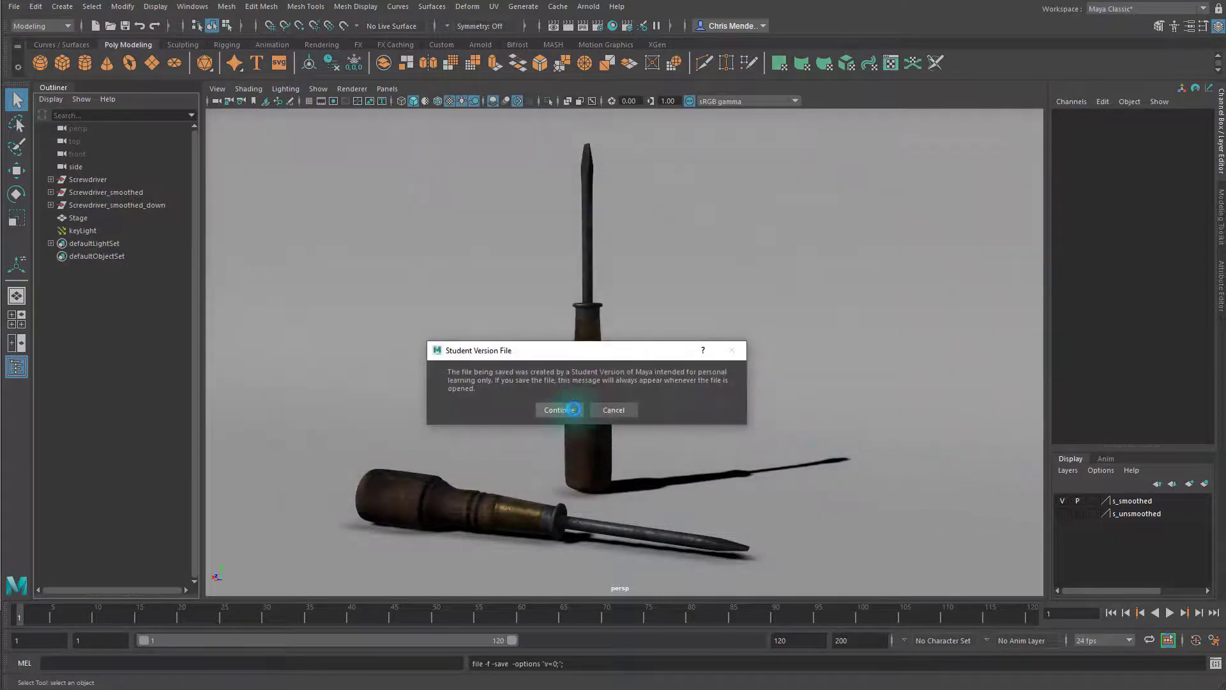
left_click(573, 410)
key("w")
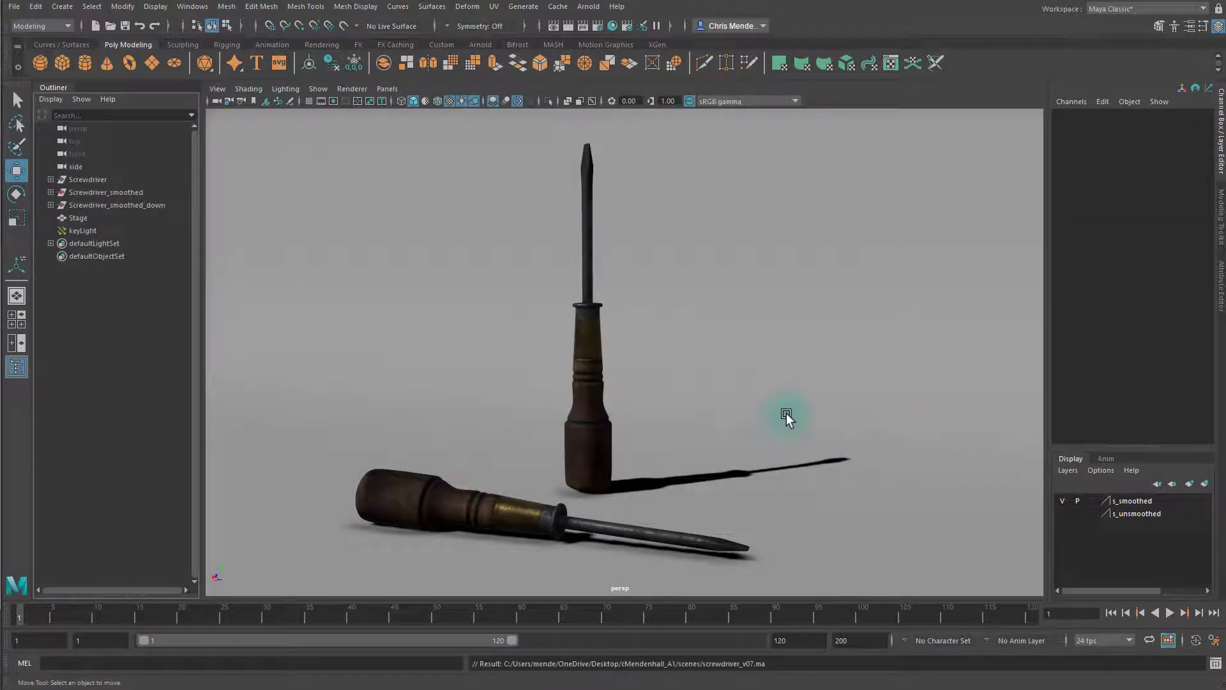